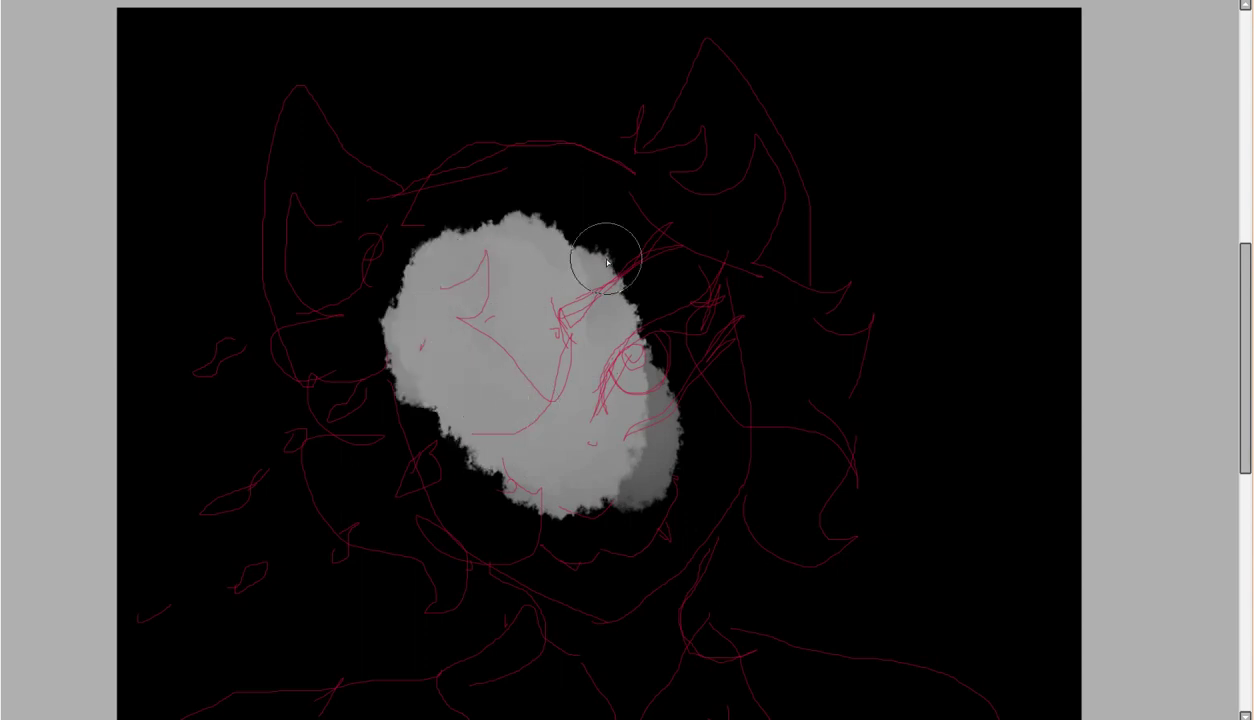
- Extend the grey face base down over the sketched cheeks and jaw to the chin
scroll(143, 363, up, 4)
scroll(143, 363, down, 4)
mouse_move(320, 470)
mouse_down()
mouse_move(437, 532)
mouse_move(728, 593)
mouse_move(890, 322)
mouse_up()
drag(708, 462, 885, 249)
scroll(885, 249, down, 4)
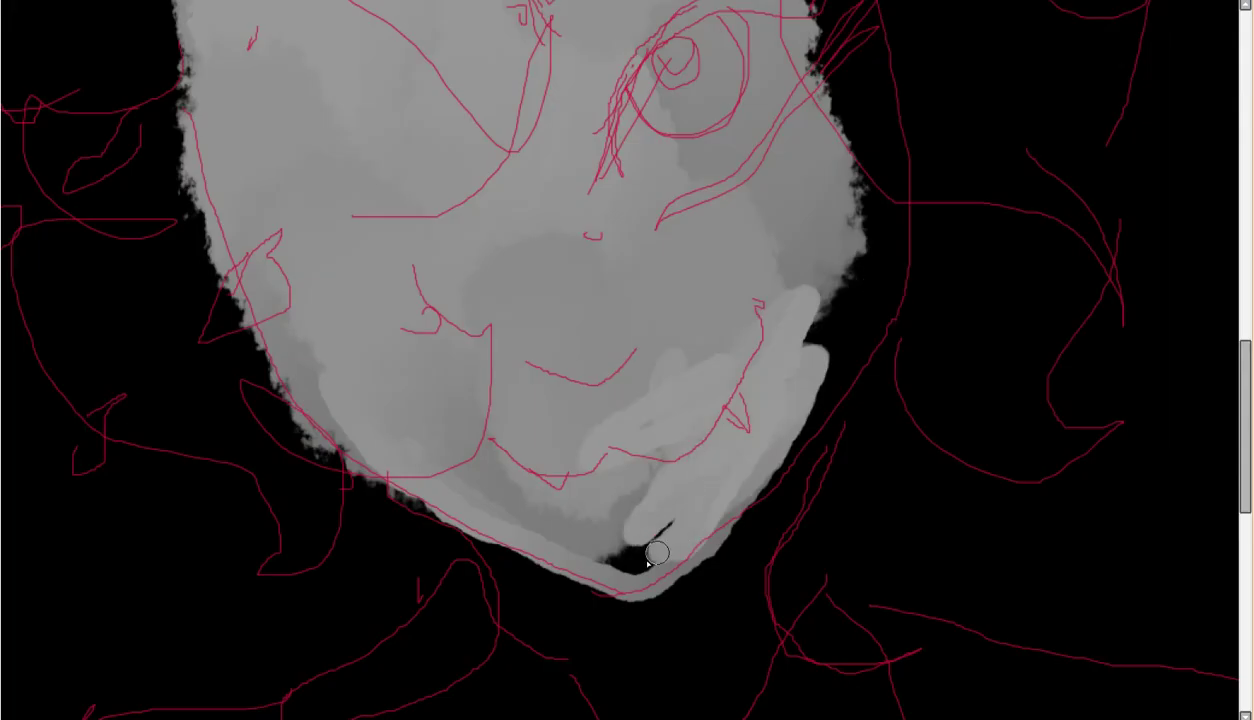
- Fill the chin and the right side of the jaw with light grey up to the sketch outline
scroll(871, 252, up, 4)
drag(700, 235, 644, 602)
scroll(644, 602, down, 2)
scroll(706, 177, up, 2)
mouse_move(706, 177)
mouse_down()
mouse_move(692, 362)
mouse_move(593, 510)
mouse_move(665, 247)
mouse_move(687, 309)
mouse_move(648, 488)
mouse_up()
scroll(610, 420, down, 1)
scroll(648, 488, down, 2)
scroll(566, 294, up, 1)
- Trim the left jaw and chin edges with near-black paint so the face follows the sketched contour
mouse_move(375, 570)
mouse_down()
mouse_move(327, 540)
mouse_move(236, 345)
mouse_up()
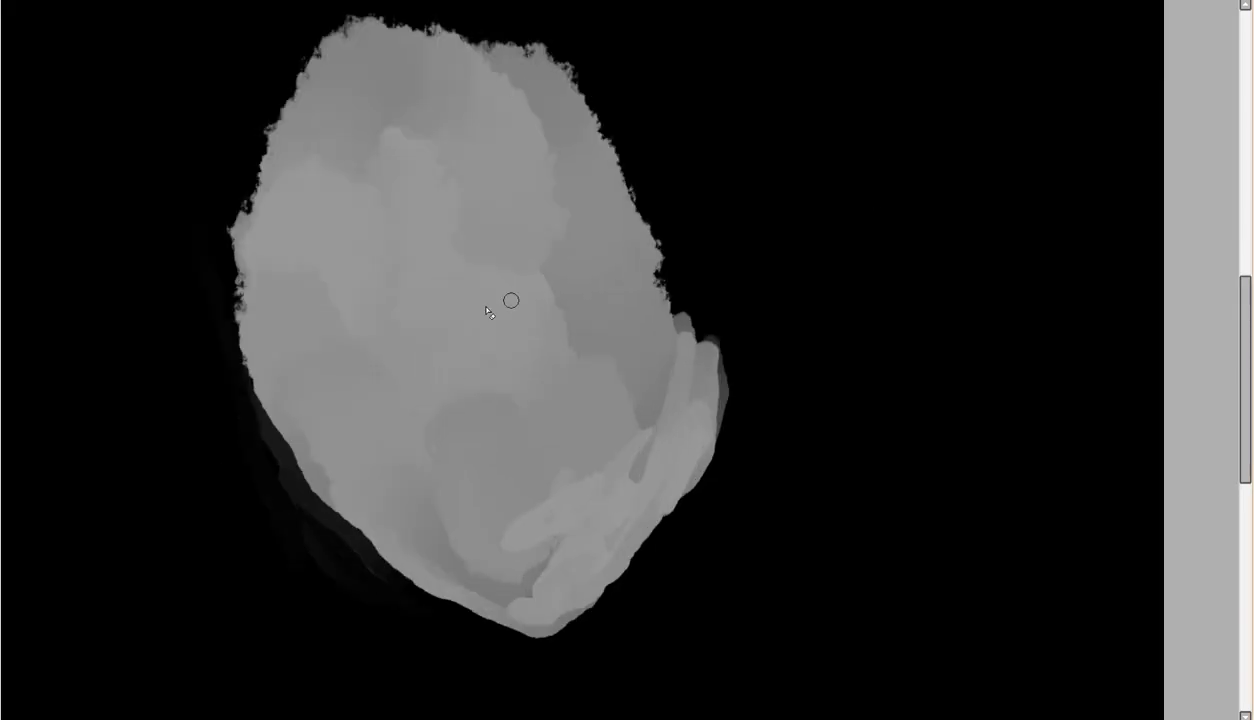
scroll(778, 546, up, 2)
scroll(778, 546, down, 2)
key(ctrl+z)
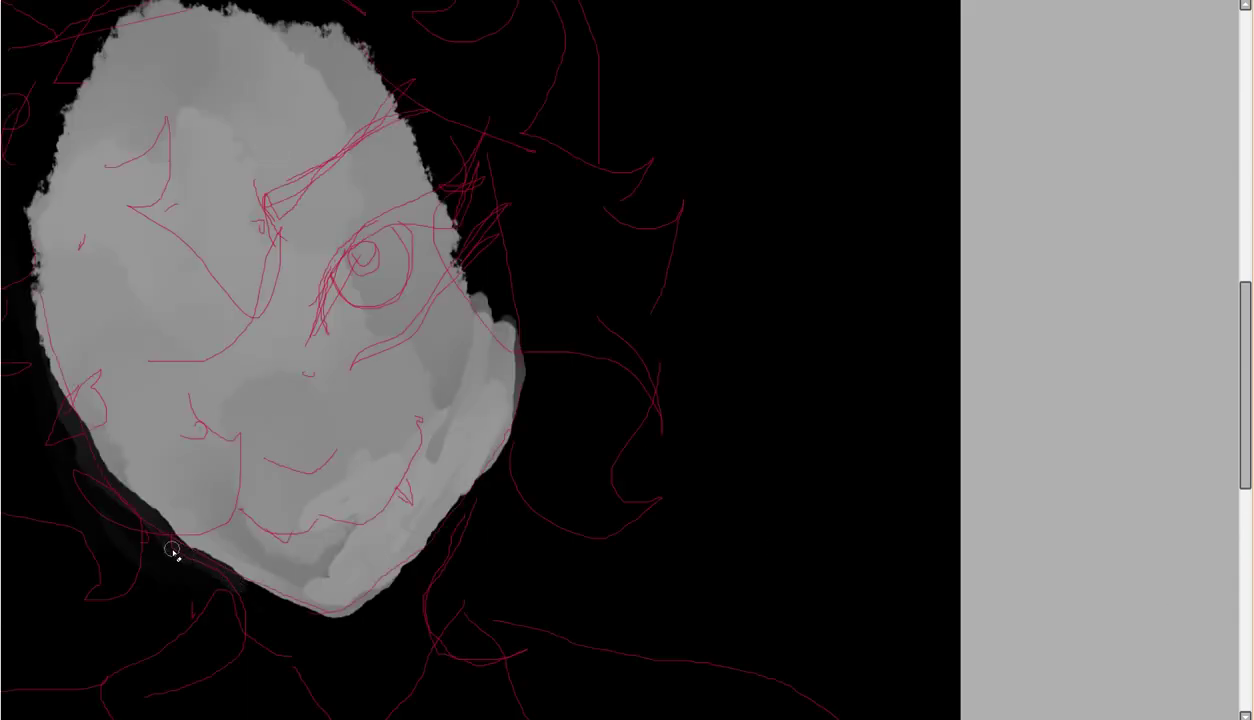
scroll(232, 586, up, 5)
mouse_move(56, 358)
mouse_down()
mouse_move(80, 385)
mouse_move(1148, 430)
mouse_move(932, 574)
mouse_move(735, 620)
mouse_up()
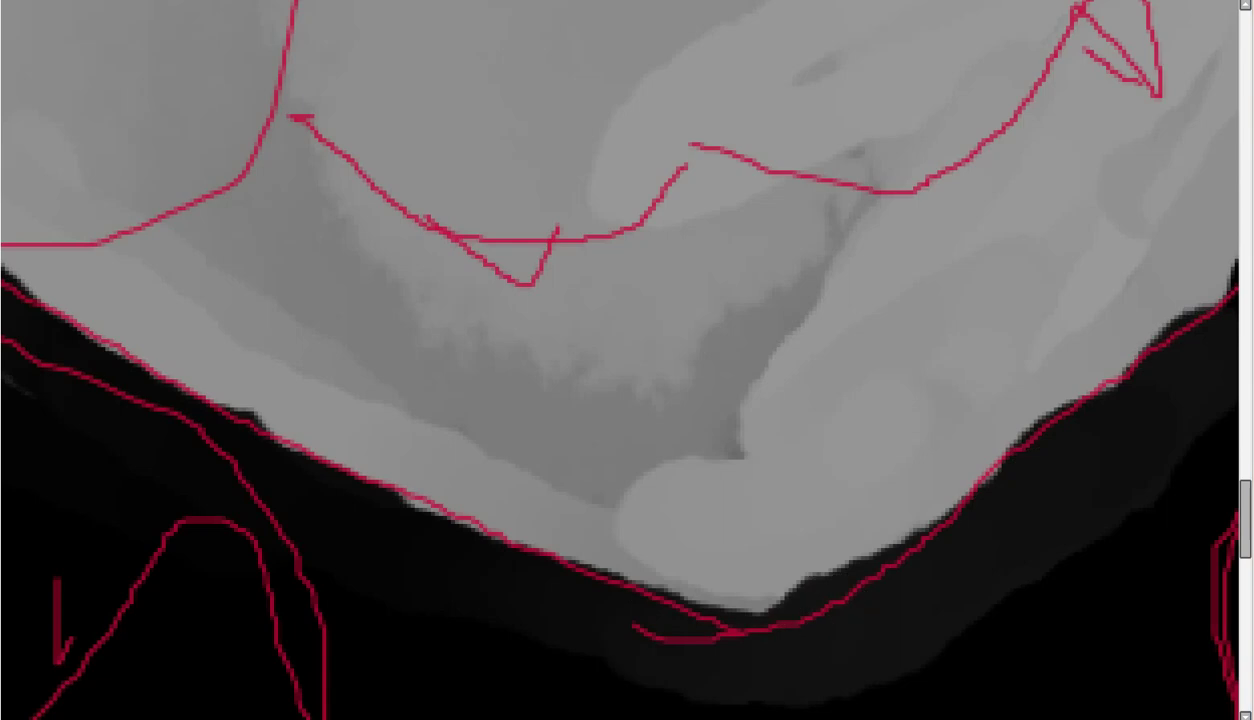
scroll(1016, 406, down, 6)
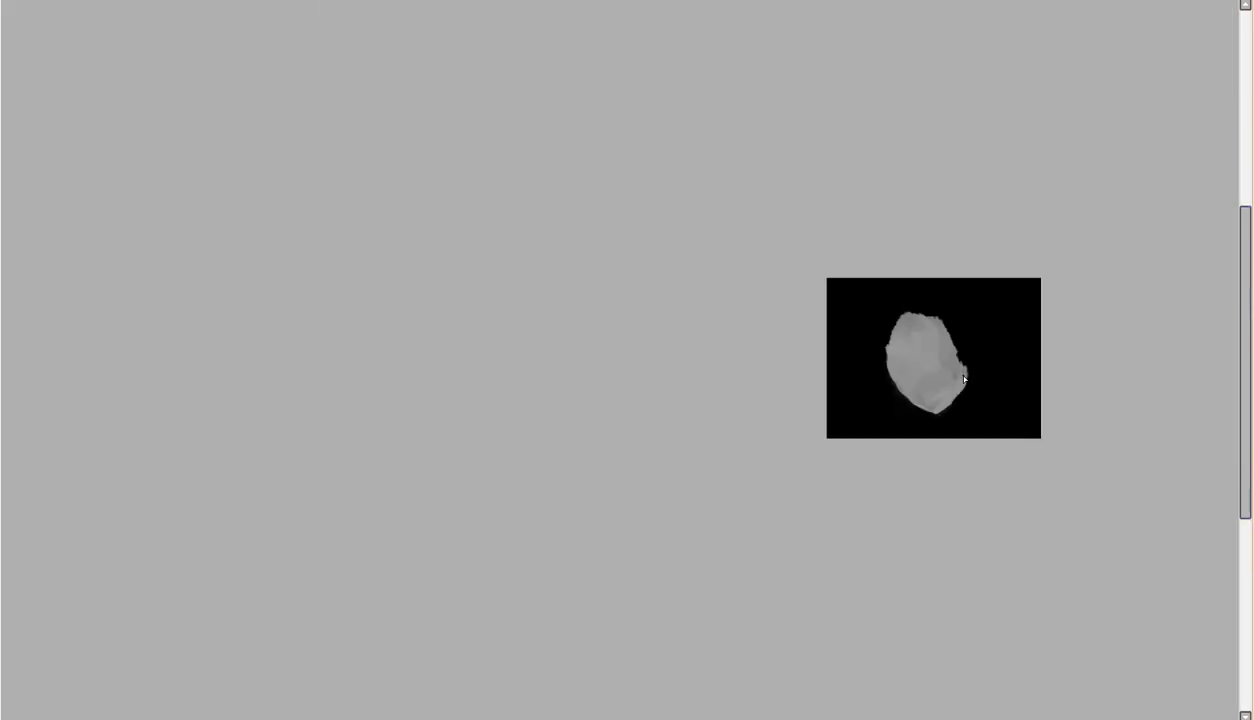
- Paint lighter grey planes over the nose bridge and the right cheek
scroll(964, 378, up, 6)
mouse_move(708, 388)
mouse_down()
mouse_move(644, 448)
mouse_move(694, 498)
mouse_move(710, 487)
mouse_move(633, 420)
mouse_move(560, 400)
mouse_move(600, 500)
mouse_move(590, 350)
mouse_move(606, 485)
mouse_move(590, 530)
mouse_up()
drag(615, 415, 568, 465)
scroll(790, 392, down, 5)
scroll(715, 543, up, 5)
- Smooth the chin and lower jaw with light grey strokes to cover the darker patches
drag(685, 625, 546, 536)
scroll(578, 470, up, 2)
mouse_move(907, 381)
mouse_down()
mouse_move(872, 597)
mouse_move(979, 519)
mouse_move(935, 462)
mouse_move(914, 539)
mouse_move(921, 453)
mouse_move(860, 490)
mouse_up()
scroll(860, 490, down, 4)
scroll(745, 520, up, 4)
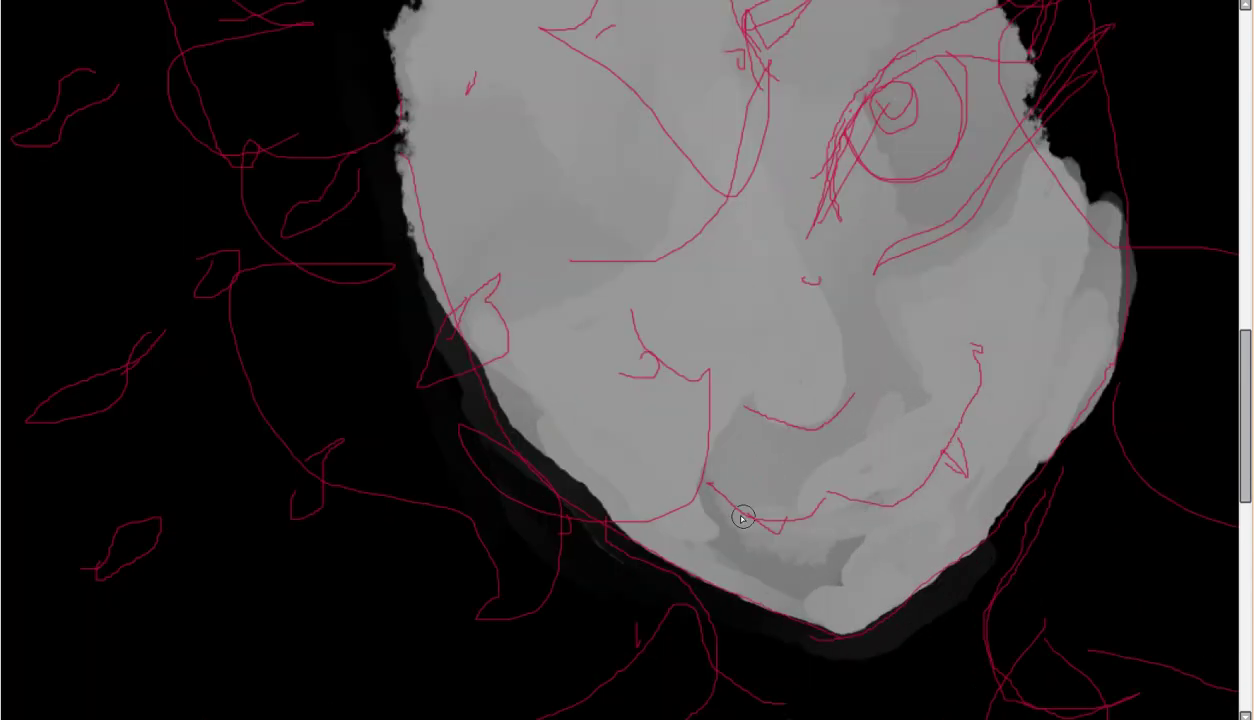
scroll(845, 389, down, 4)
scroll(744, 384, up, 4)
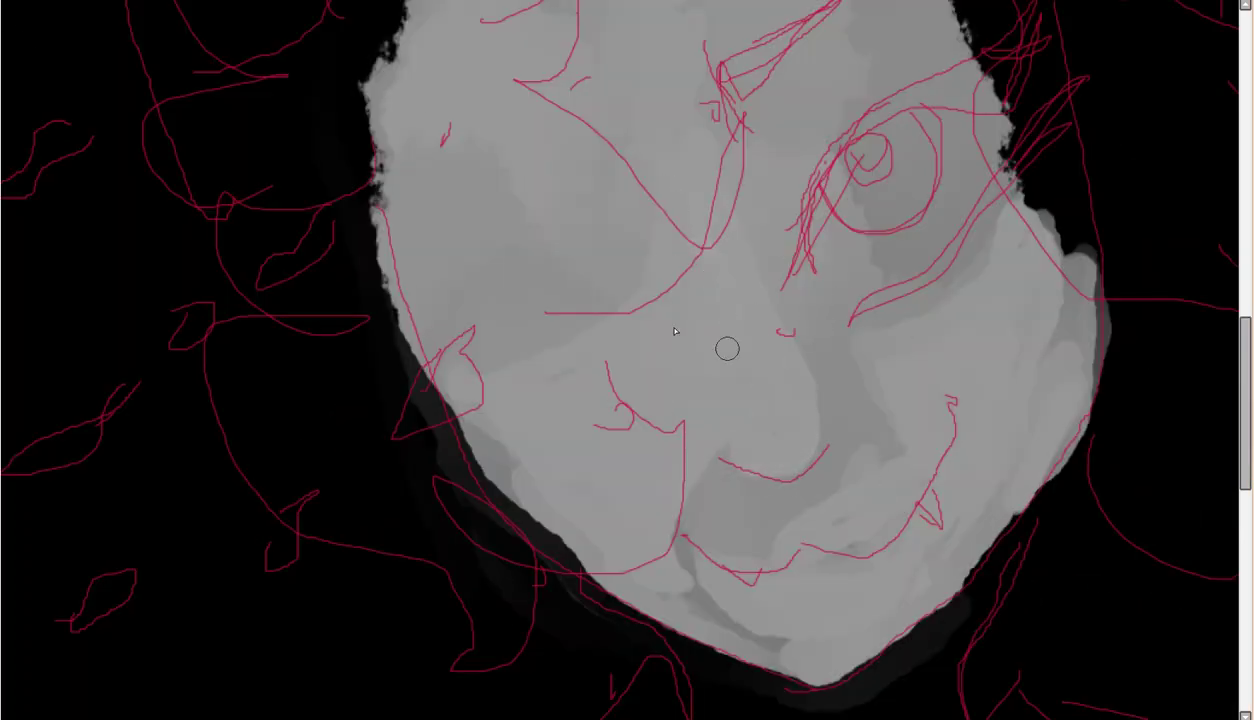
- Paint pale grey highlights on the nose bridge, nose tip, both muzzle halves and chin
drag(803, 428, 777, 464)
mouse_move(745, 600)
mouse_down()
mouse_move(686, 574)
mouse_move(800, 640)
mouse_up()
mouse_move(852, 508)
mouse_down()
mouse_move(912, 460)
mouse_move(888, 412)
mouse_up()
drag(779, 505, 722, 538)
scroll(988, 216, down, 3)
scroll(988, 216, up, 5)
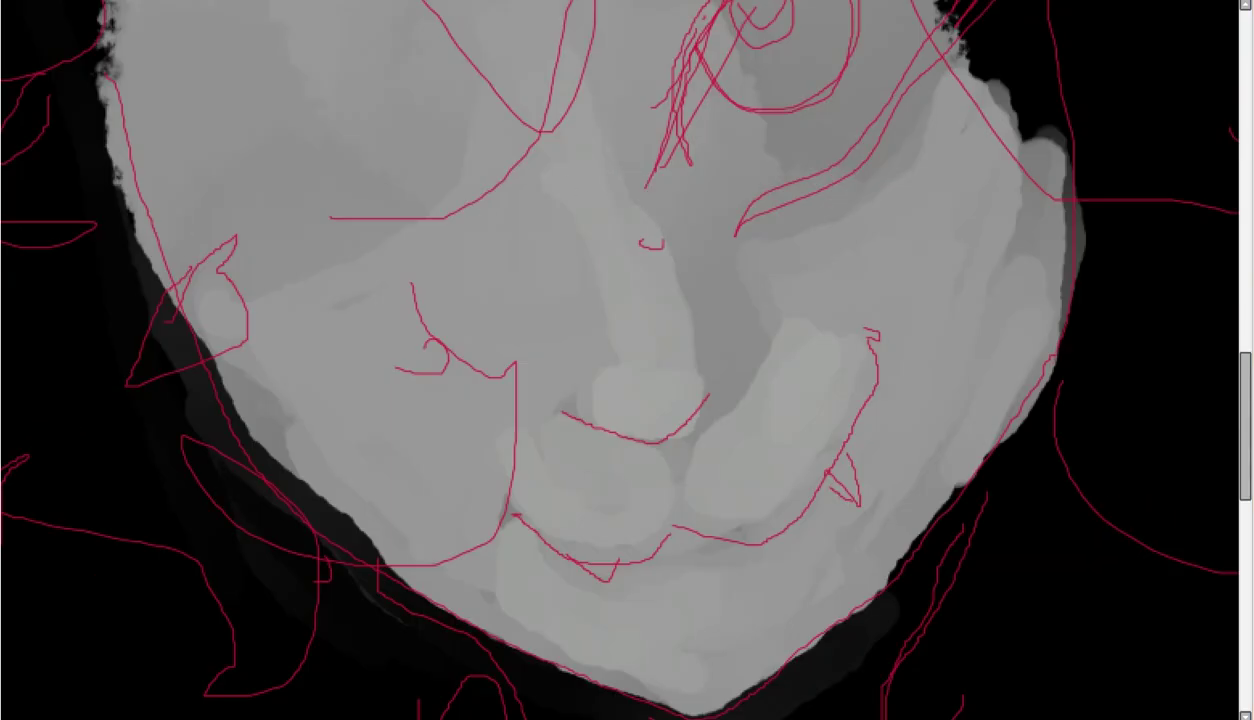
- Paint greenish-grey shading down the outer edge of the right cheek and jaw
scroll(924, 150, down, 1)
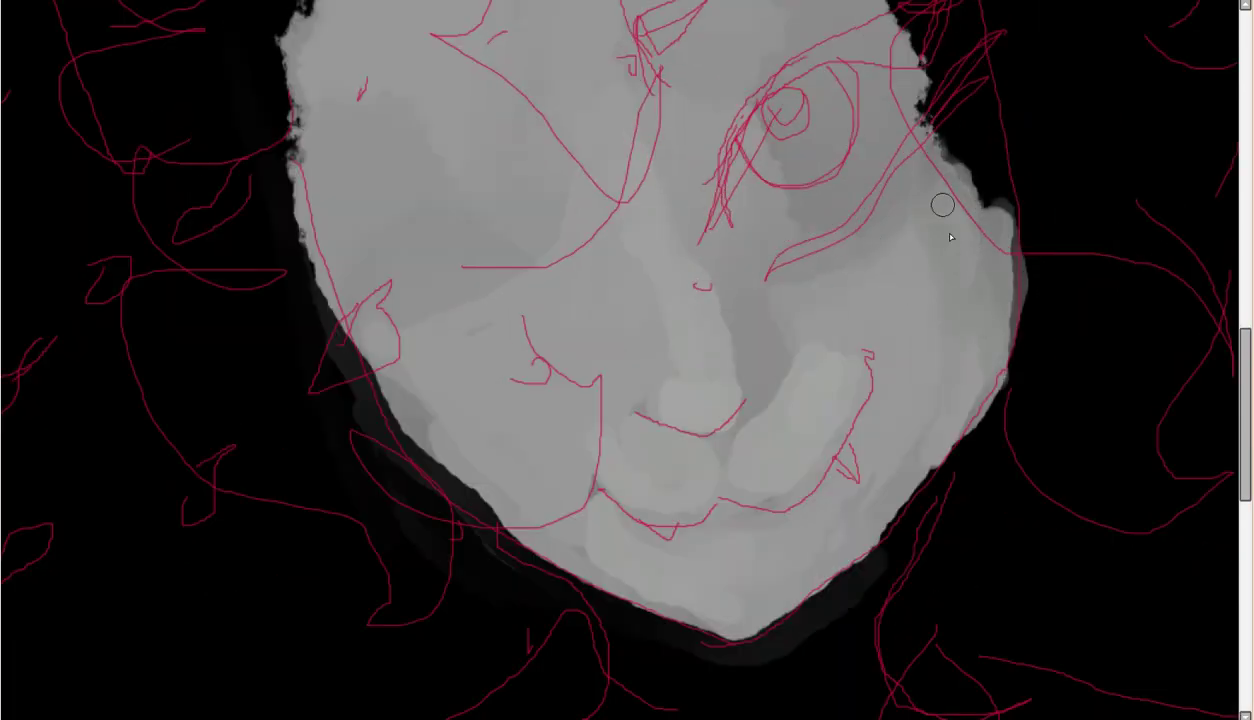
scroll(946, 240, down, 3)
scroll(946, 240, up, 2)
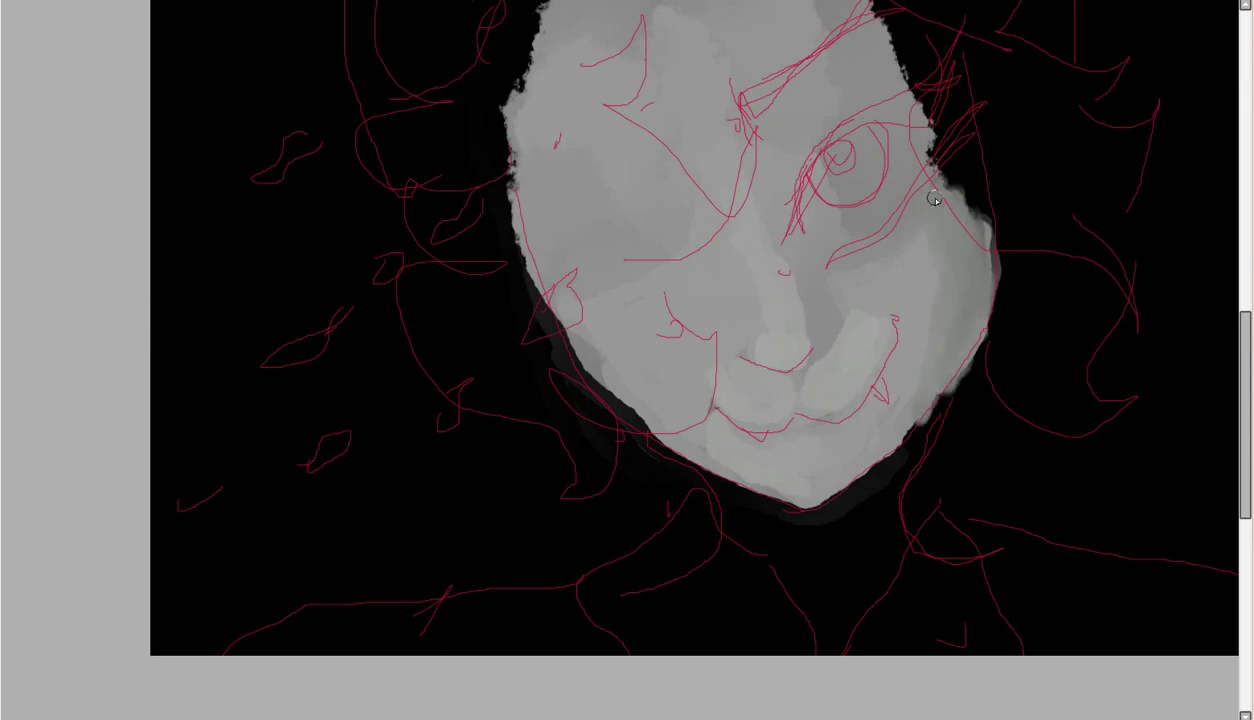
drag(885, 445, 964, 305)
scroll(940, 266, up, 3)
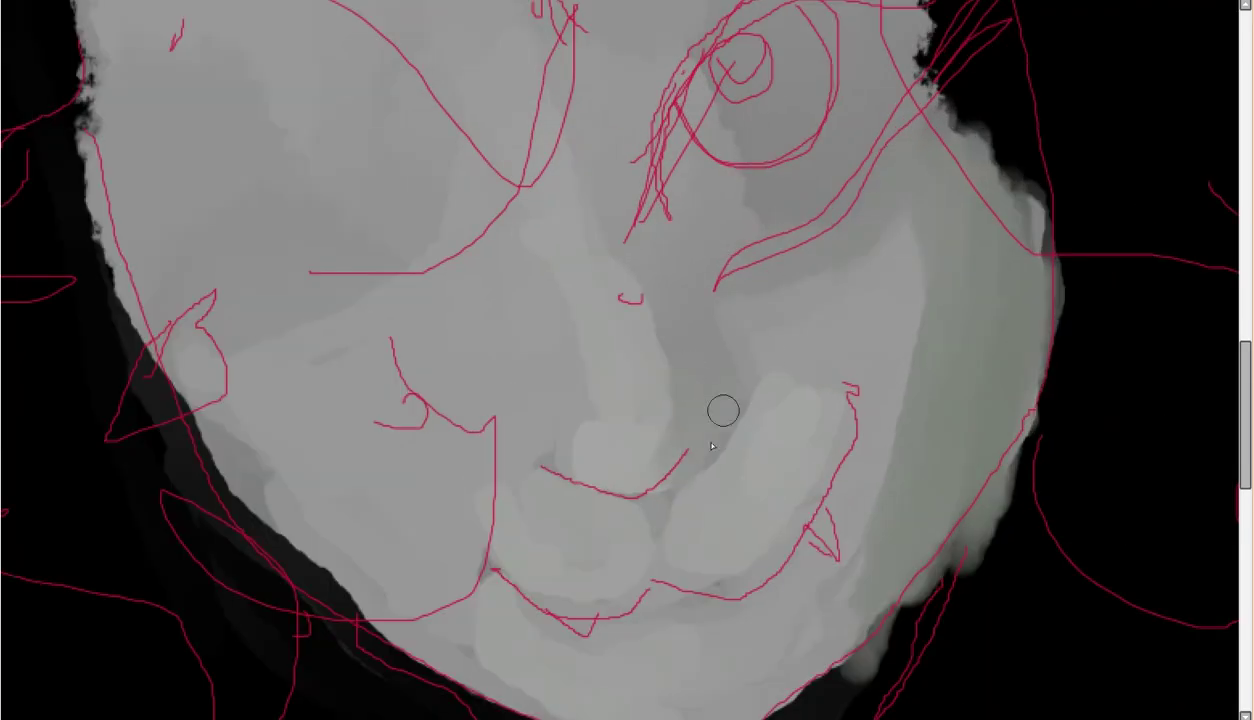
- Hide the red sketch and shade around the right muzzle half with greenish grey
key(h)
scroll(362, 538, up, 3)
drag(460, 555, 585, 415)
drag(500, 480, 560, 425)
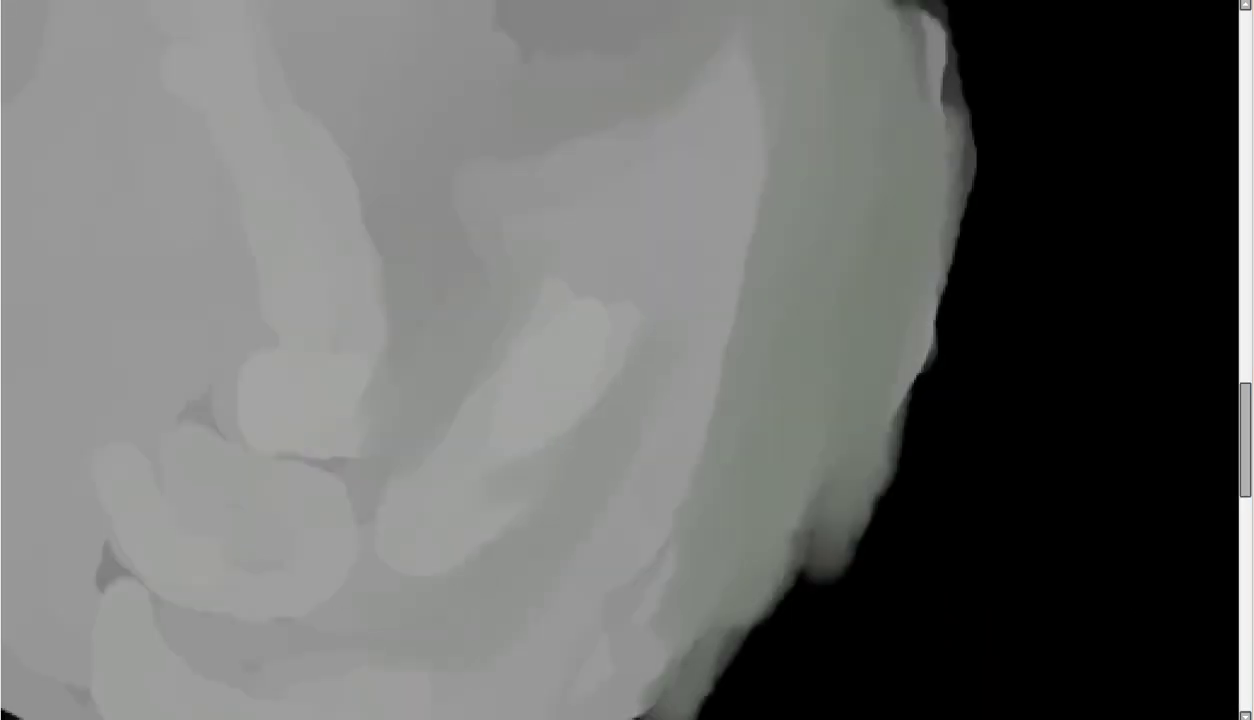
drag(650, 338, 596, 476)
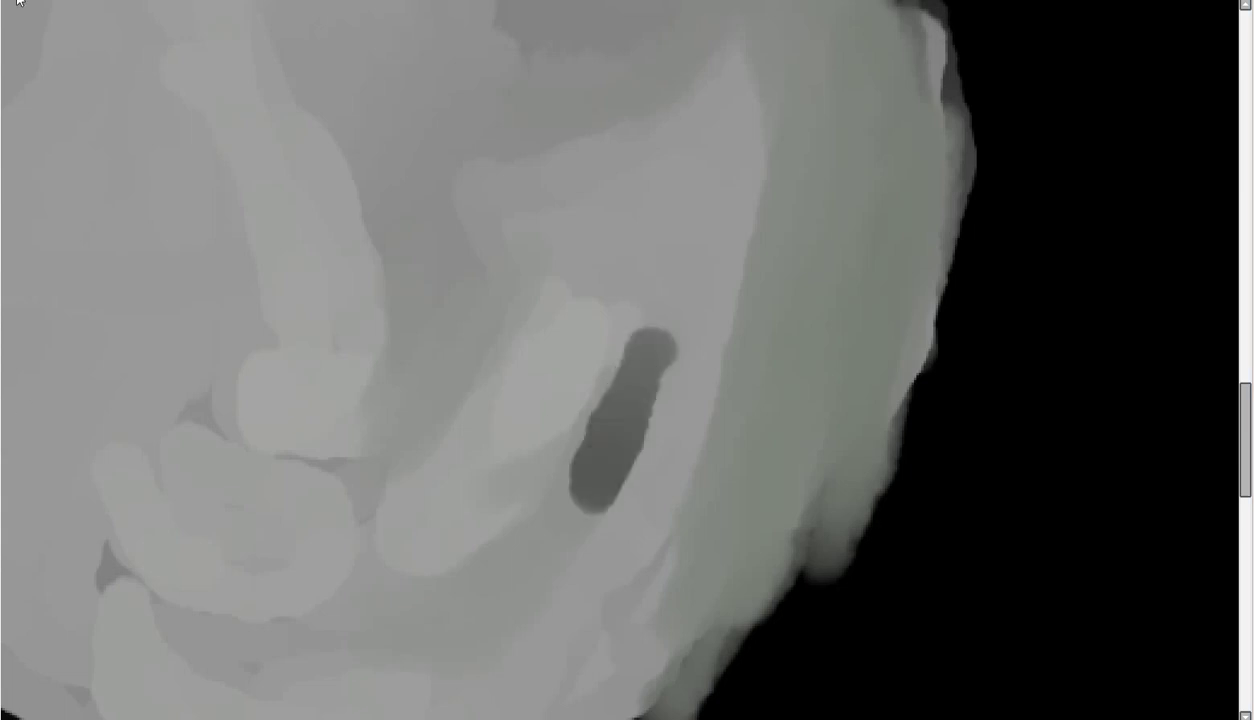
key(ctrl+z)
drag(636, 325, 607, 443)
key(ctrl+z)
- Paint a darker grey stroke down the right cheek's outer edge and undo the extra darkest stroke
drag(602, 258, 526, 510)
scroll(501, 182, down, 3)
scroll(504, 30, up, 2)
scroll(498, 65, down, 1)
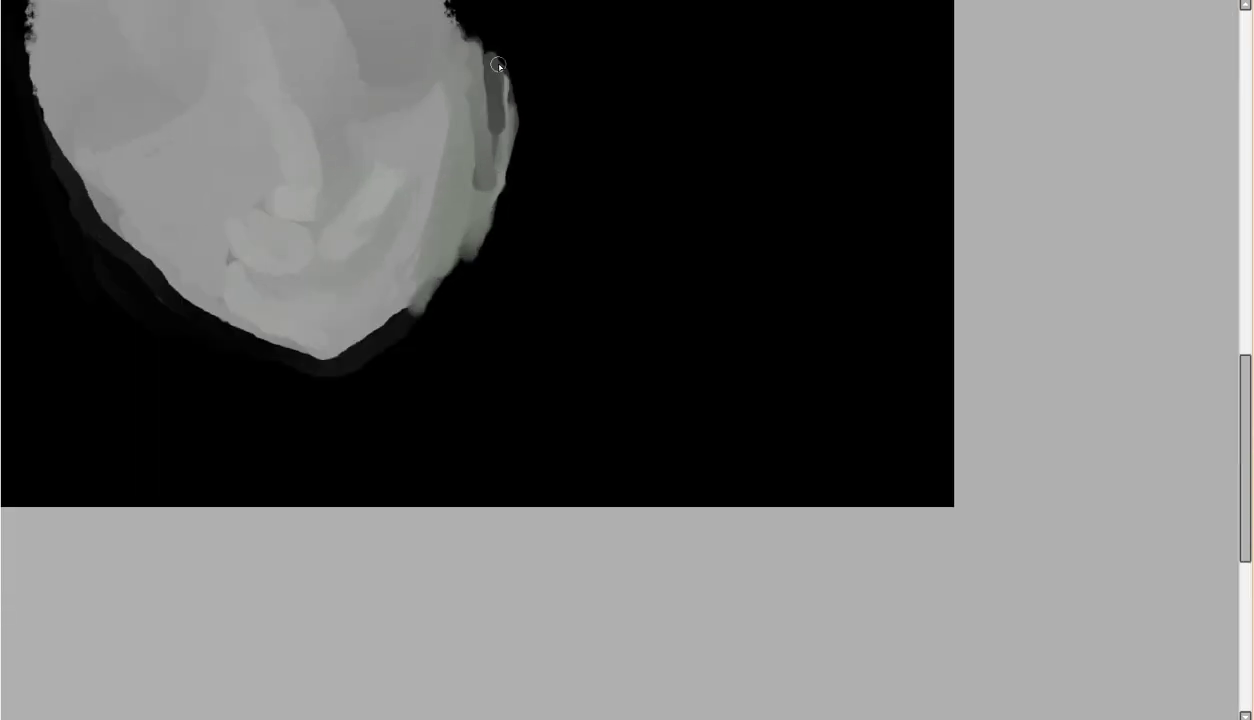
key(ctrl+z)
- Draw a dark grey contour line along the left side of the nose bridge
scroll(512, 95, down, 3)
scroll(190, 134, up, 4)
scroll(46, 368, up, 2)
scroll(413, 248, down, 2)
scroll(560, 228, up, 2)
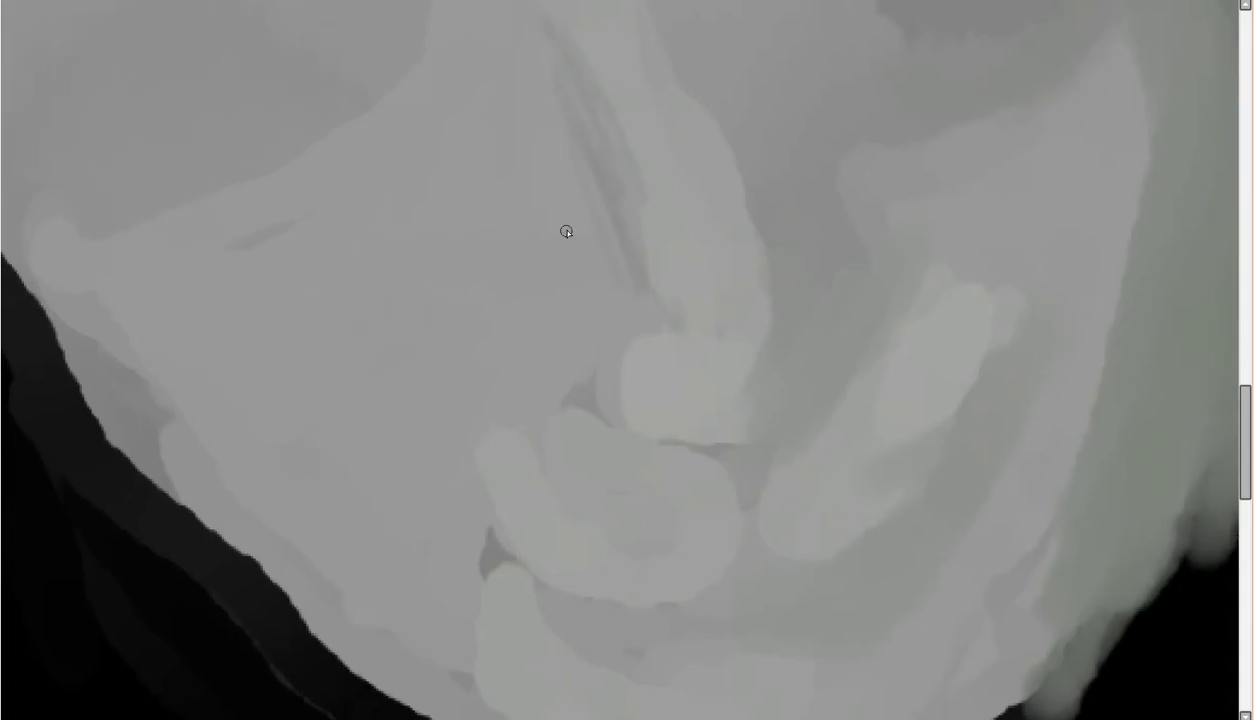
key(ctrl+y)
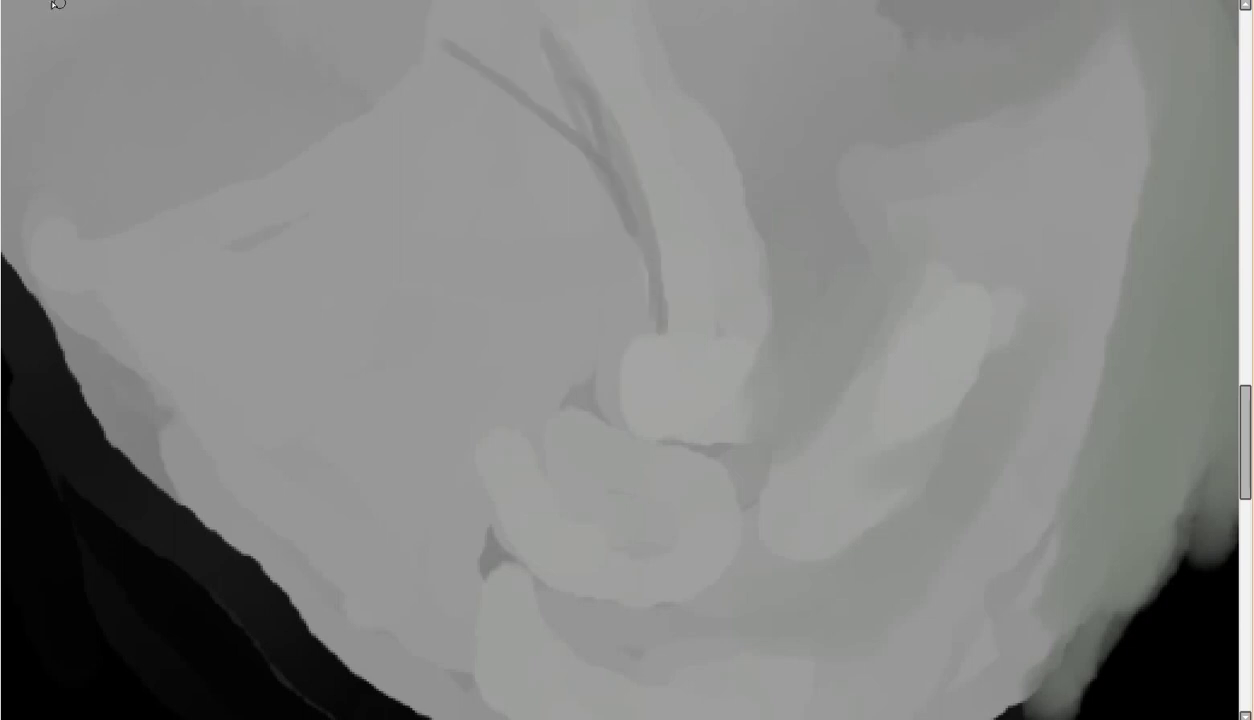
- Draw the dark grey line under the nose tip and up its right side
drag(822, 392, 750, 461)
drag(622, 426, 802, 407)
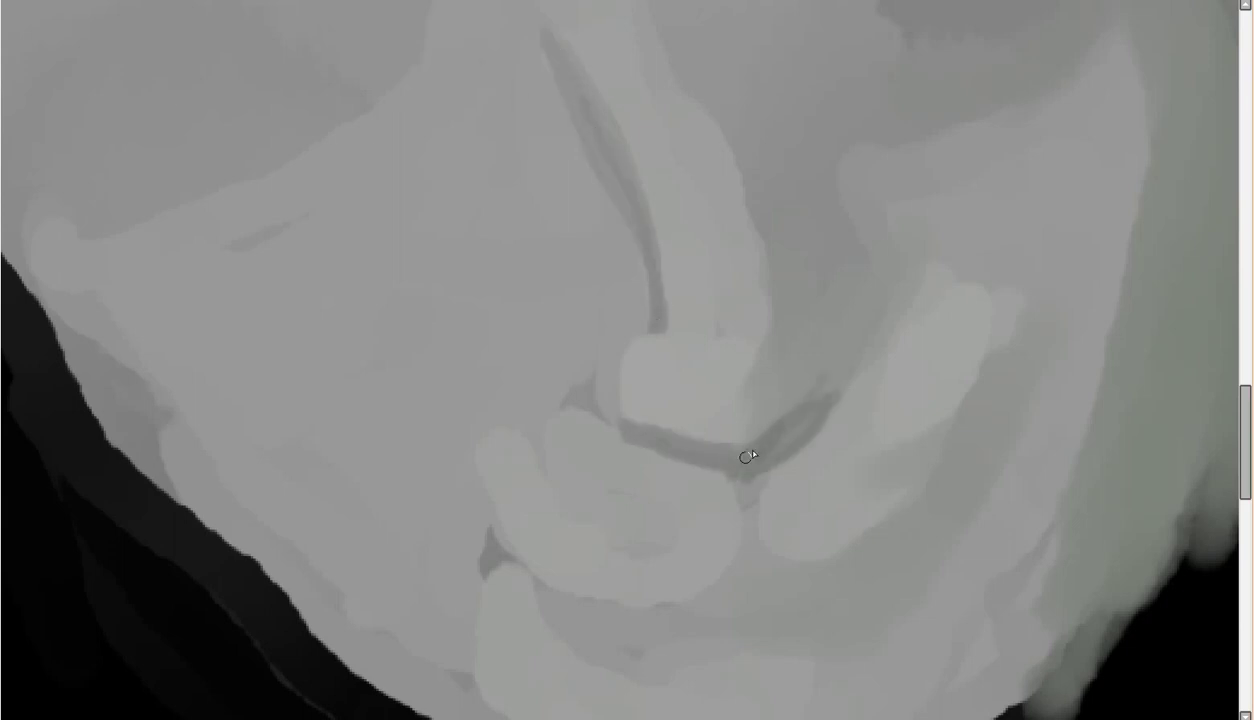
scroll(611, 378, down, 5)
scroll(716, 292, up, 5)
- Draw the dark mouth line under both muzzle halves, extending it up to the smile's right corner
mouse_move(460, 505)
mouse_down()
mouse_move(742, 563)
mouse_move(722, 468)
mouse_up()
scroll(722, 468, down, 1)
scroll(752, 473, up, 2)
mouse_move(762, 572)
mouse_down()
mouse_move(912, 503)
mouse_move(993, 343)
mouse_up()
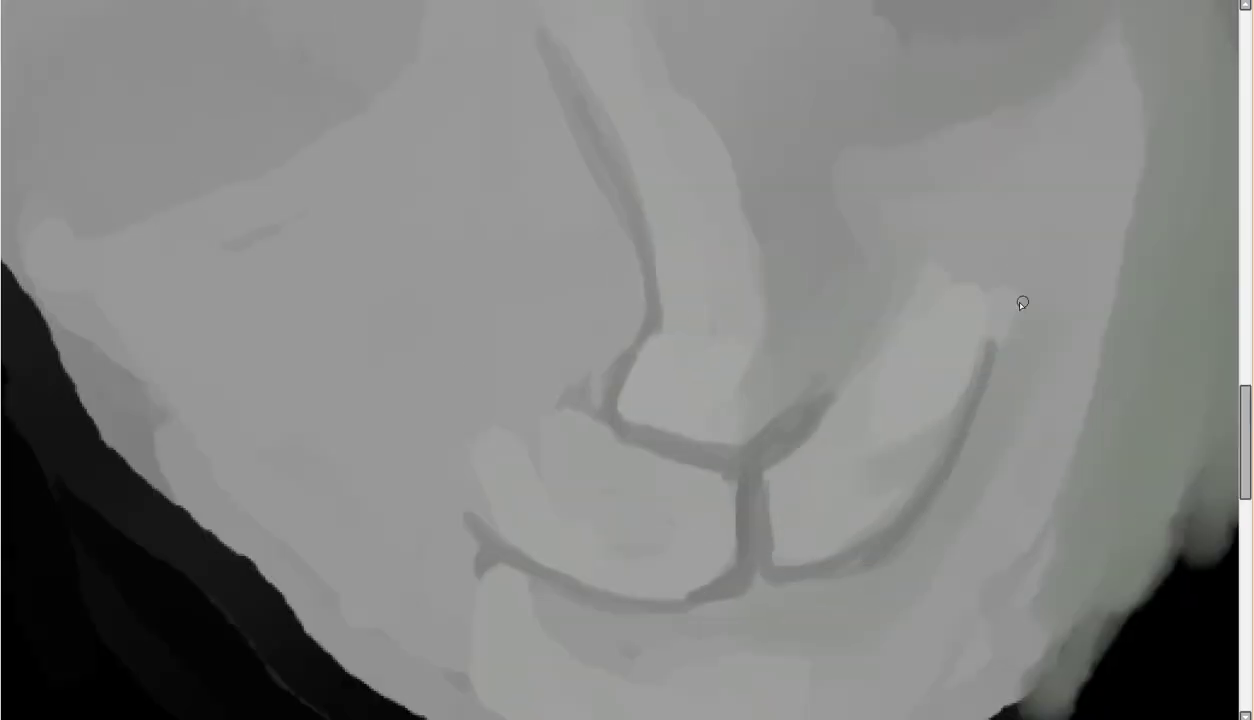
scroll(610, 407, down, 6)
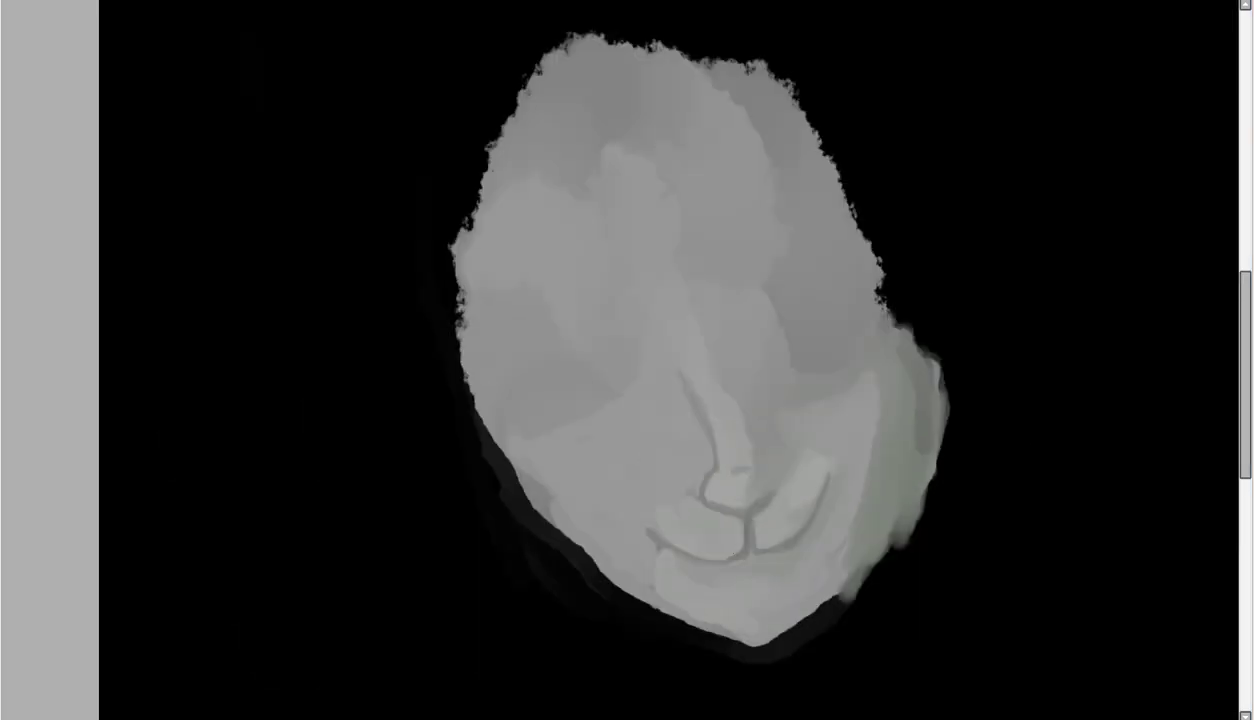
scroll(885, 476, up, 4)
scroll(885, 476, up, 1)
drag(914, 480, 918, 540)
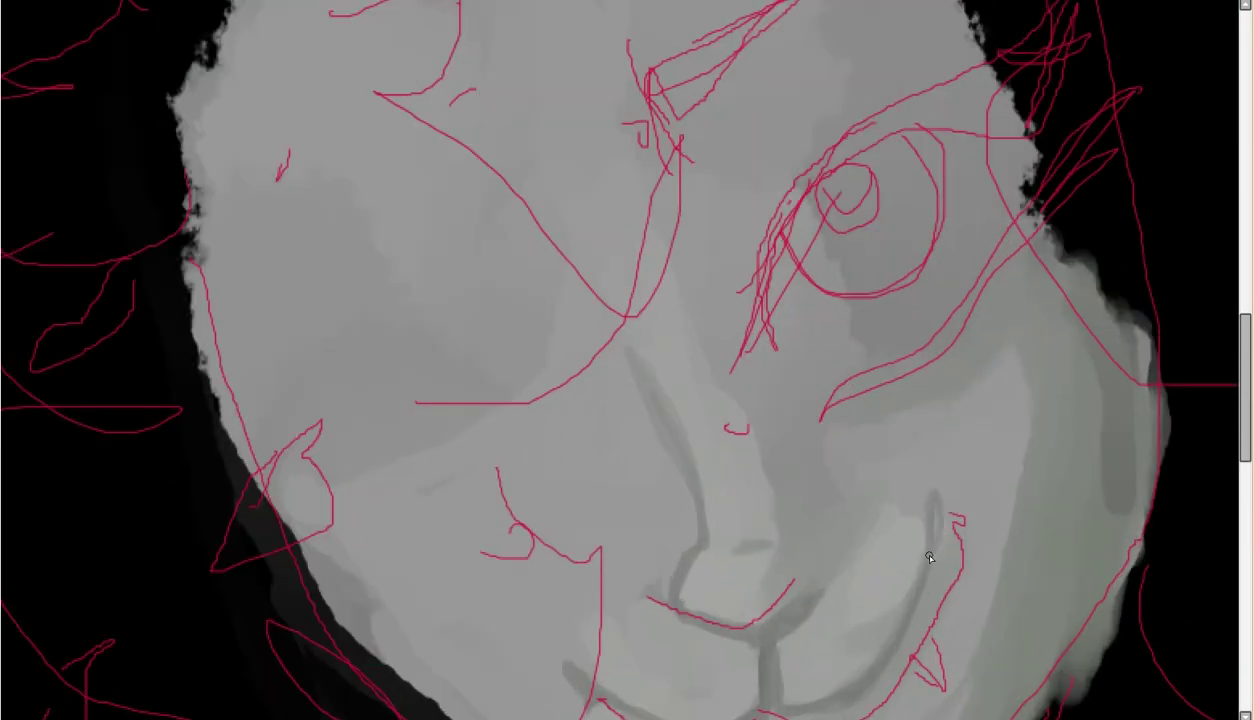
- Paint a dark grey shadow beneath the sketched lower lid of the right eye
scroll(857, 456, down, 4)
scroll(857, 456, up, 6)
mouse_move(1029, 152)
mouse_down()
mouse_move(1024, 196)
mouse_move(946, 196)
mouse_move(1050, 20)
mouse_up()
scroll(1040, 196, down, 2)
scroll(1050, 20, down, 4)
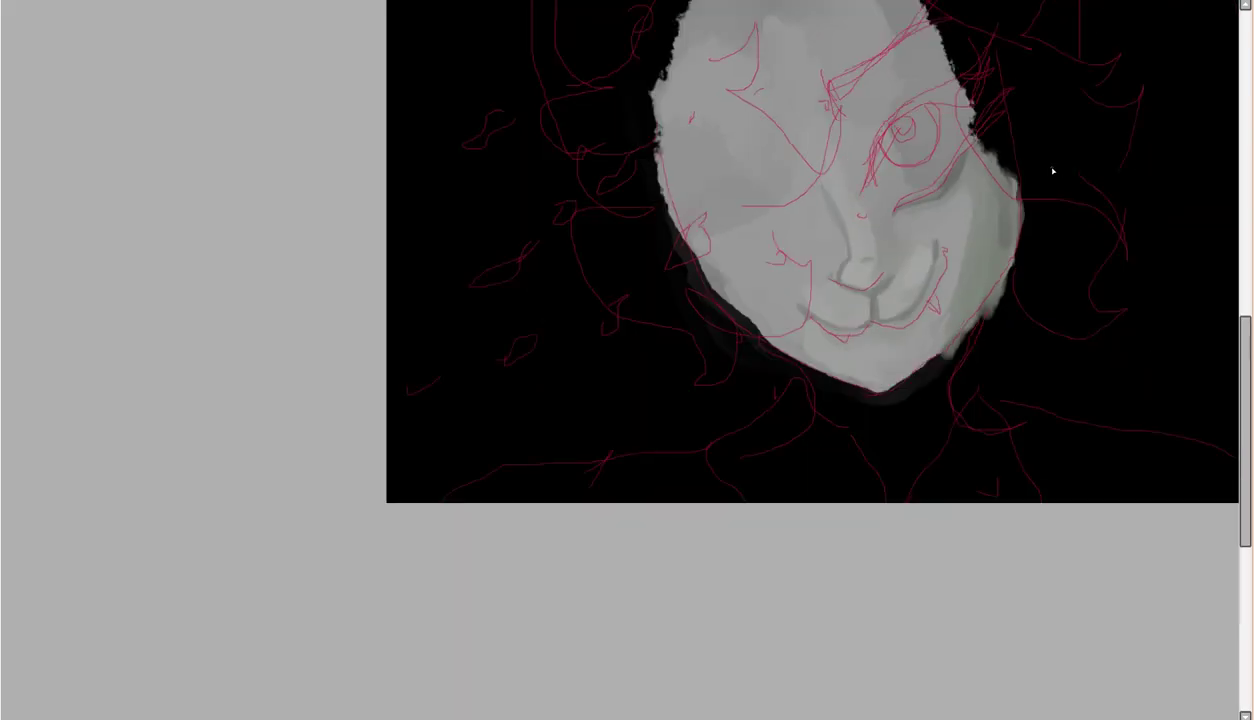
scroll(1058, 176, up, 4)
scroll(700, 300, down, 4)
scroll(502, 455, up, 4)
scroll(502, 455, down, 3)
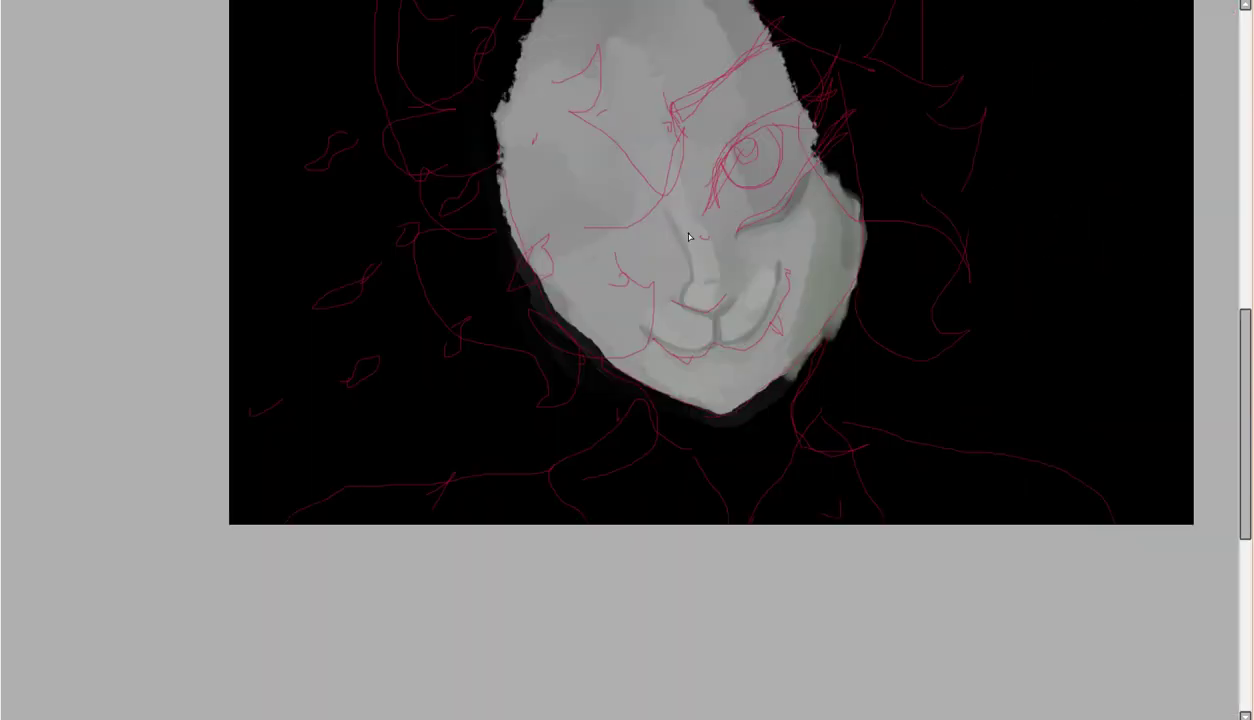
- Blend the right cheek shading and trim the right jaw edge with dark paint along the sketch line
scroll(502, 455, up, 3)
scroll(502, 455, down, 3)
scroll(502, 455, up, 2)
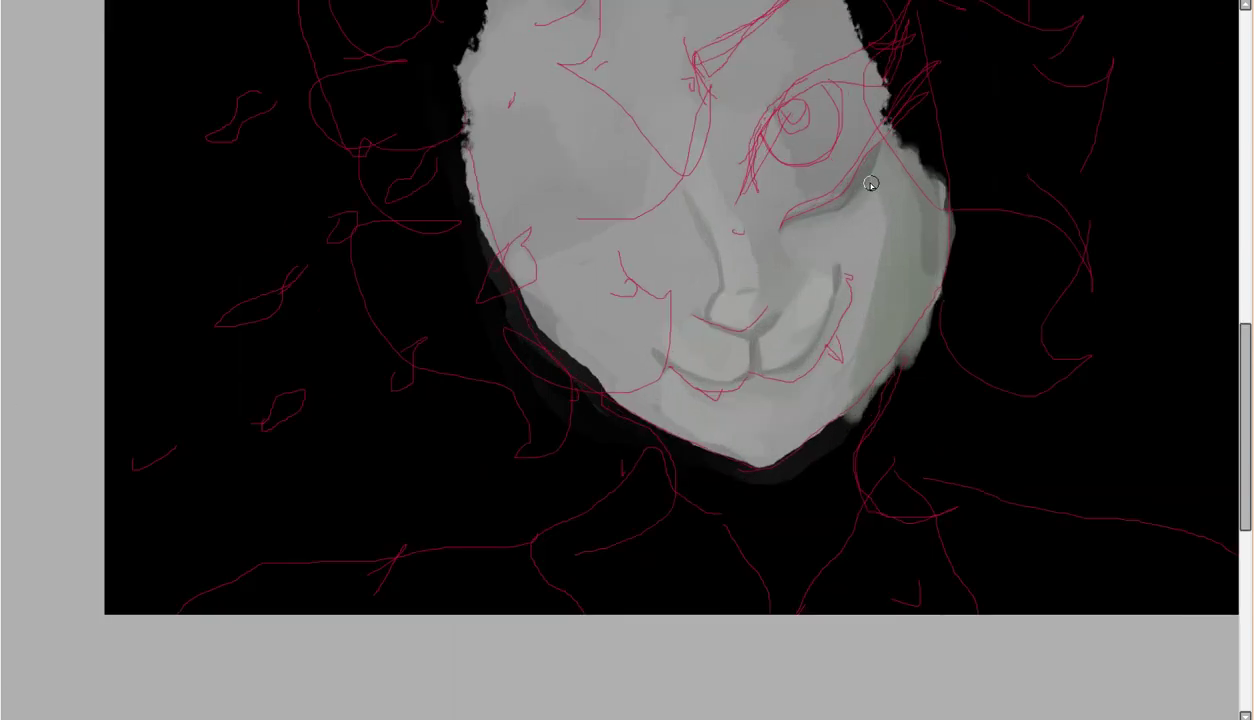
scroll(850, 330, up, 2)
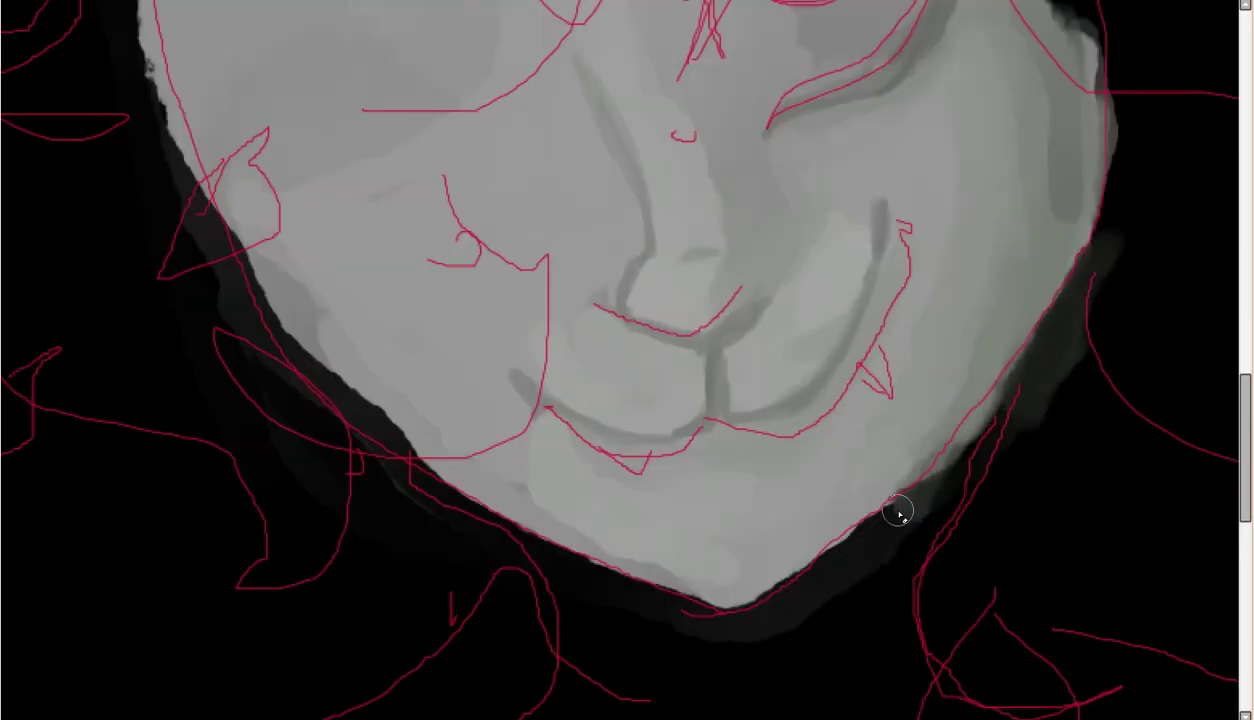
scroll(929, 248, down, 1)
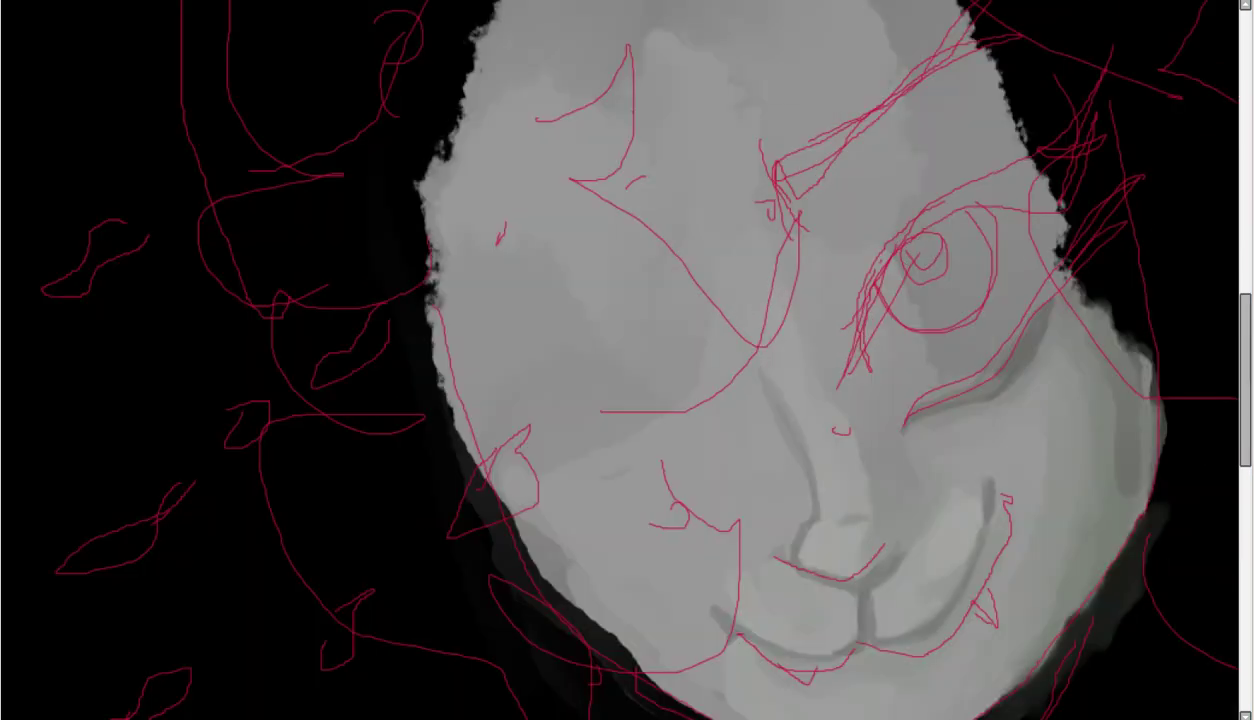
- Paint dark grey shading at the right eye's inner corner, its upper lid crease and along the sketched eyebrow
drag(820, 227, 829, 305)
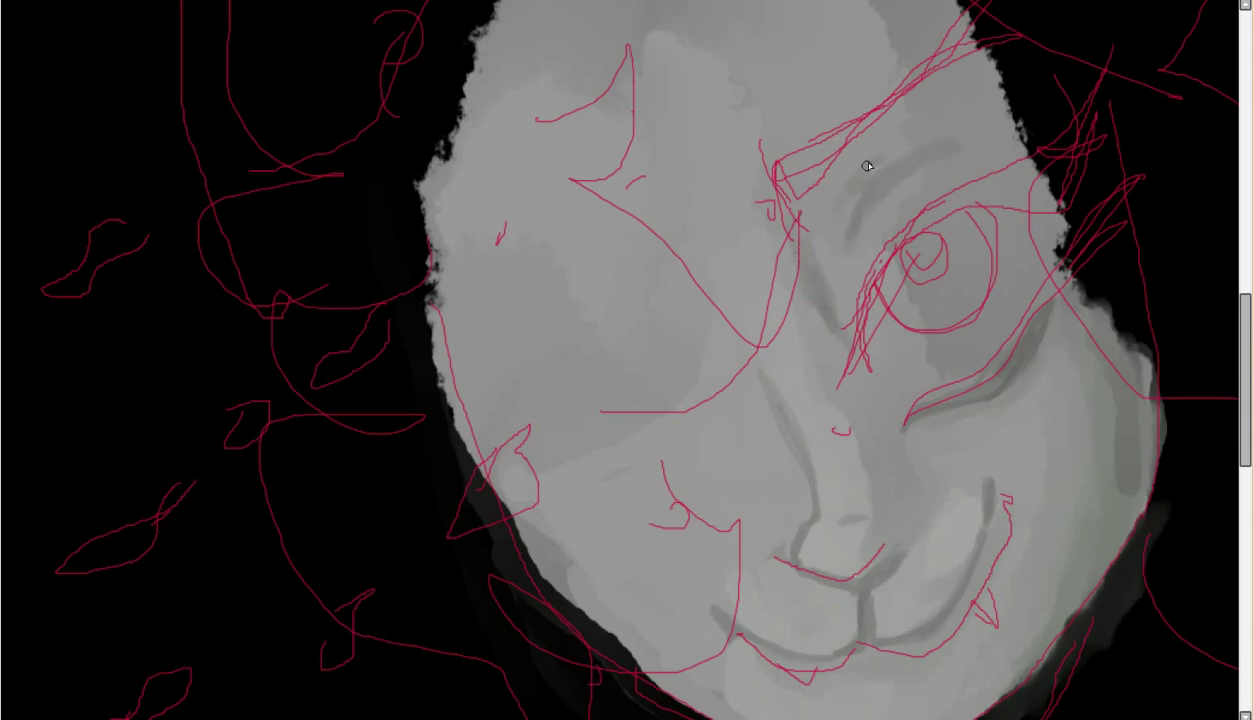
scroll(867, 166, down, 3)
scroll(680, 465, up, 5)
drag(994, 238, 651, 440)
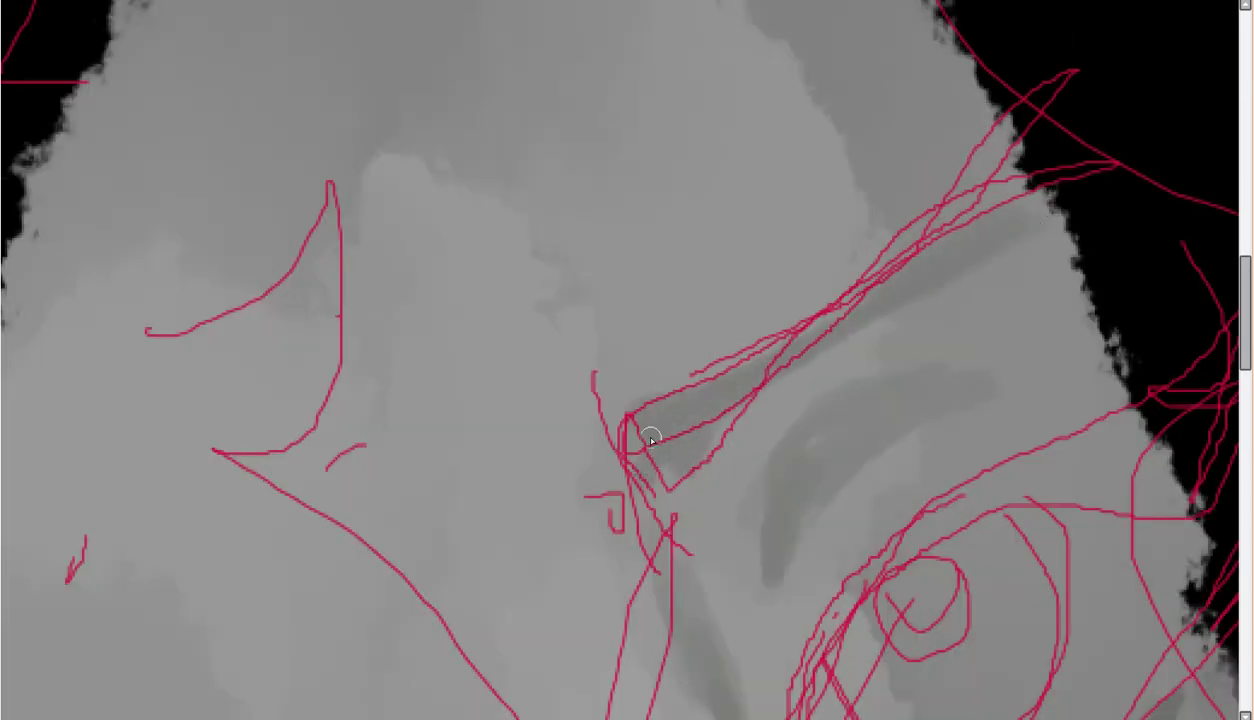
scroll(800, 420, down, 2)
- Add pale highlights to the right upper eyelid and the strip below the eyebrow
mouse_move(893, 396)
mouse_down()
mouse_move(858, 402)
mouse_move(809, 466)
mouse_move(929, 425)
mouse_up()
scroll(960, 418, down, 2)
scroll(896, 358, up, 2)
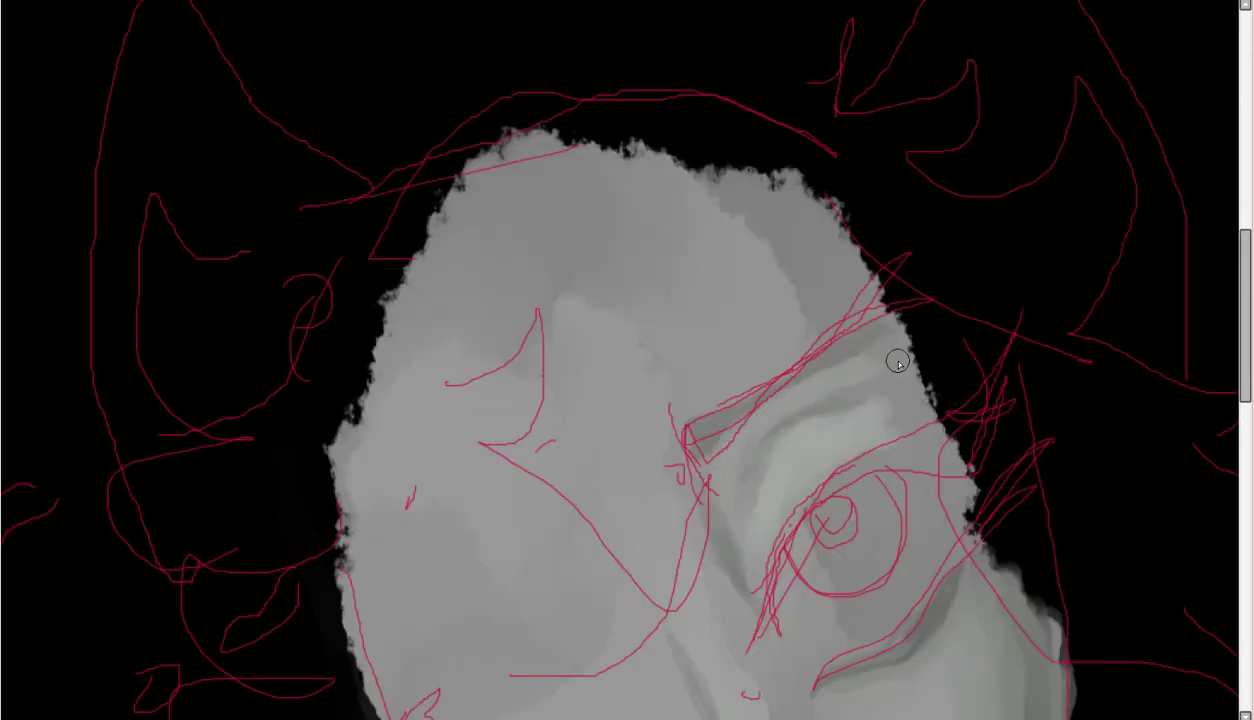
scroll(1000, 623, down, 2)
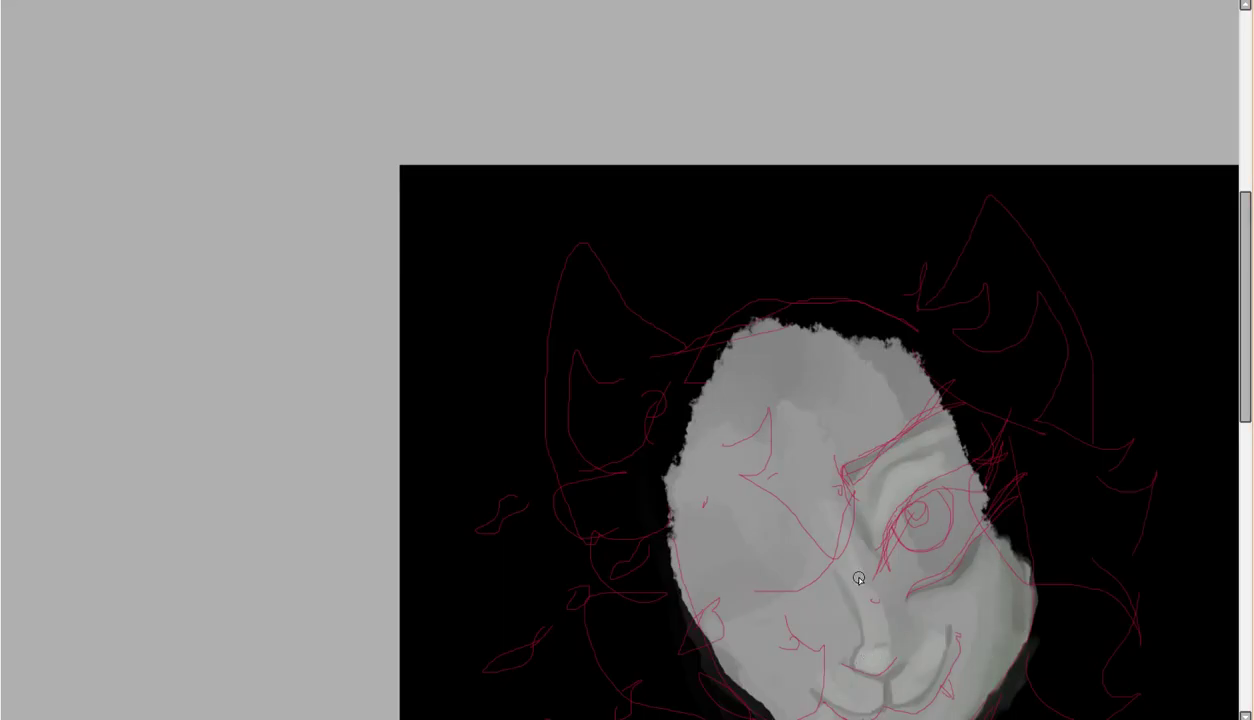
- Brighten the nose bridge with a pale highlight and hide the red sketch
scroll(900, 527, up, 3)
scroll(882, 610, up, 1)
scroll(885, 420, down, 2)
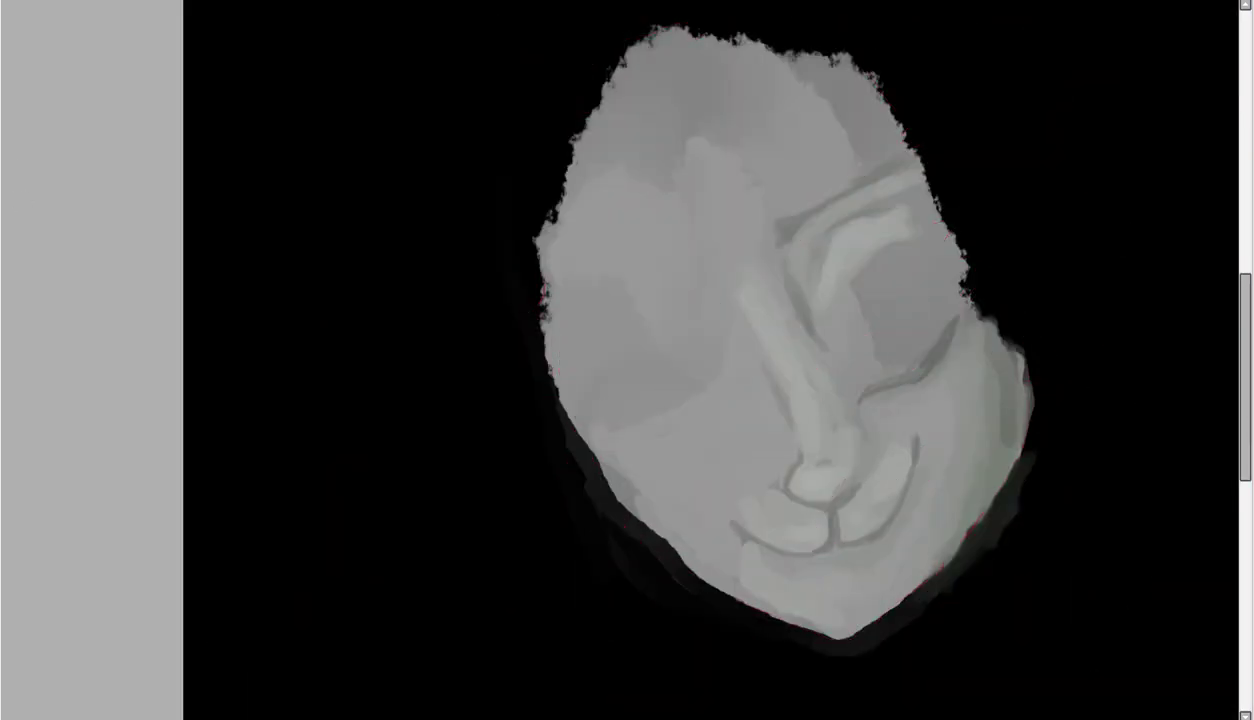
- Brush a soft green-grey band across the right cheek, nose and left cheek
scroll(820, 507, up, 3)
scroll(885, 263, down, 2)
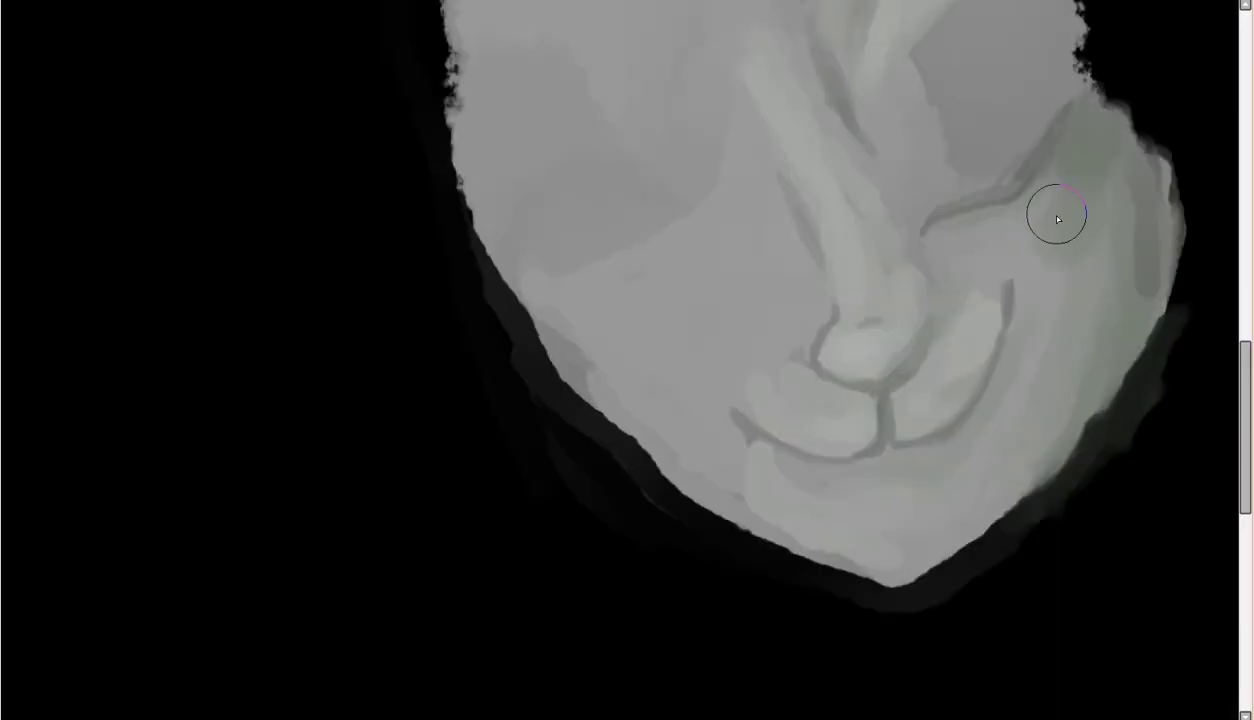
scroll(790, 288, down, 2)
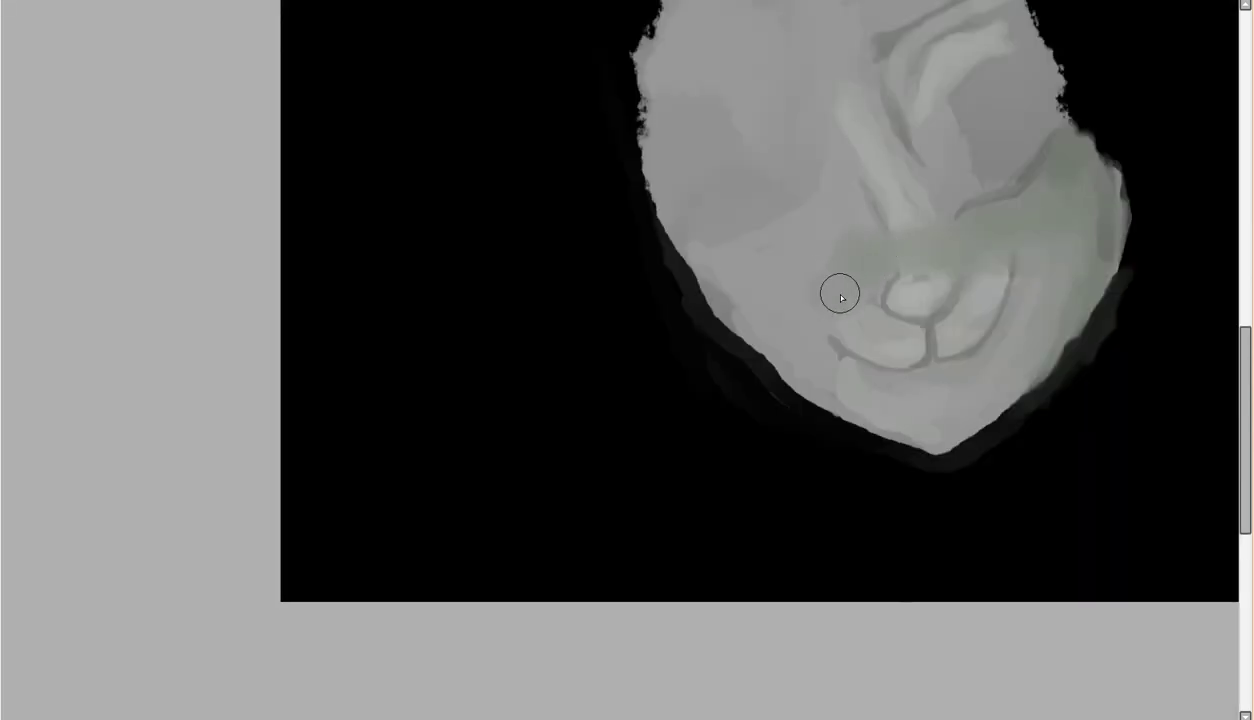
scroll(1072, 224, up, 2)
drag(330, 345, 400, 405)
scroll(700, 340, down, 2)
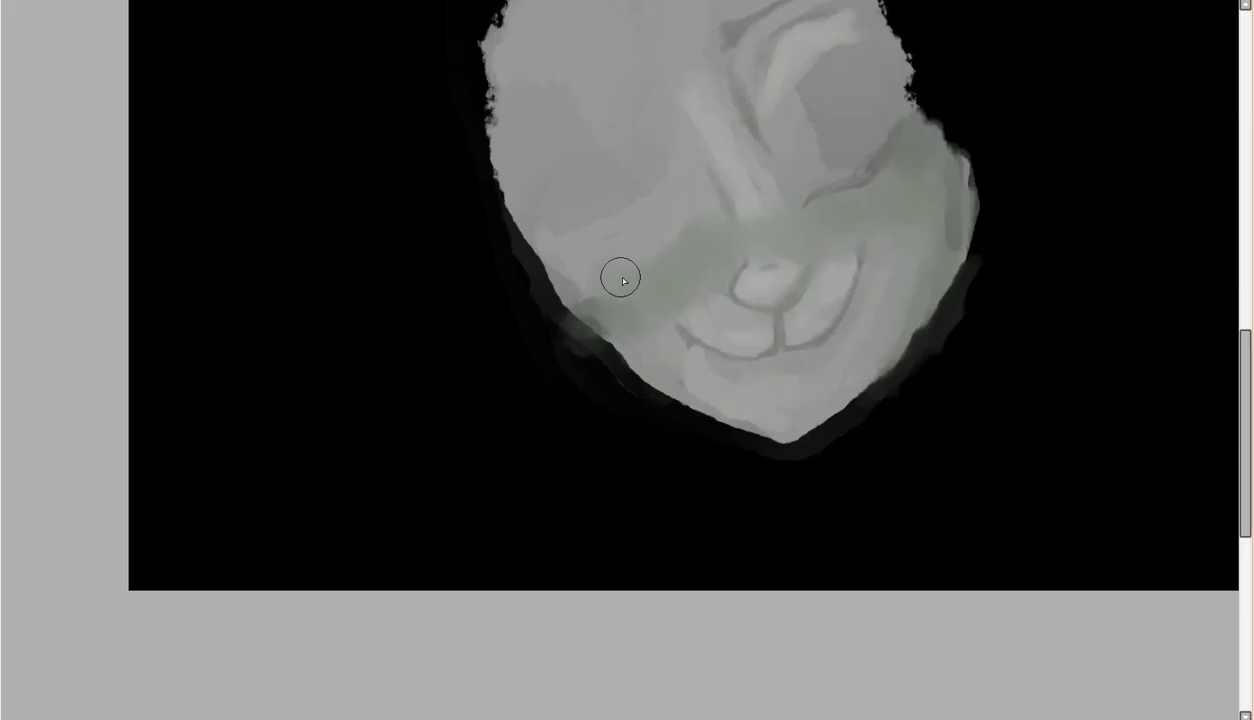
- Dot small dark green freckles over the green-tinted left cheek
scroll(1020, 271, up, 2)
scroll(531, 402, up, 3)
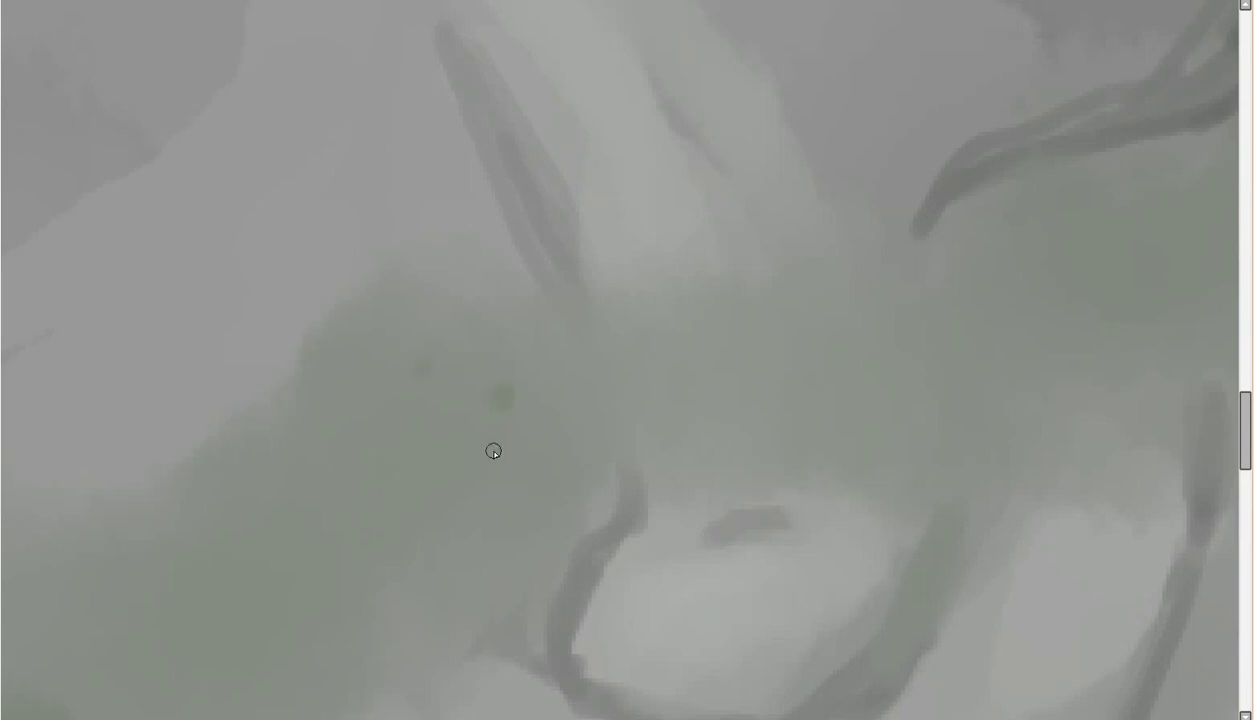
scroll(383, 465, down, 3)
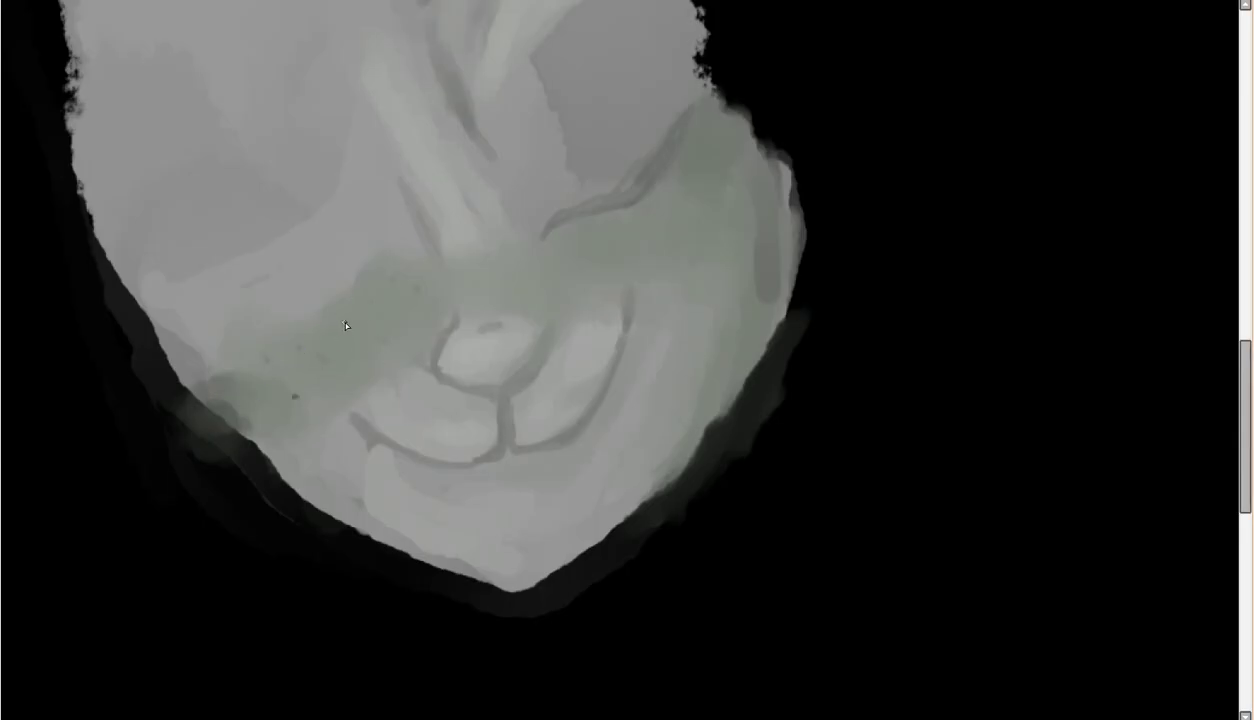
- Dot small dark green freckles across the left cheek, nose and right cheek, and show the red sketch again
scroll(591, 364, down, 3)
scroll(447, 468, up, 4)
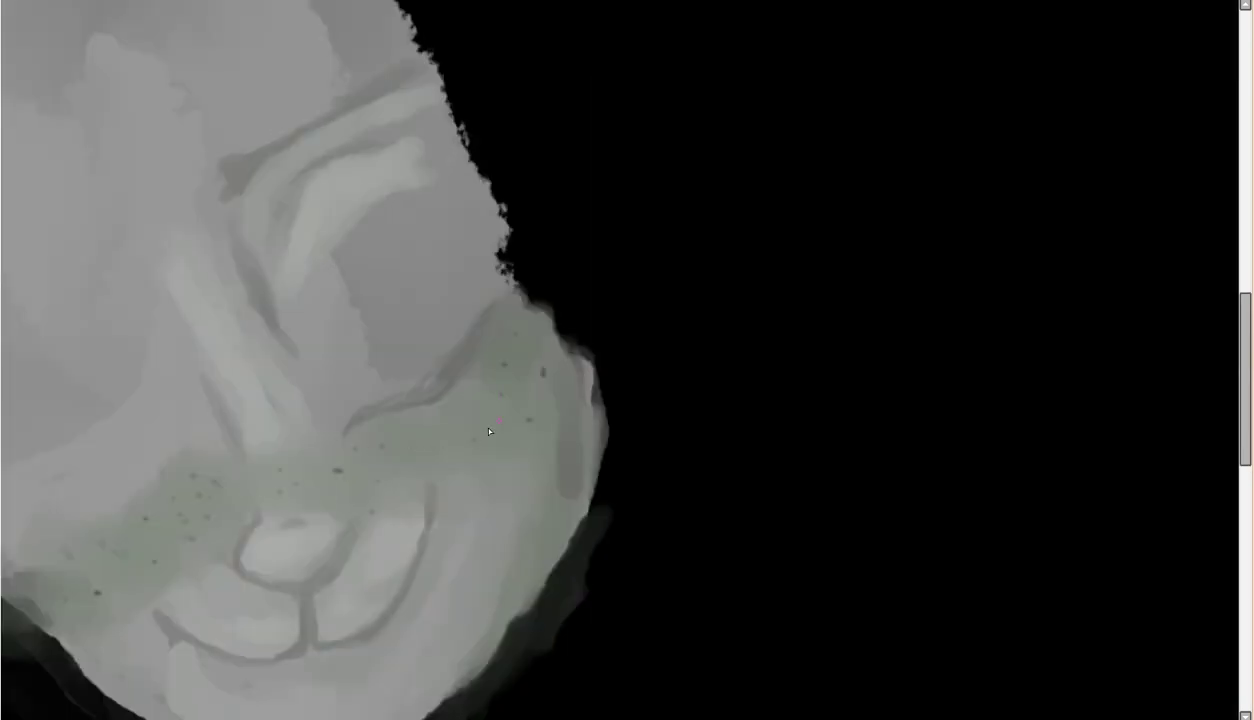
scroll(491, 500, down, 2)
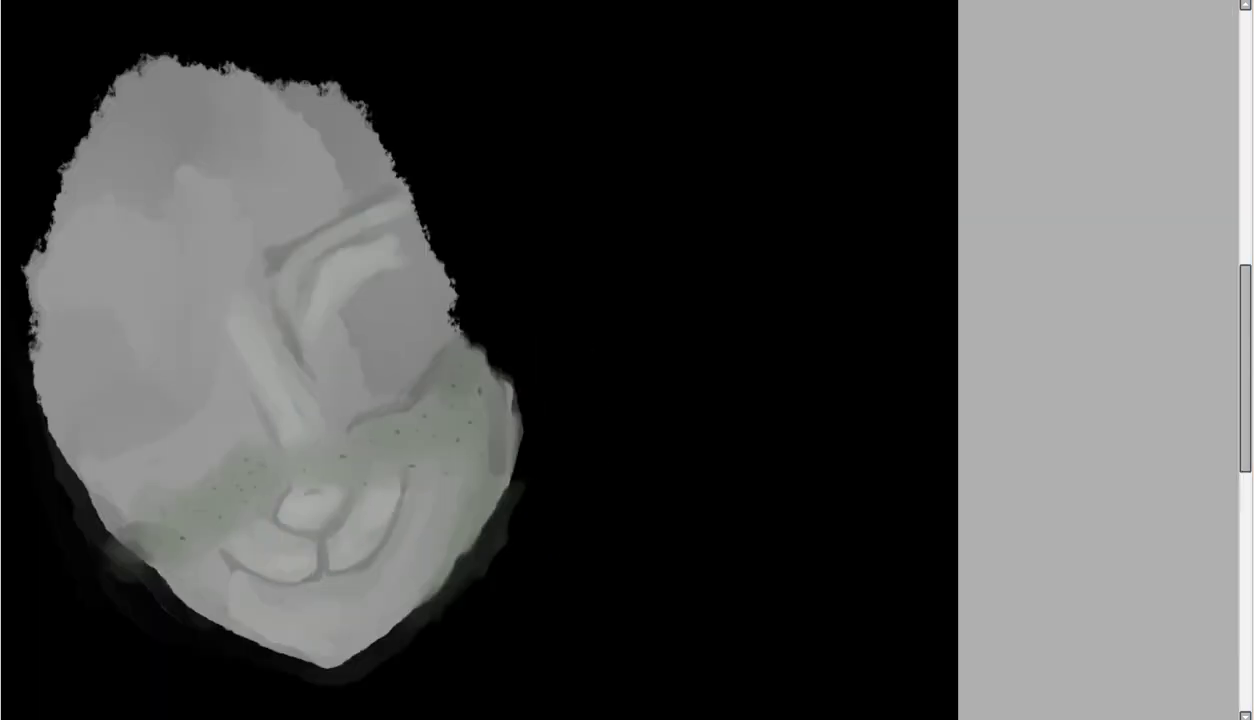
scroll(455, 370, up, 3)
scroll(280, 165, down, 4)
scroll(280, 165, up, 5)
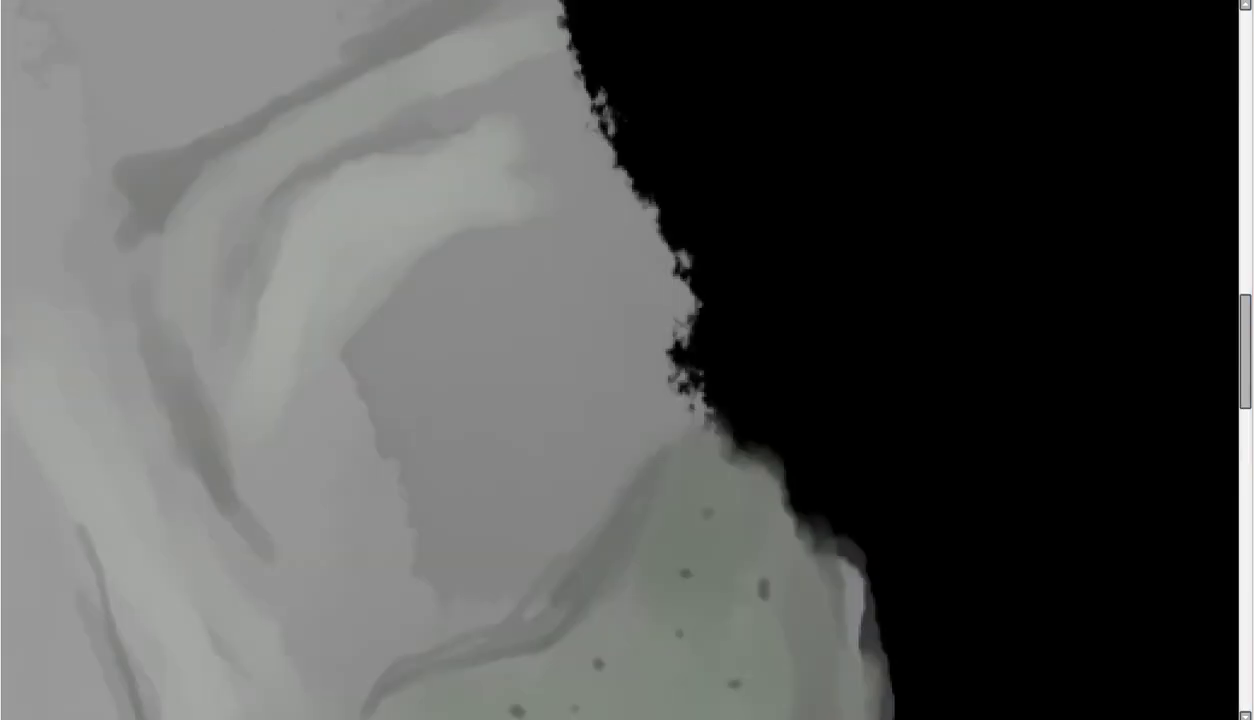
scroll(403, 428, down, 2)
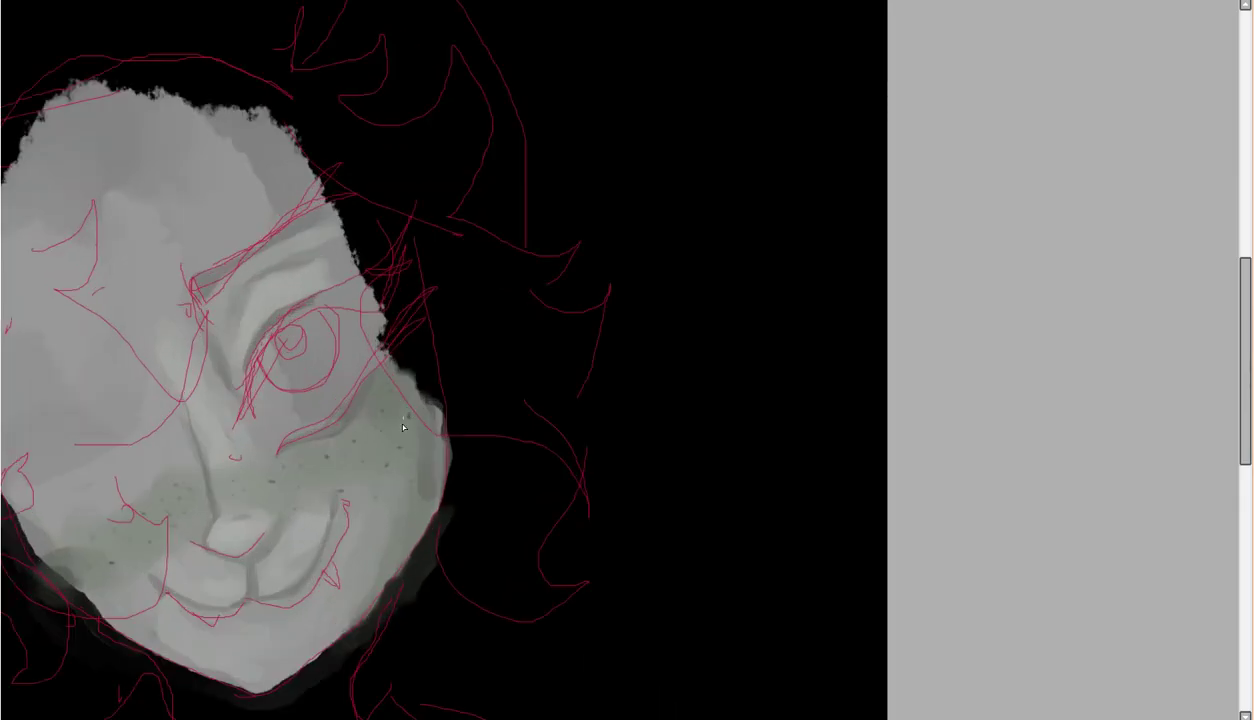
- Paint a small pale yellow-green pointed fang under the right half of the mouth line
scroll(403, 428, up, 3)
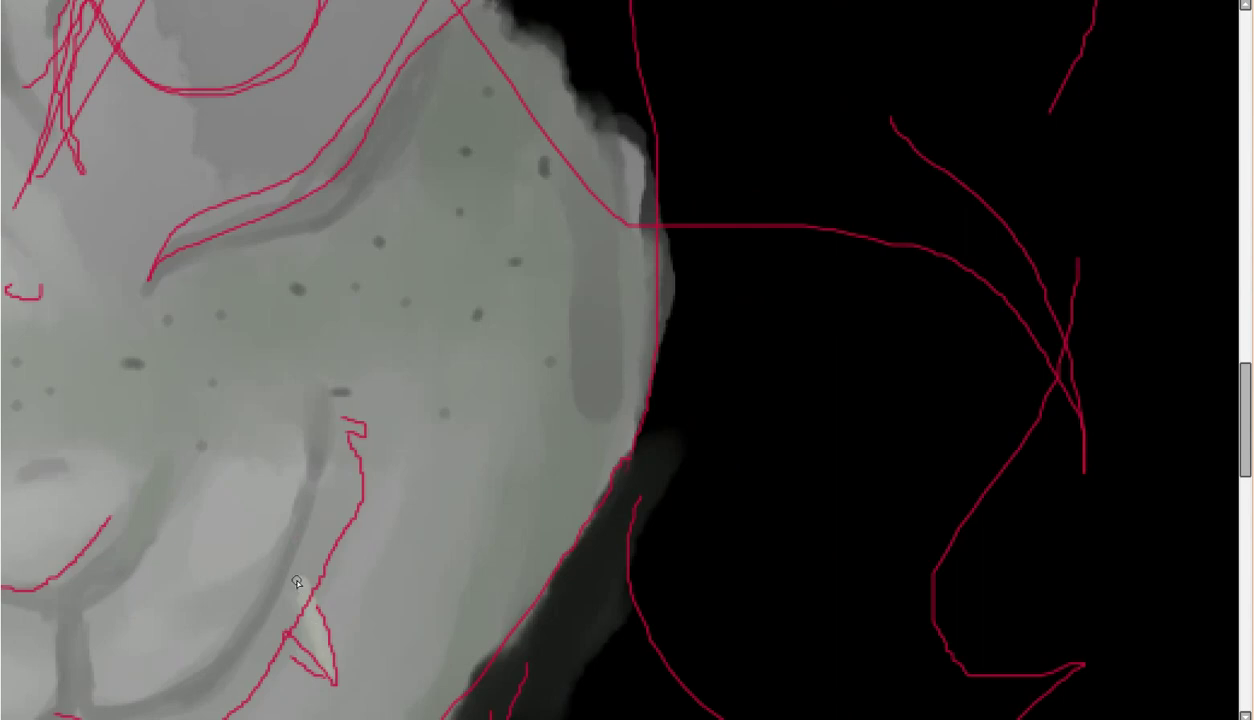
scroll(296, 581, up, 2)
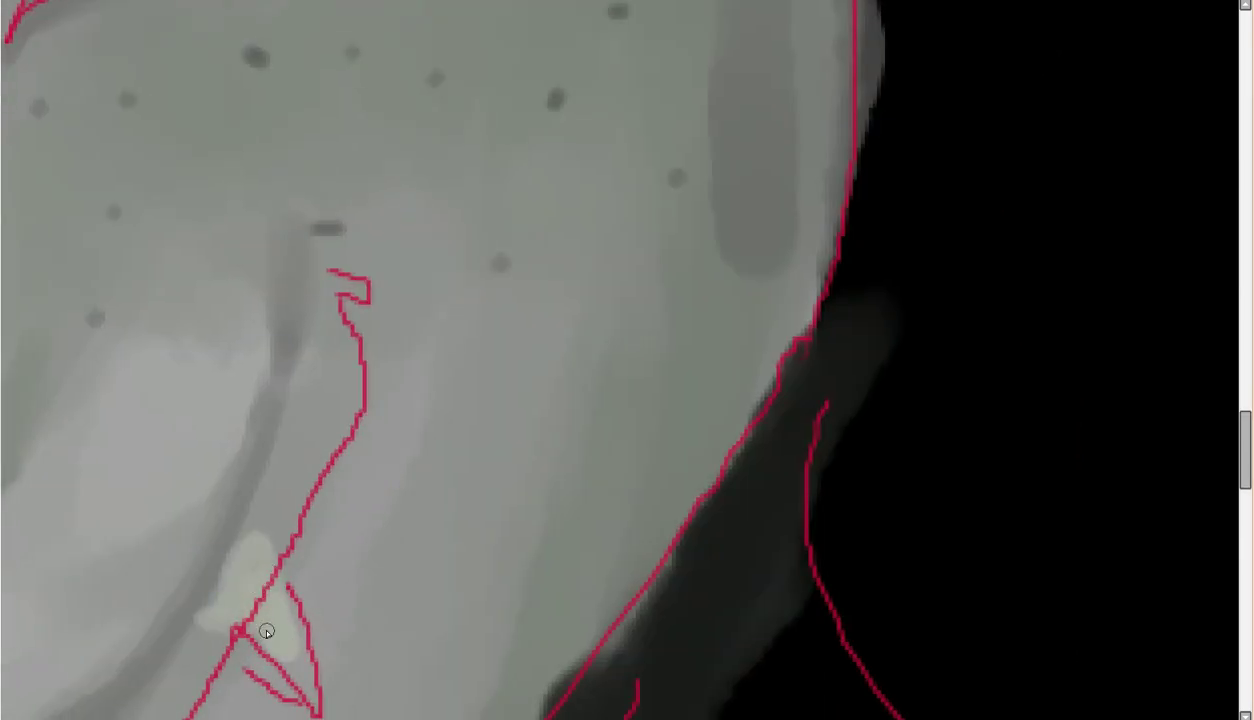
scroll(266, 632, down, 3)
scroll(266, 632, up, 1)
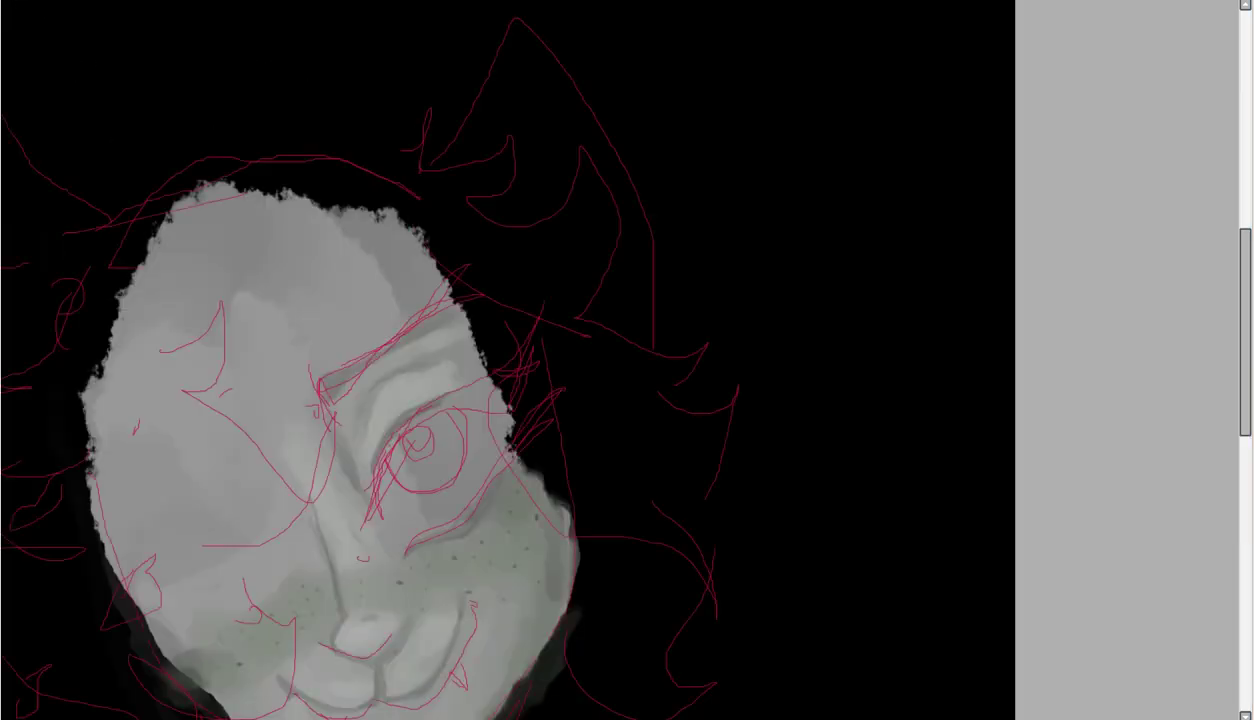
scroll(741, 423, up, 4)
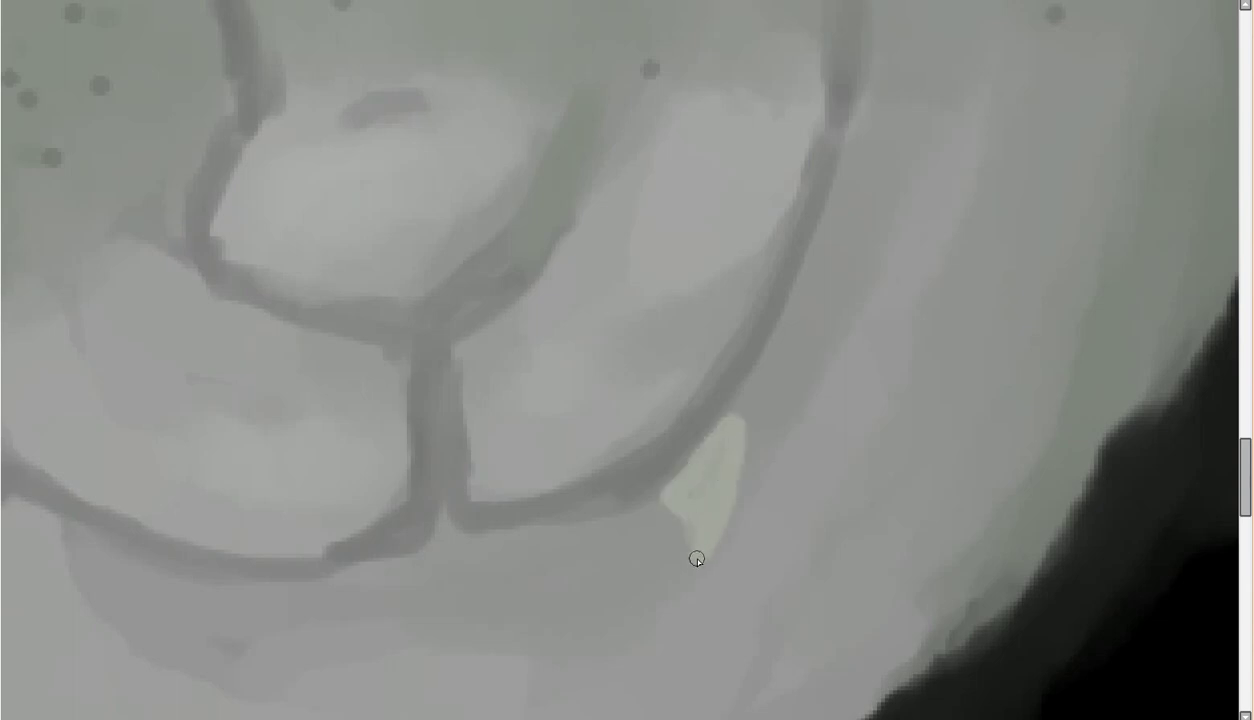
scroll(726, 456, down, 3)
scroll(694, 507, up, 3)
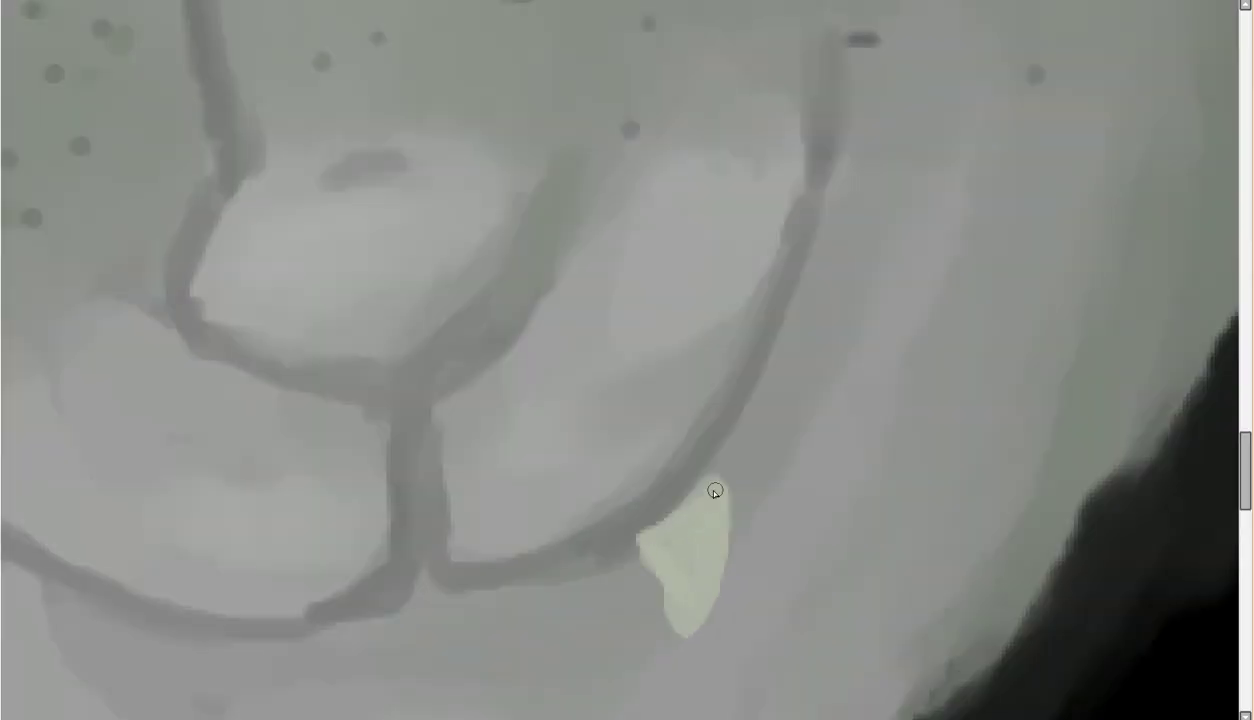
- Paint a matching pale yellow-green fang under the left half of the mouth line
scroll(694, 507, down, 3)
scroll(1229, 484, up, 3)
scroll(1229, 484, down, 2)
drag(263, 530, 211, 497)
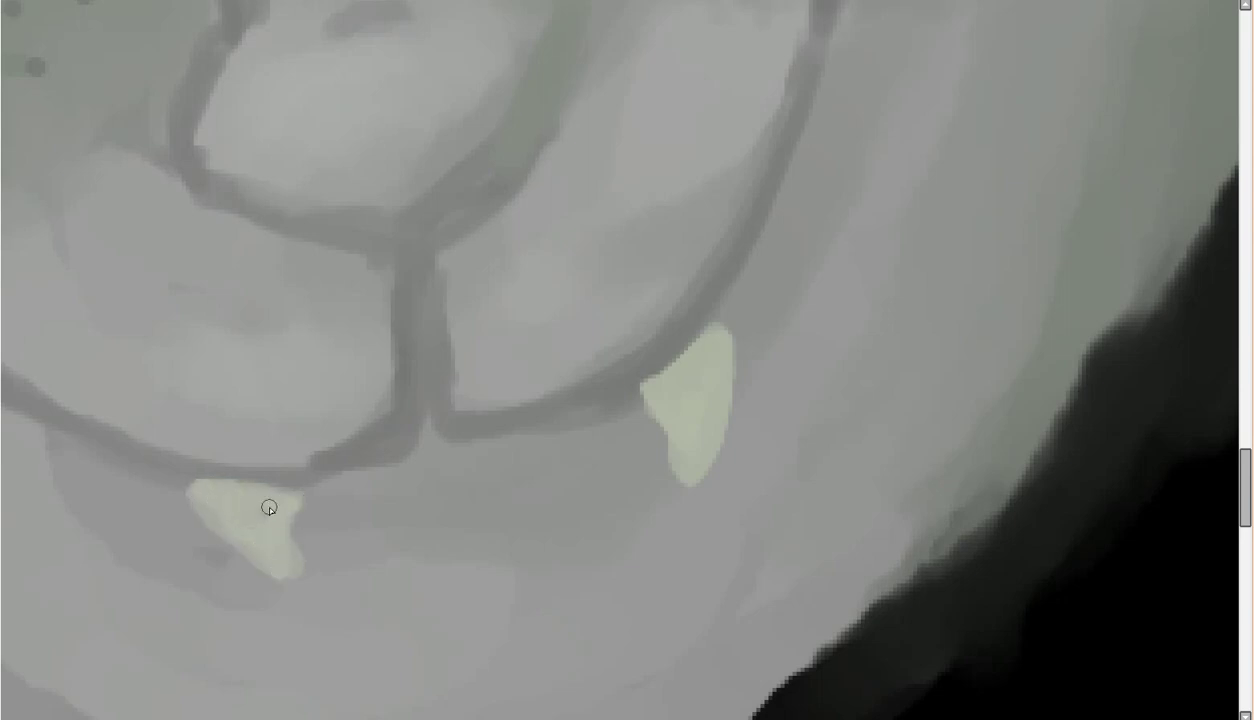
scroll(279, 505, down, 3)
scroll(126, 414, up, 3)
- Darken both curves of the mouth and the vertical line between mouth and nose with thin dark grey strokes
mouse_move(398, 260)
mouse_down()
mouse_move(223, 436)
mouse_move(191, 444)
mouse_move(403, 288)
mouse_move(364, 347)
mouse_up()
scroll(364, 347, down, 3)
scroll(555, 328, up, 3)
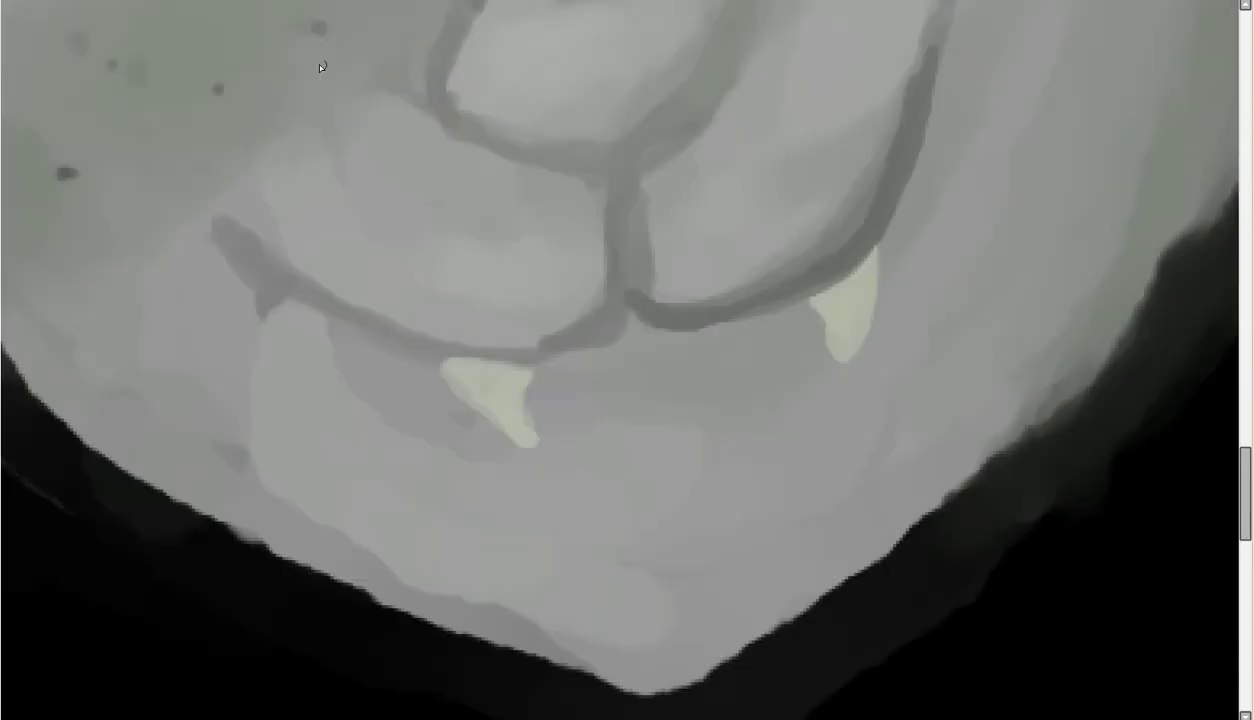
mouse_move(590, 338)
mouse_down()
mouse_move(580, 353)
mouse_move(316, 319)
mouse_move(448, 358)
mouse_move(270, 262)
mouse_up()
scroll(633, 257, up, 2)
scroll(633, 257, down, 2)
drag(608, 244, 645, 210)
scroll(617, 195, up, 2)
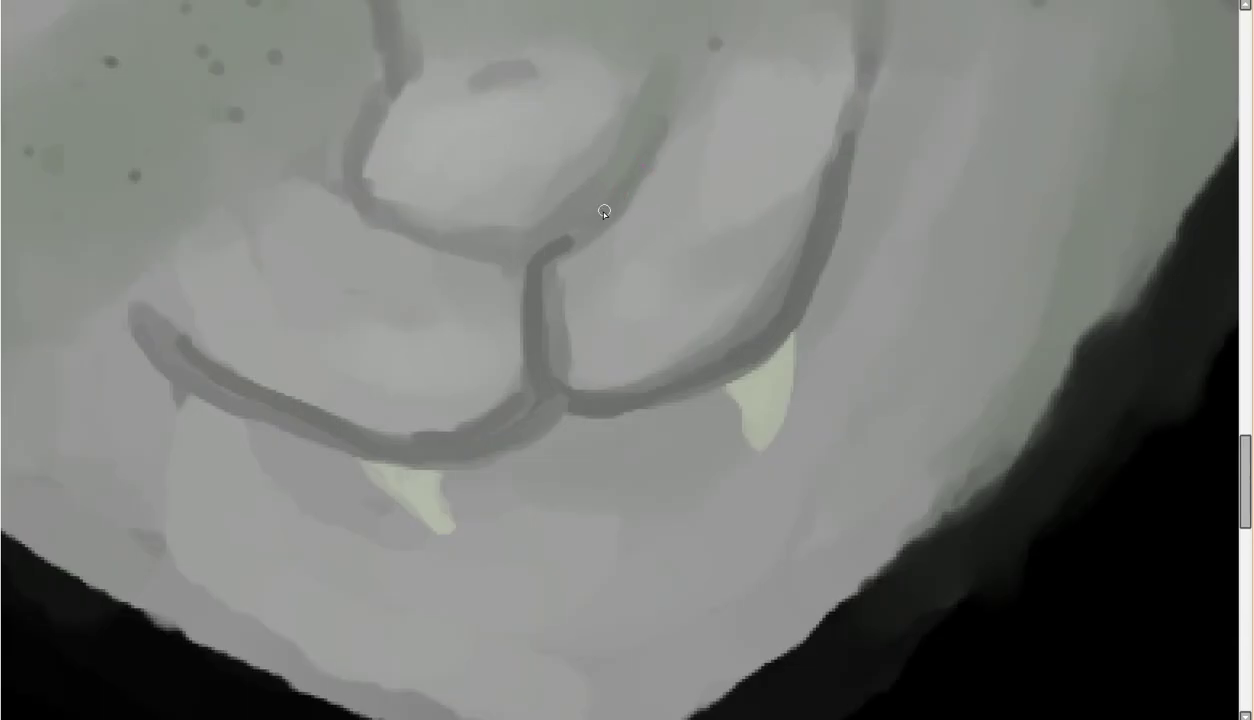
- Darken the lower outline of the nose and soften the crease at the left mouth corner
scroll(419, 230, down, 3)
scroll(317, 275, up, 2)
scroll(317, 275, up, 1)
drag(390, 265, 491, 409)
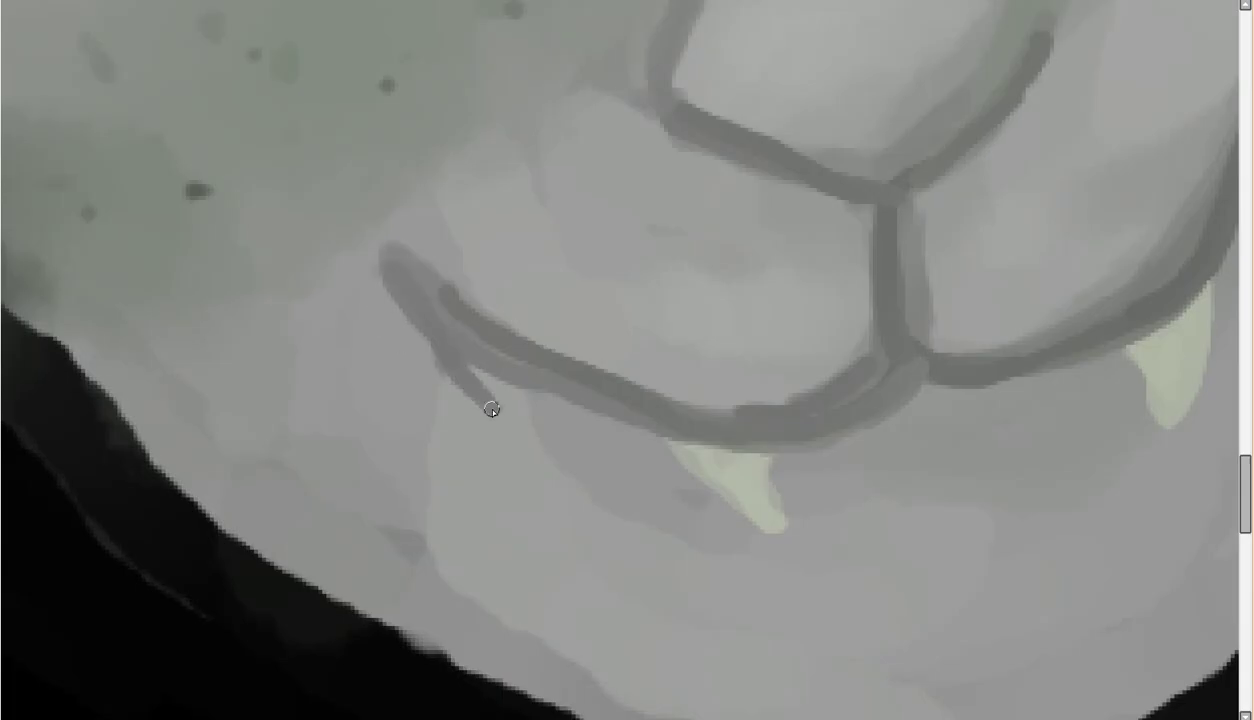
scroll(346, 441, down, 1)
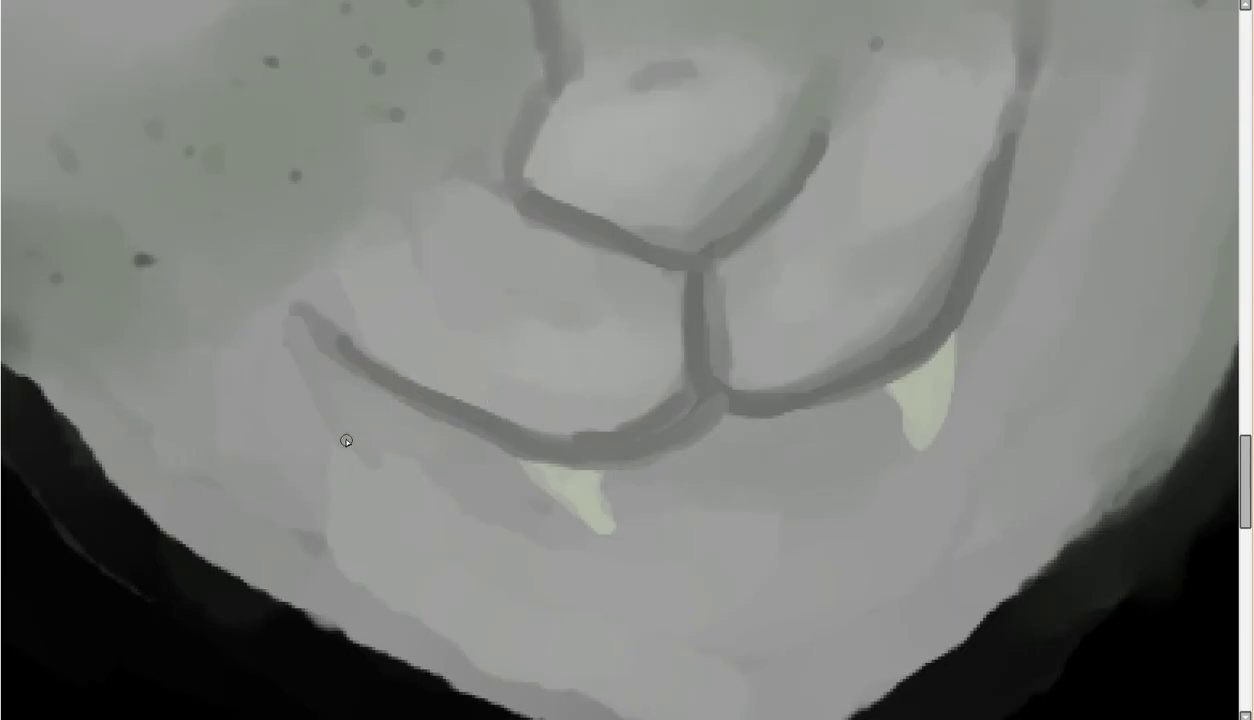
- Paint a light grey neck below the chin, following the red sketch, with faint vertical shading
scroll(392, 455, down, 4)
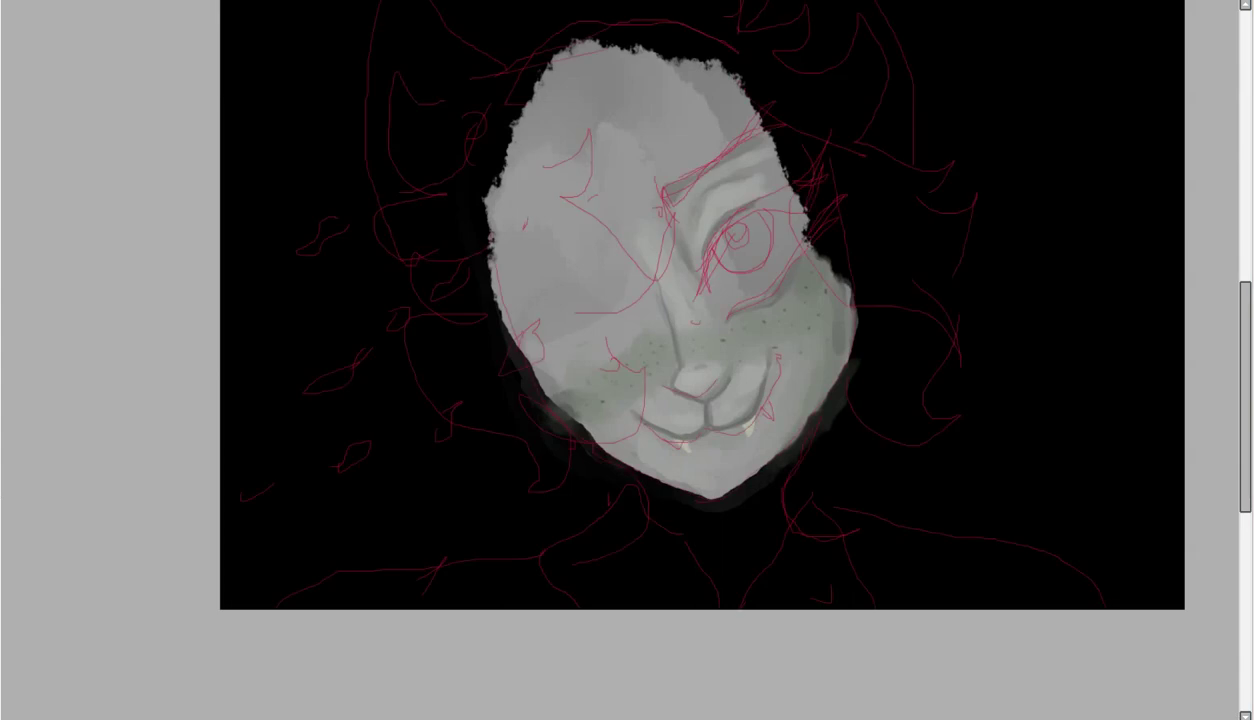
mouse_move(680, 420)
mouse_down()
mouse_move(695, 467)
mouse_move(644, 591)
mouse_move(626, 547)
mouse_move(696, 603)
mouse_move(716, 517)
mouse_move(750, 410)
mouse_up()
scroll(562, 572, up, 4)
drag(562, 572, 706, 189)
mouse_move(757, 352)
mouse_down()
mouse_move(652, 526)
mouse_move(612, 645)
mouse_up()
mouse_move(188, 633)
mouse_down()
mouse_move(175, 548)
mouse_move(205, 600)
mouse_move(142, 518)
mouse_up()
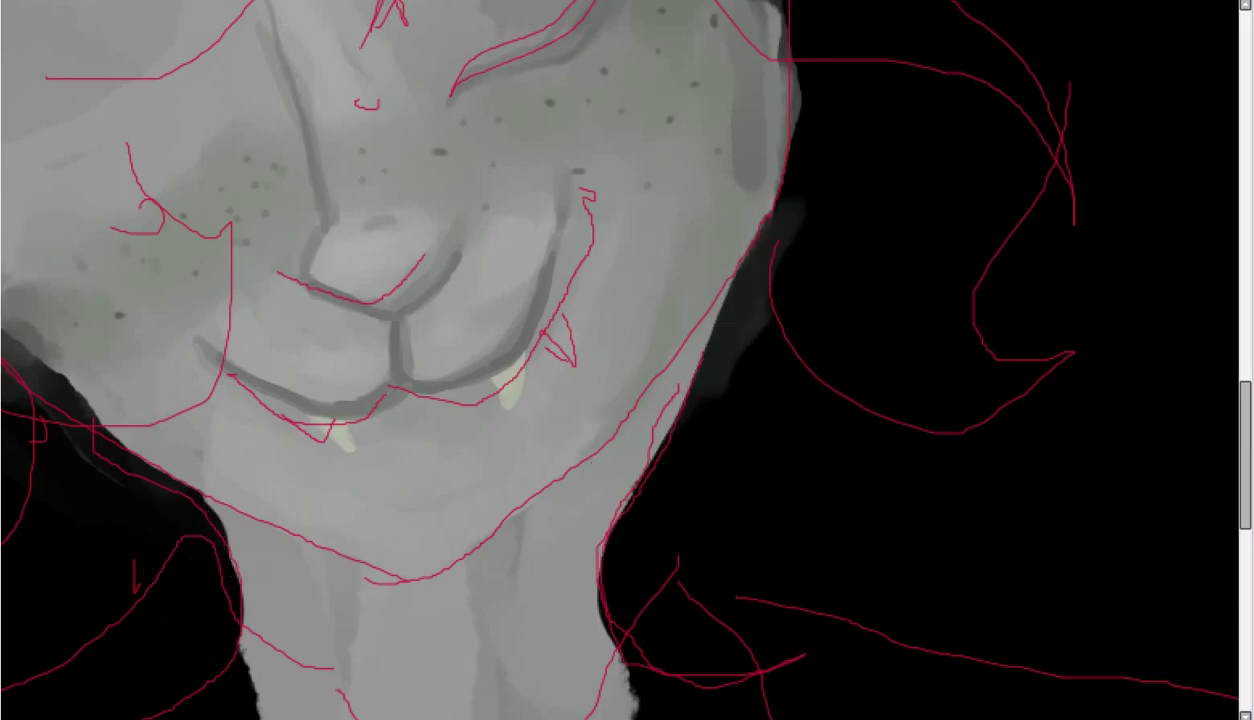
scroll(230, 532, down, 5)
mouse_move(230, 532)
mouse_down()
mouse_move(300, 647)
mouse_move(392, 434)
mouse_move(332, 440)
mouse_up()
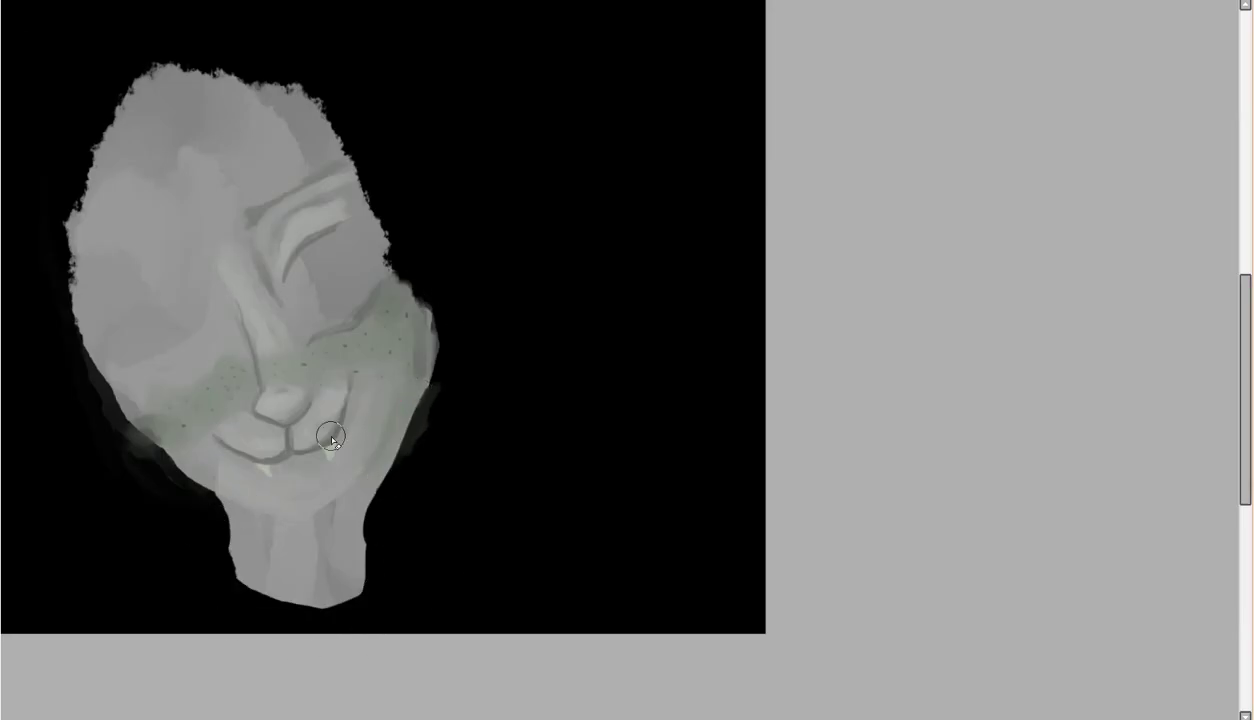
key(ctrl+z)
scroll(380, 320, down, 2)
scroll(1238, 403, up, 3)
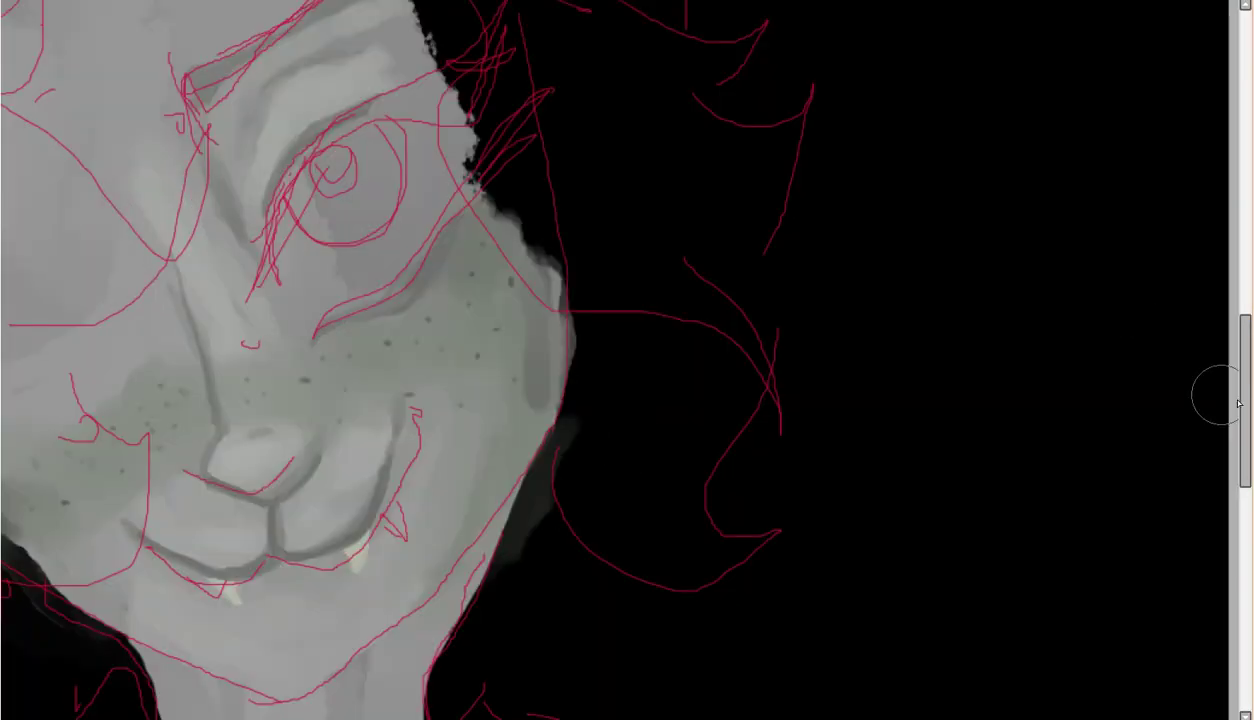
scroll(1238, 403, down, 3)
drag(380, 530, 454, 294)
key(ctrl+z)
drag(400, 380, 350, 570)
key(ctrl+z)
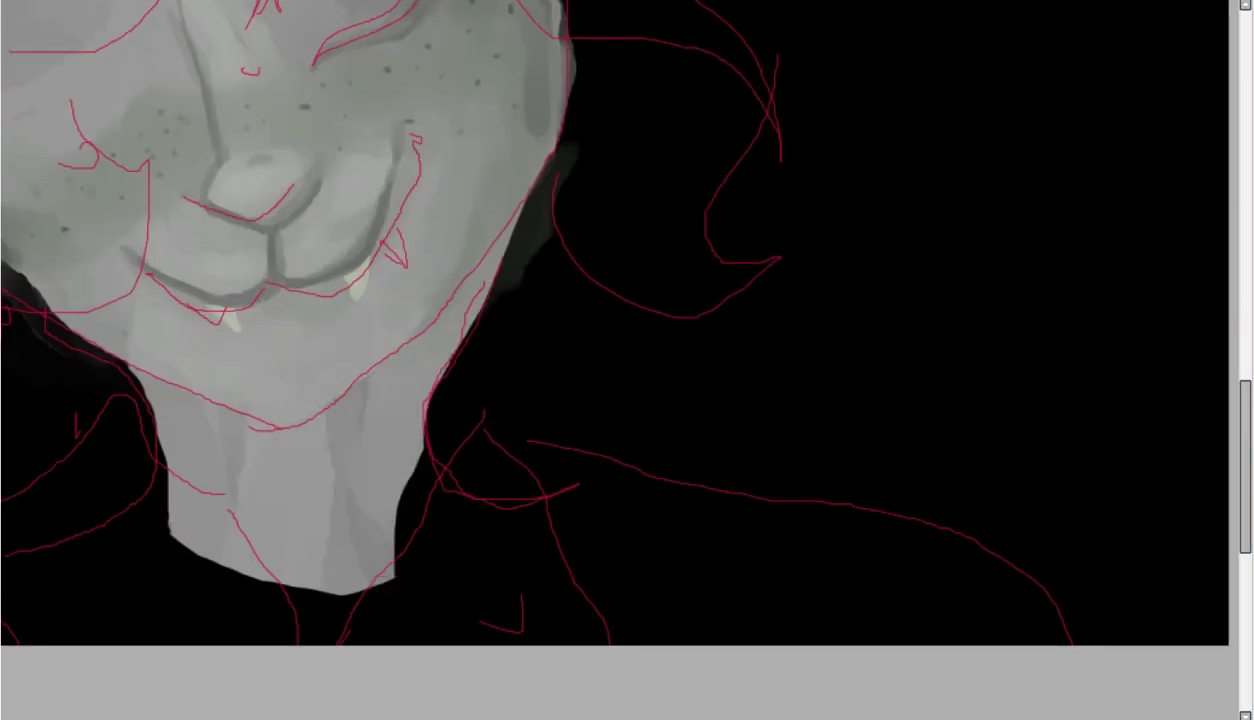
- Brush a darker grey shadow down the right side of the neck and beneath the chin
drag(385, 370, 370, 490)
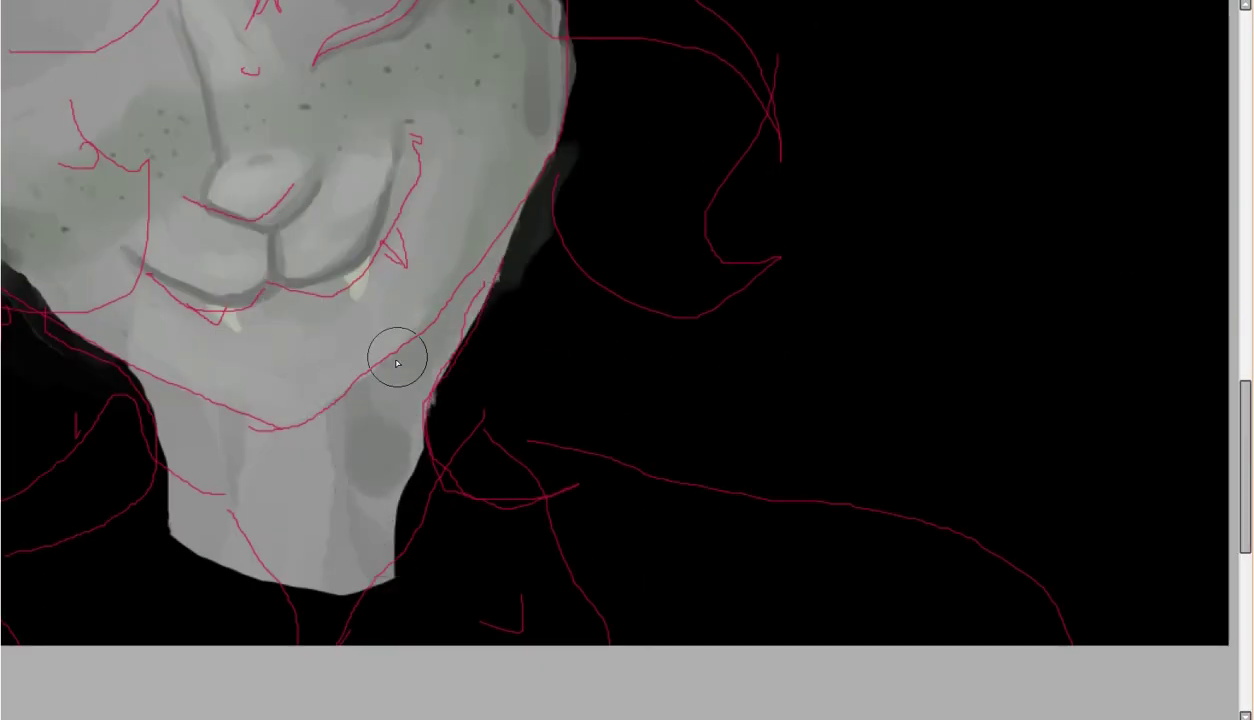
drag(425, 311, 316, 596)
drag(228, 398, 320, 440)
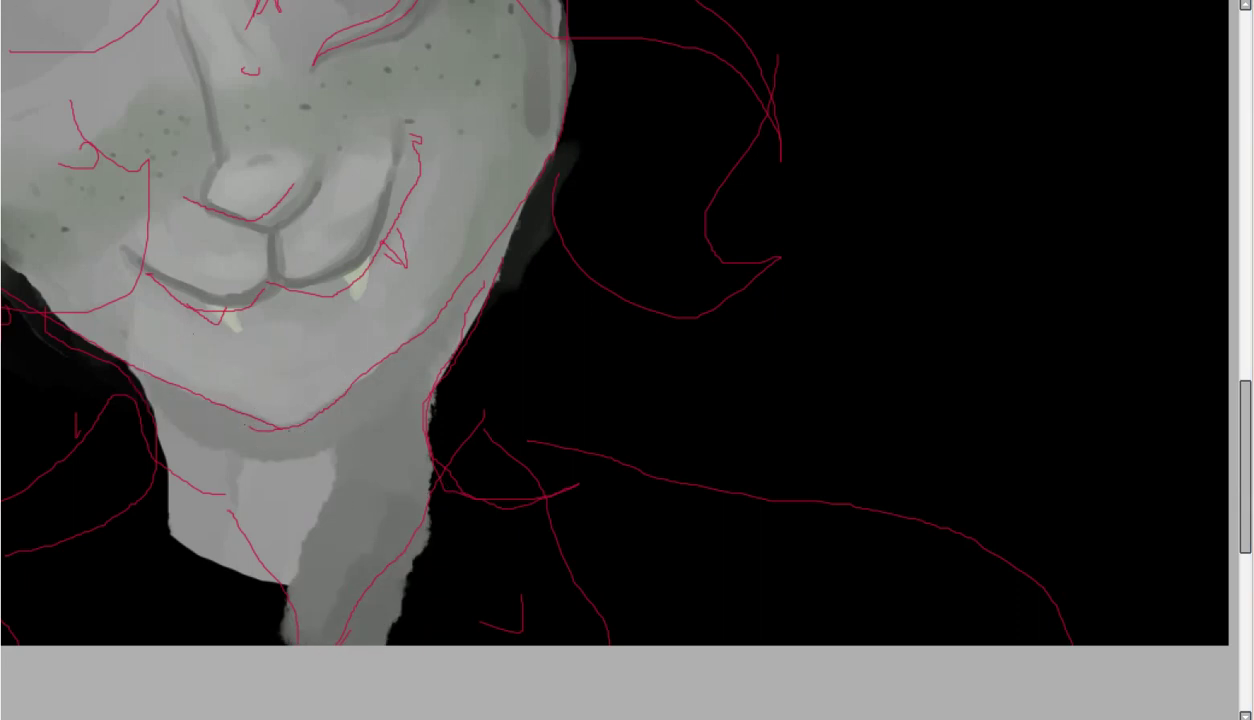
- Deepen the shadow under the jaw and add dark grey strokes along both edges of the neck
scroll(280, 350, up, 2)
mouse_move(616, 350)
mouse_down()
mouse_move(720, 98)
mouse_move(517, 375)
mouse_move(338, 525)
mouse_move(300, 518)
mouse_up()
scroll(300, 518, down, 2)
mouse_move(545, 592)
mouse_down()
mouse_move(300, 490)
mouse_move(504, 594)
mouse_move(638, 560)
mouse_up()
scroll(805, 340, down, 3)
mouse_move(690, 490)
mouse_down()
mouse_move(805, 340)
mouse_move(857, 132)
mouse_up()
scroll(813, 333, up, 4)
scroll(813, 333, down, 1)
scroll(855, 110, down, 1)
scroll(851, 101, up, 1)
mouse_move(830, 630)
mouse_down()
mouse_move(747, 493)
mouse_move(728, 360)
mouse_up()
scroll(728, 360, down, 3)
scroll(800, 520, up, 3)
scroll(800, 520, down, 1)
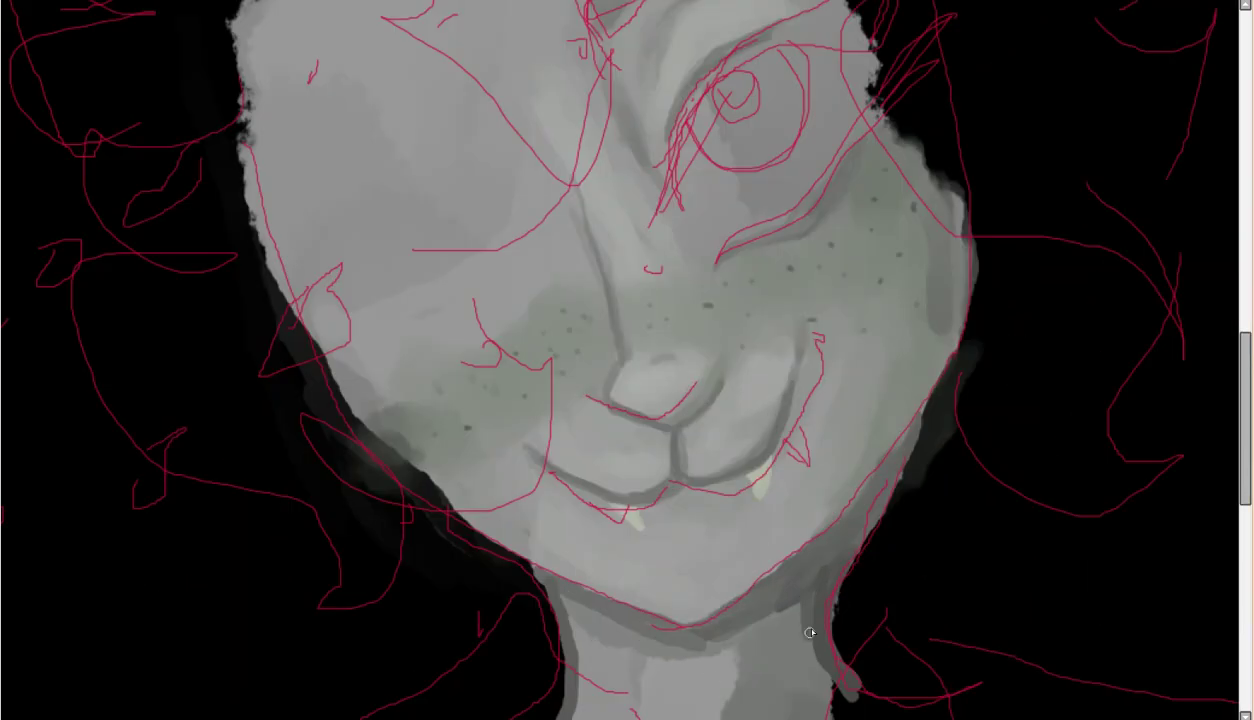
- Compare the whole portrait with the red sketch hidden and shown
scroll(828, 672, down, 5)
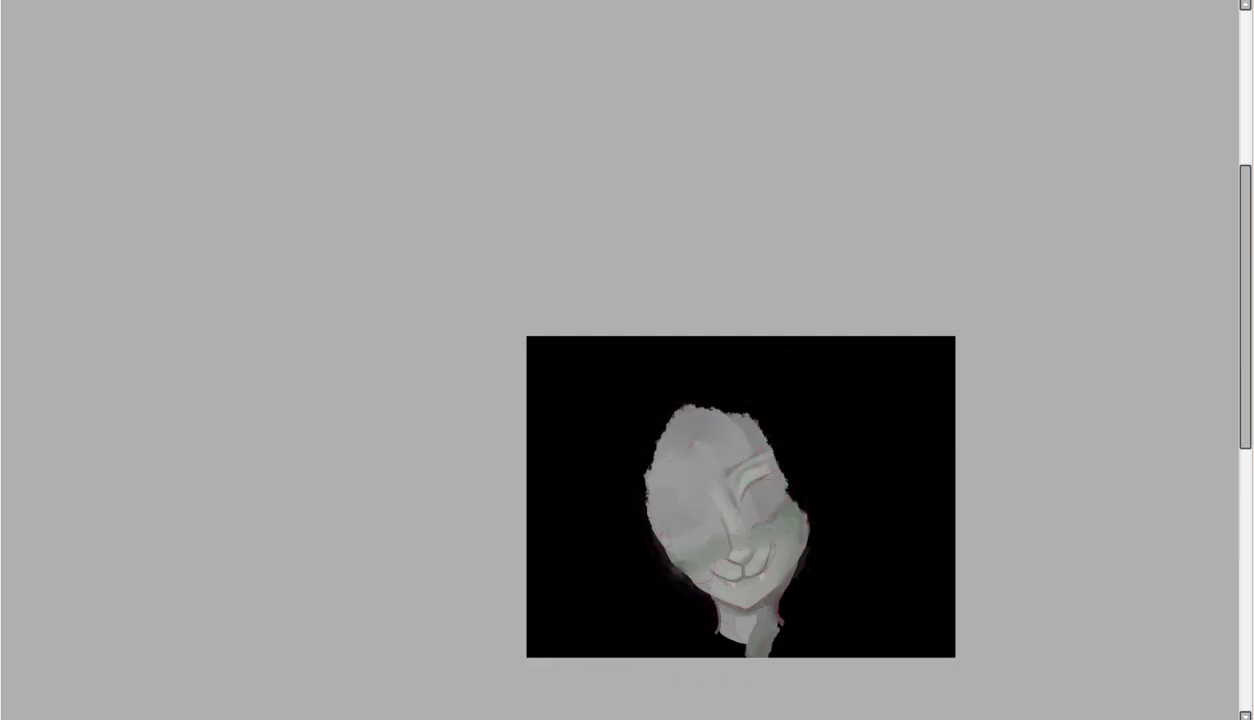
scroll(631, 440, up, 8)
scroll(502, 345, down, 3)
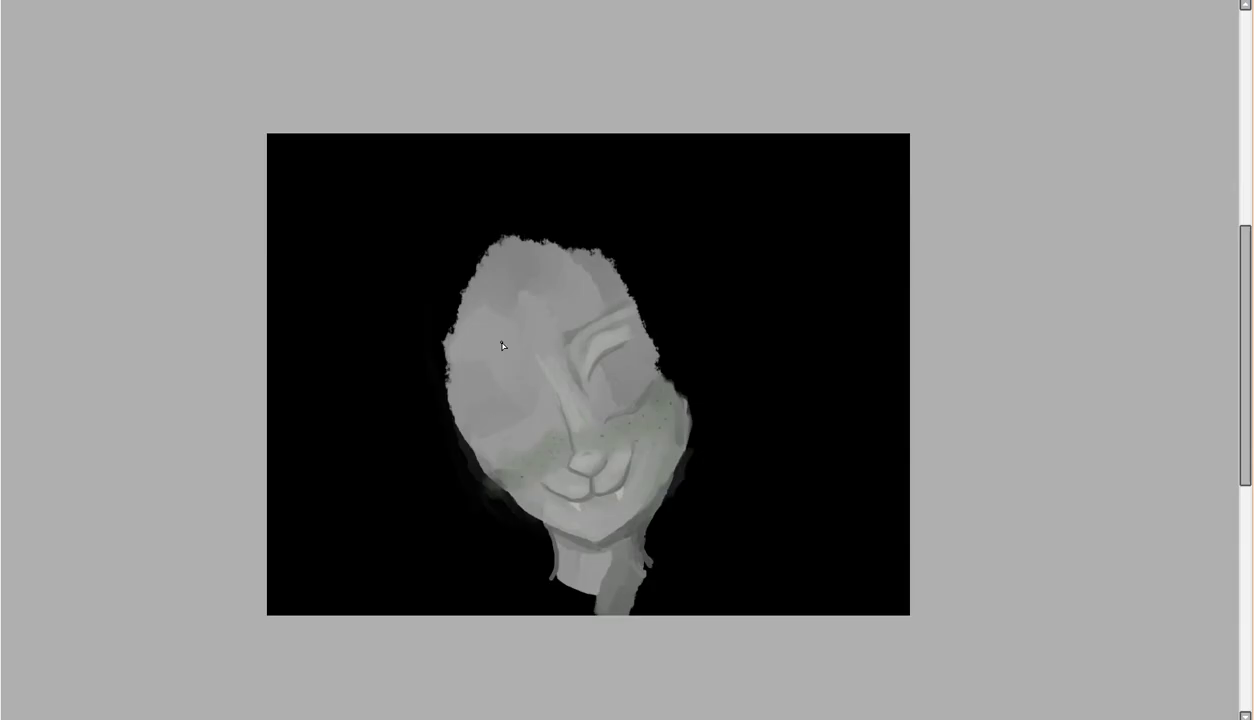
key(ctrl+z)
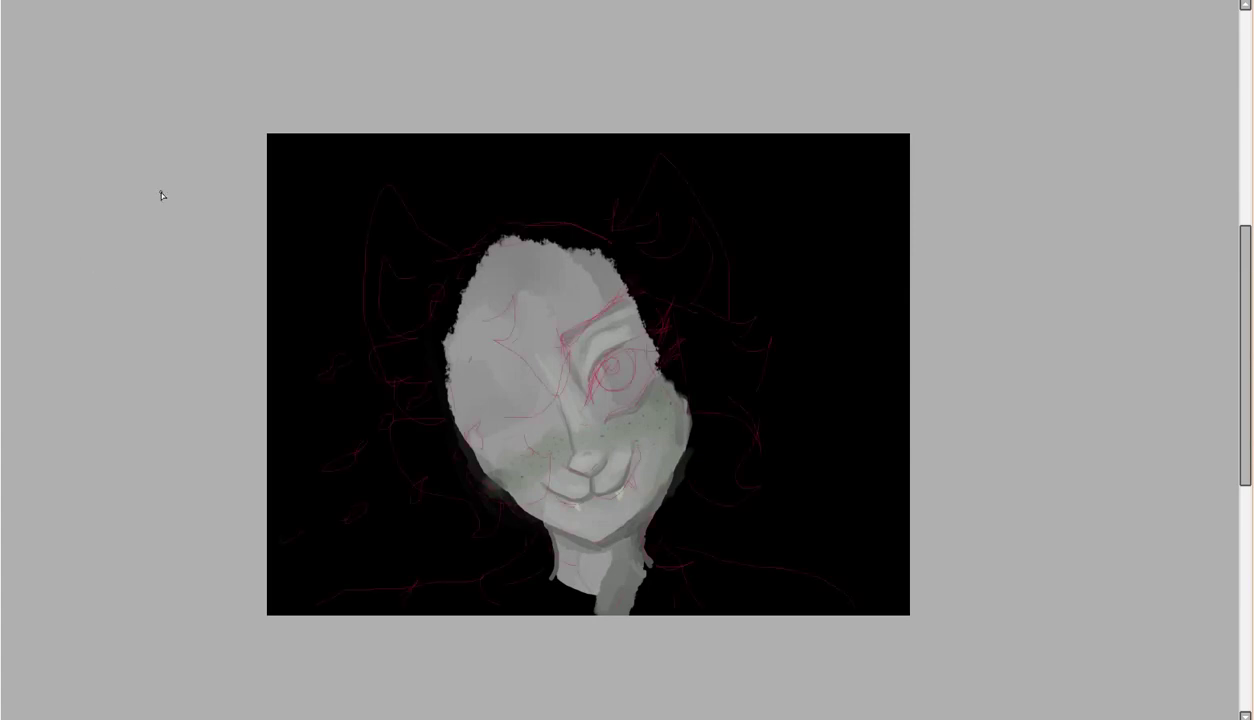
key(alt+Tab)
key(alt+Tab)
- Paint a bright green collar over the left shoulder and lower neck, following the red sketch lines
scroll(620, 600, up, 3)
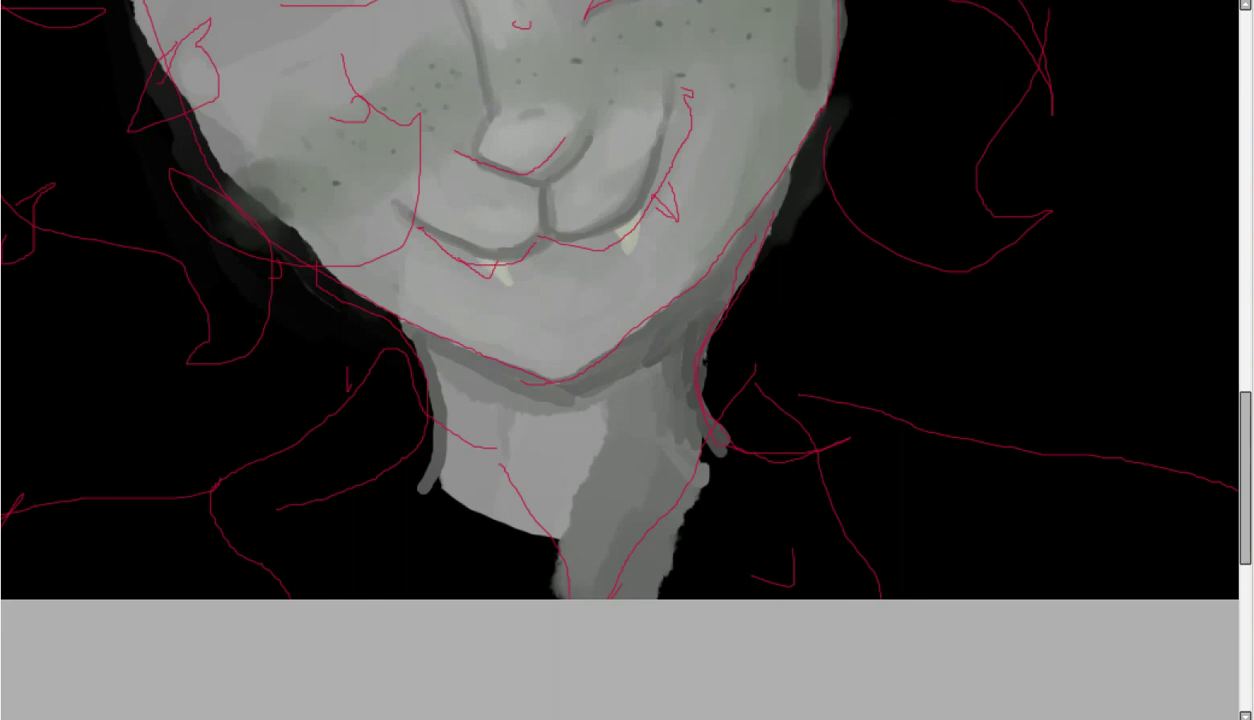
mouse_move(386, 484)
mouse_down()
mouse_move(440, 530)
mouse_move(330, 480)
mouse_move(265, 510)
mouse_up()
scroll(336, 472, up, 3)
scroll(521, 160, down, 2)
mouse_move(521, 160)
mouse_down()
mouse_move(591, 308)
mouse_move(532, 80)
mouse_up()
scroll(424, 281, down, 2)
mouse_move(424, 281)
mouse_down()
mouse_move(140, 526)
mouse_move(322, 302)
mouse_up()
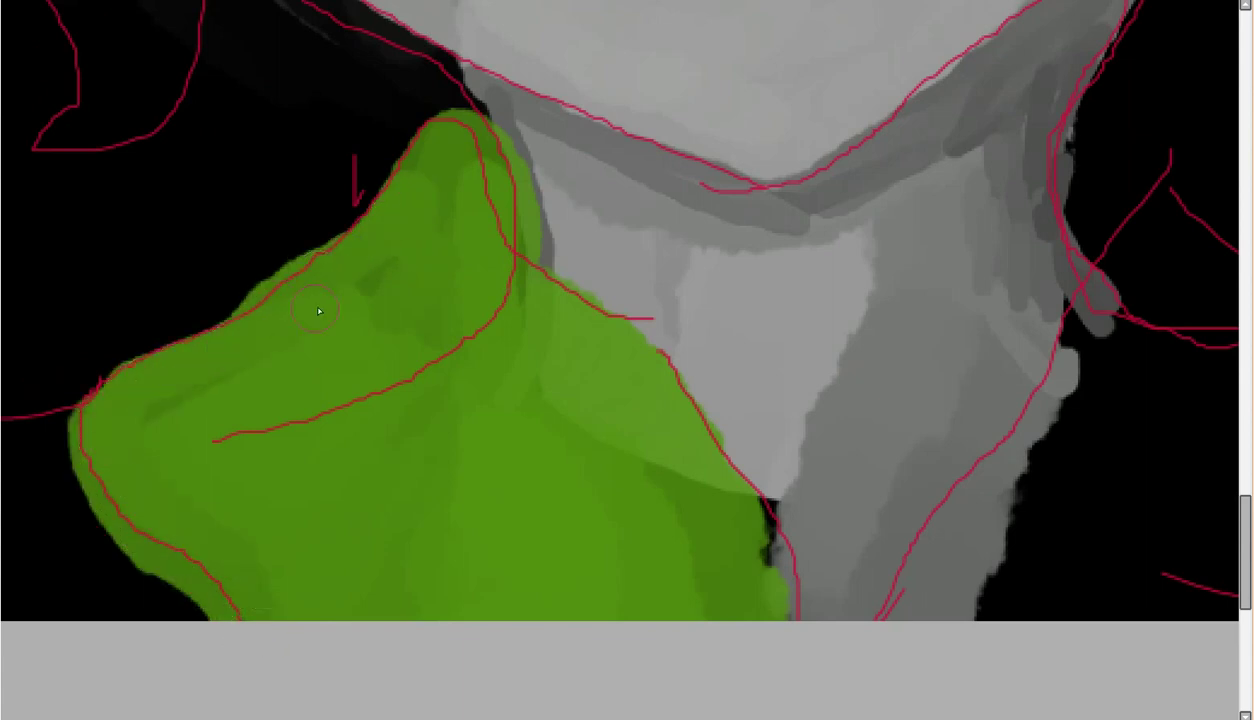
- Hide the red sketch, clean up the green collar's edges and add soft darker green folds inside it
mouse_move(497, 135)
mouse_down()
mouse_move(546, 244)
mouse_move(613, 280)
mouse_move(551, 207)
mouse_up()
drag(425, 115, 530, 275)
key(ctrl+z)
scroll(476, 174, down, 3)
scroll(1184, 392, up, 4)
scroll(627, 352, right, 5)
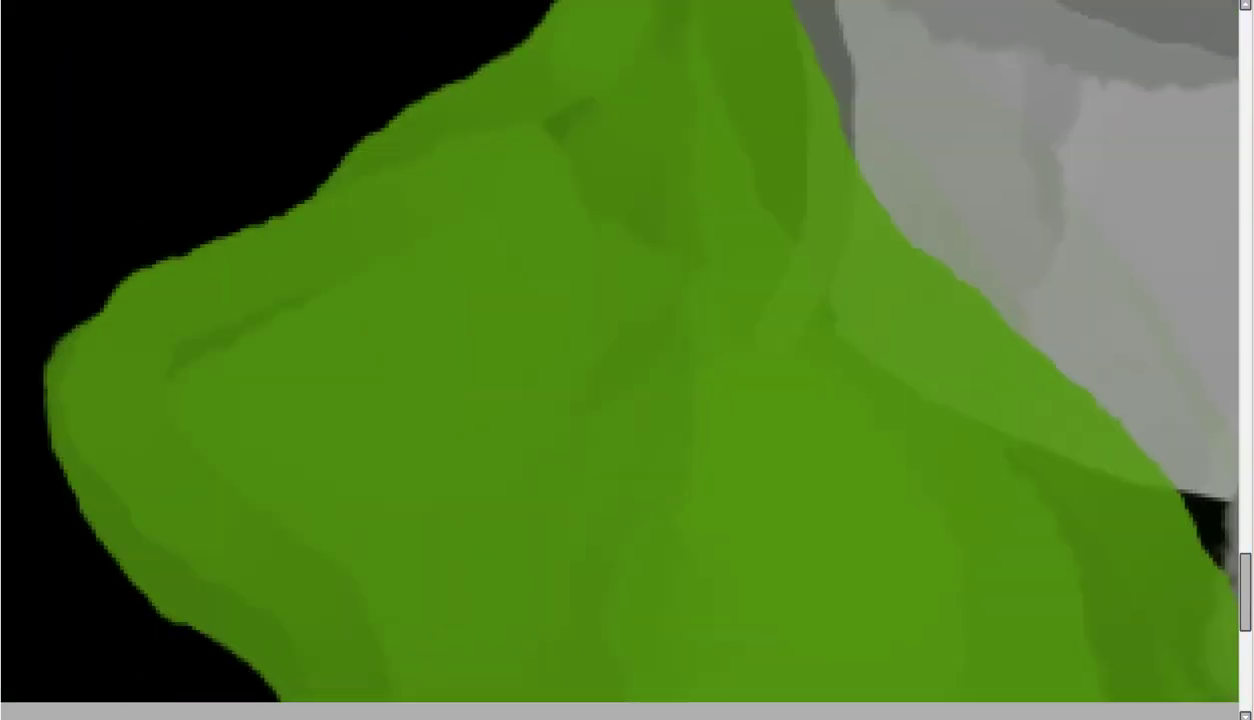
scroll(448, 356, down, 3)
scroll(448, 356, up, 4)
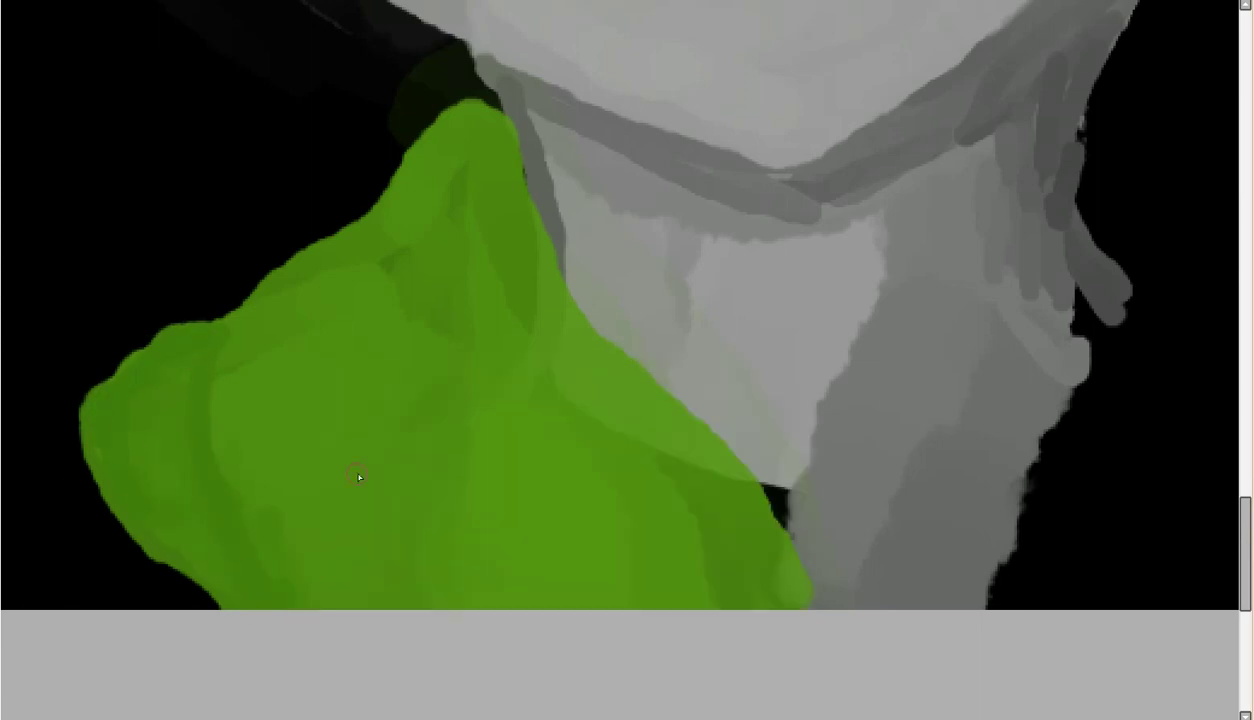
- Shade the green collar's inner edge beside the neck with a darker green fold
scroll(392, 393, down, 2)
scroll(408, 480, up, 3)
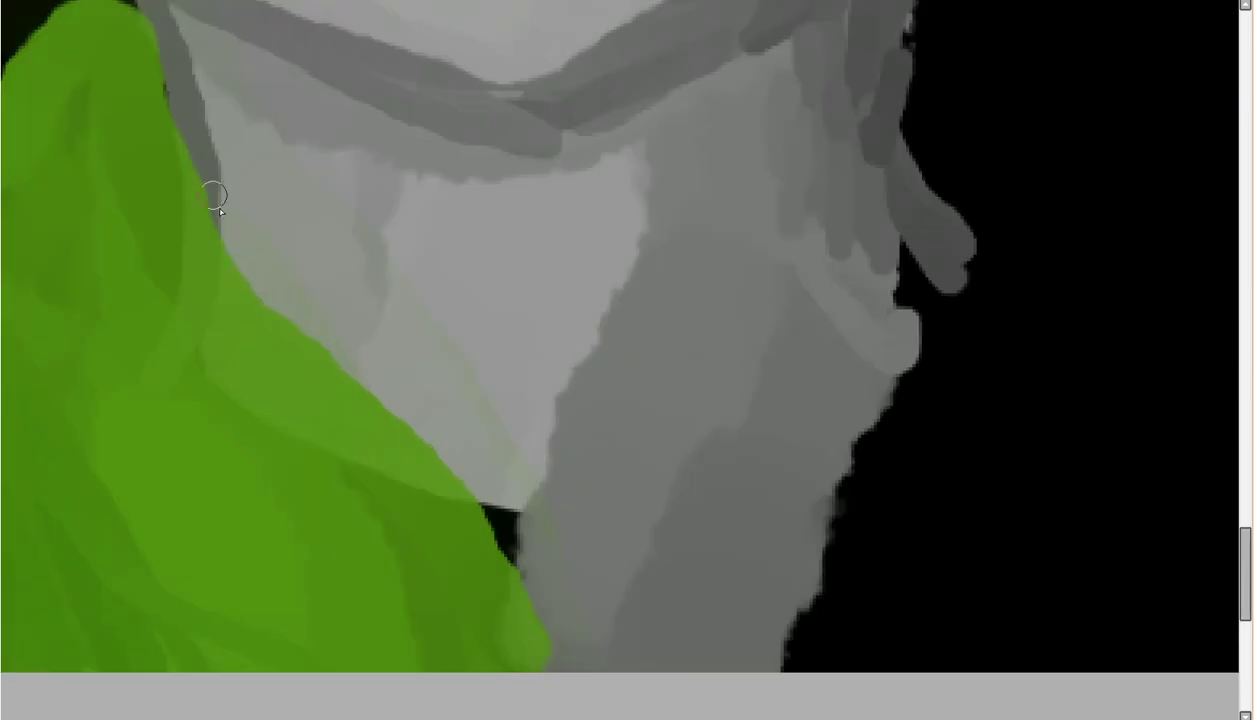
scroll(218, 347, down, 3)
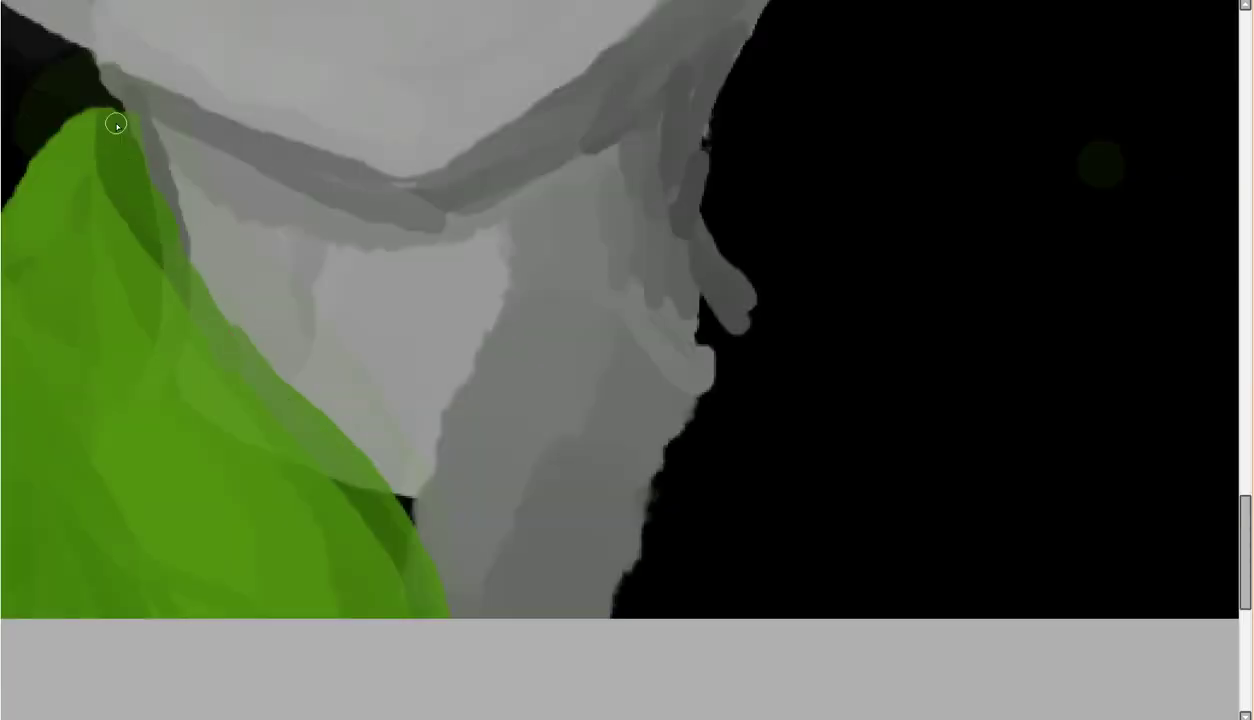
scroll(174, 236, down, 4)
scroll(174, 236, up, 5)
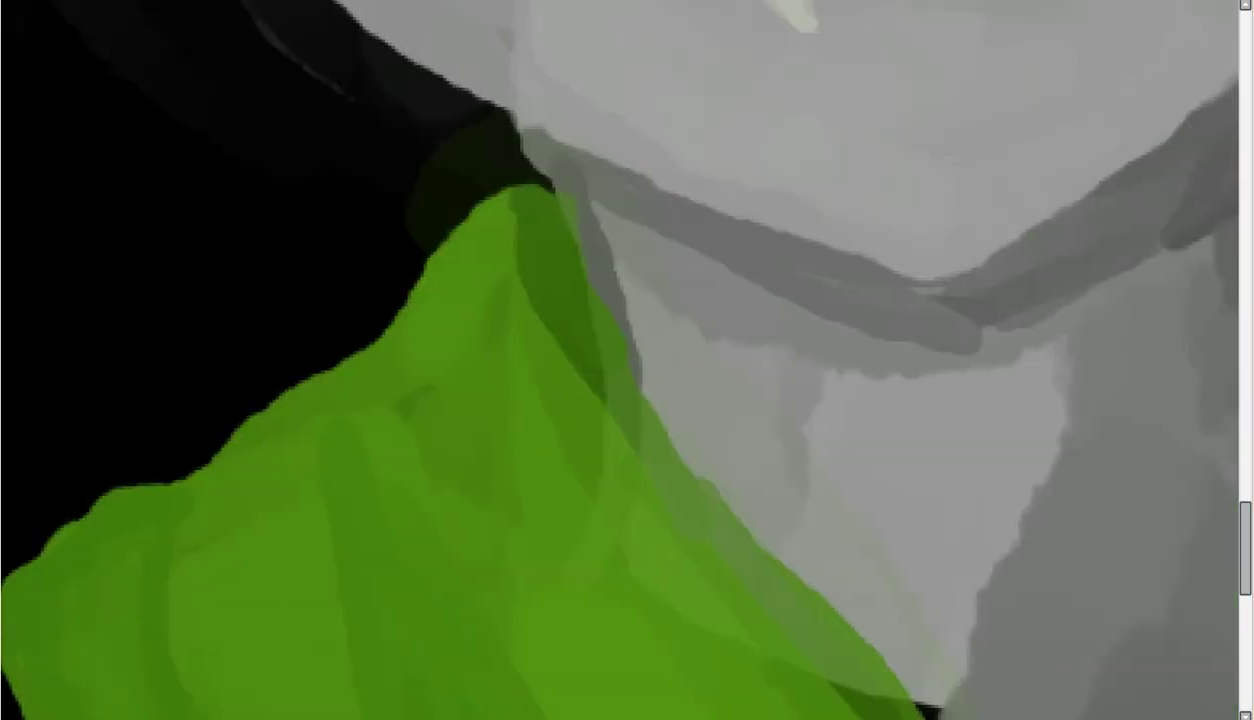
- Select the green collar's shape and shade its outer edge and tip with dark green
mouse_move(233, 445)
mouse_down()
mouse_move(510, 205)
mouse_move(420, 322)
mouse_move(434, 262)
mouse_move(405, 287)
mouse_up()
scroll(405, 287, down, 5)
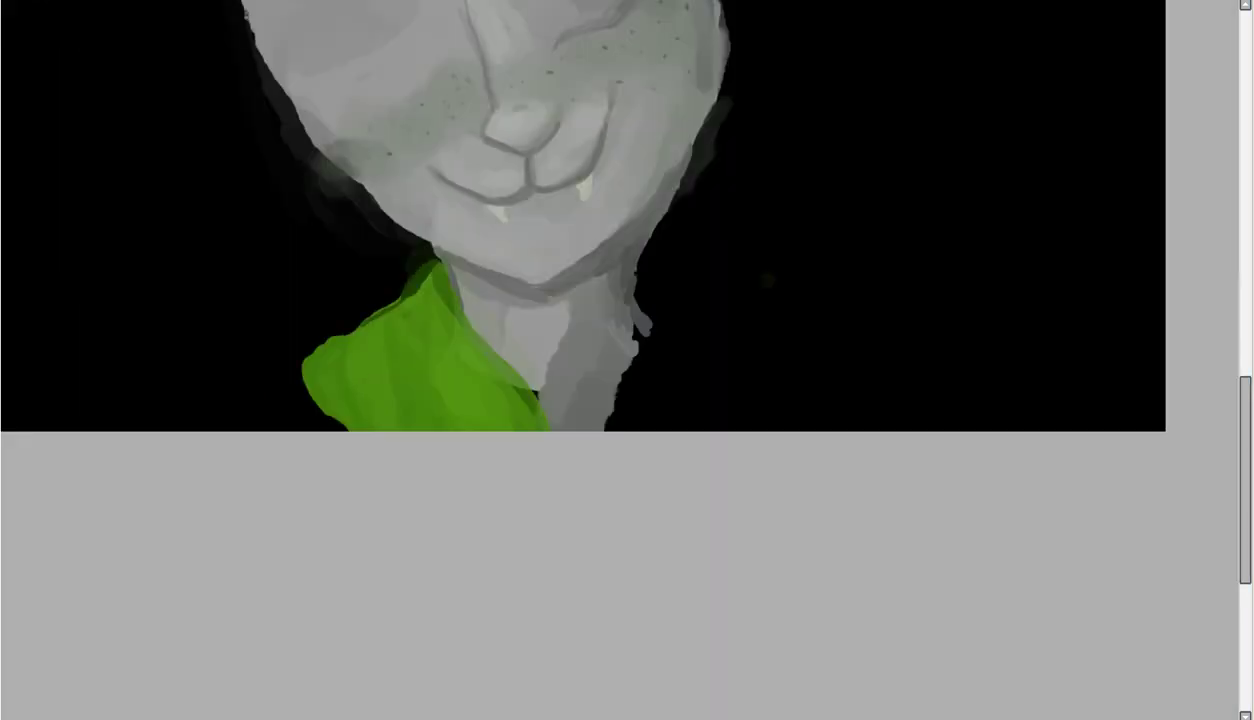
key(ctrl+z)
click(425, 379)
scroll(425, 379, up, 3)
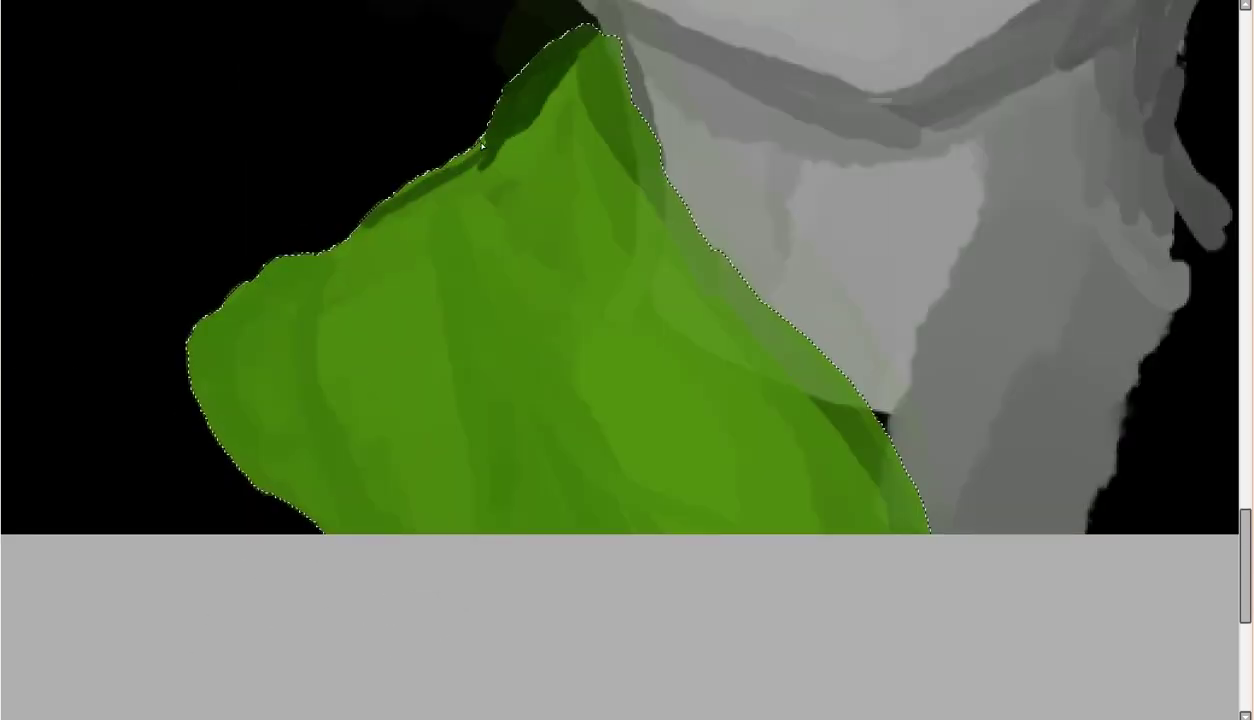
scroll(235, 385, up, 1)
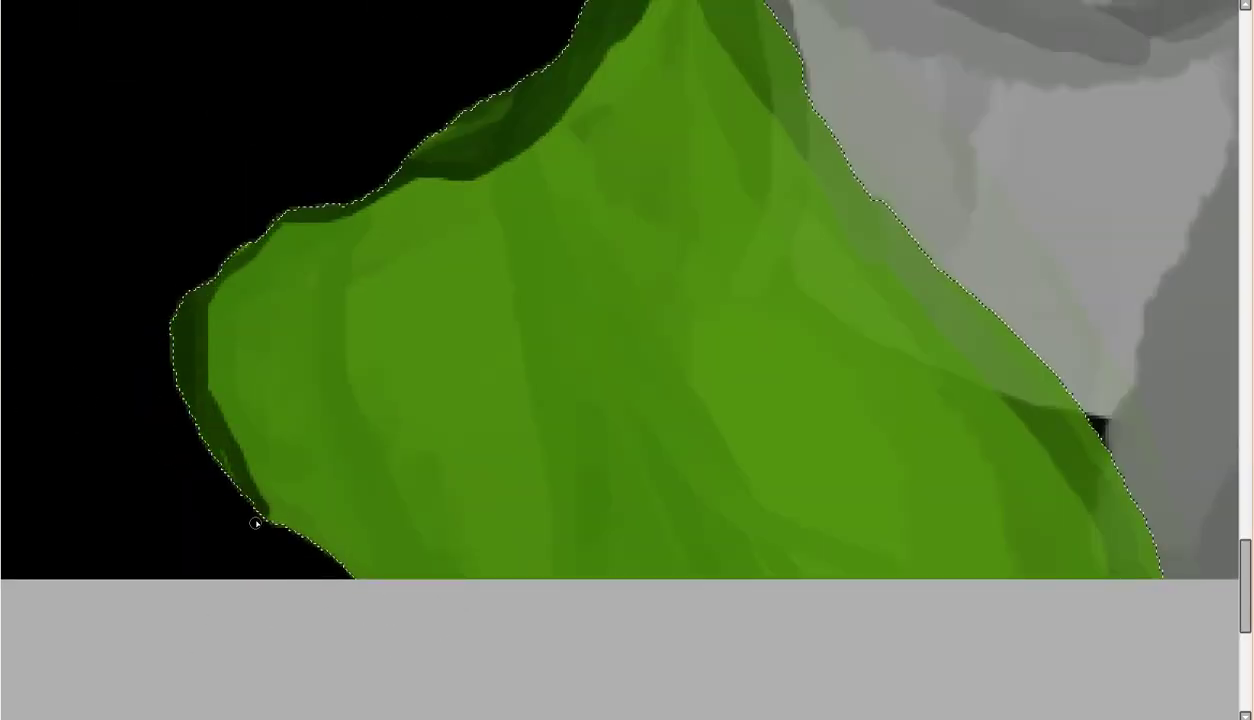
scroll(255, 523, down, 2)
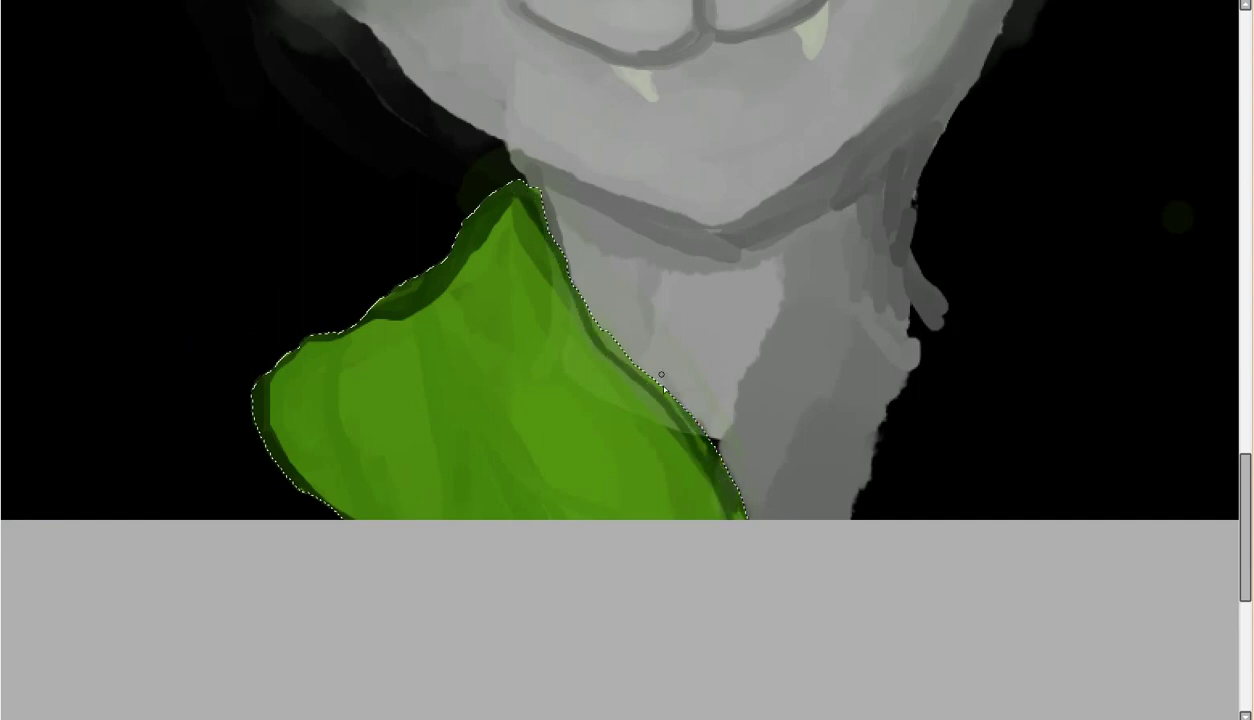
- Shade the collar's inner edge with dark green and blend the shadow softly onto the neck
scroll(546, 540, down, 1)
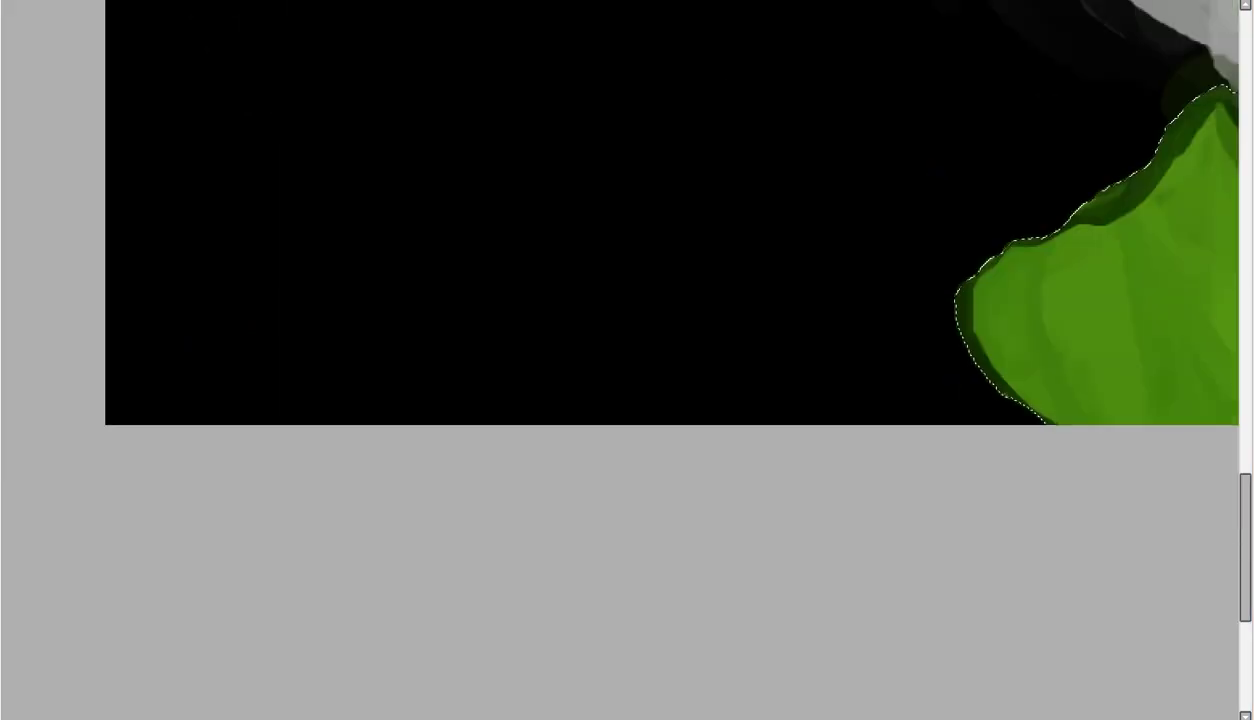
scroll(546, 540, up, 1)
mouse_move(732, 176)
mouse_down()
mouse_move(831, 339)
mouse_move(731, 190)
mouse_move(638, 118)
mouse_up()
scroll(638, 118, down, 1)
scroll(978, 616, up, 1)
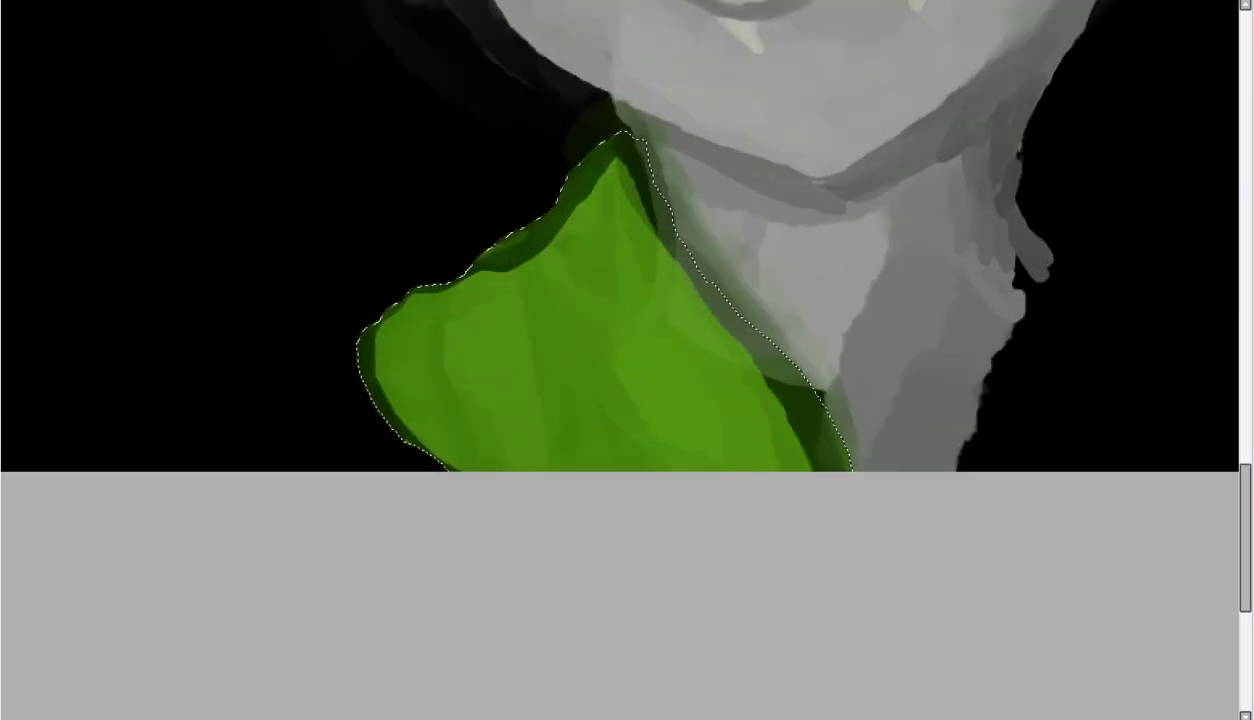
mouse_move(526, 341)
mouse_down()
mouse_move(470, 333)
mouse_move(309, 361)
mouse_up()
mouse_move(640, 160)
mouse_down()
mouse_move(728, 344)
mouse_move(801, 286)
mouse_move(760, 420)
mouse_up()
- Paint two thin dark green creases inside the collar that merge into a broad shadow at the canvas's lower edge
scroll(462, 344, up, 2)
mouse_move(800, 650)
mouse_down()
mouse_move(717, 420)
mouse_move(683, 414)
mouse_up()
drag(475, 250, 793, 607)
drag(705, 450, 785, 645)
drag(700, 425, 705, 555)
key(ctrl+z)
drag(695, 450, 722, 564)
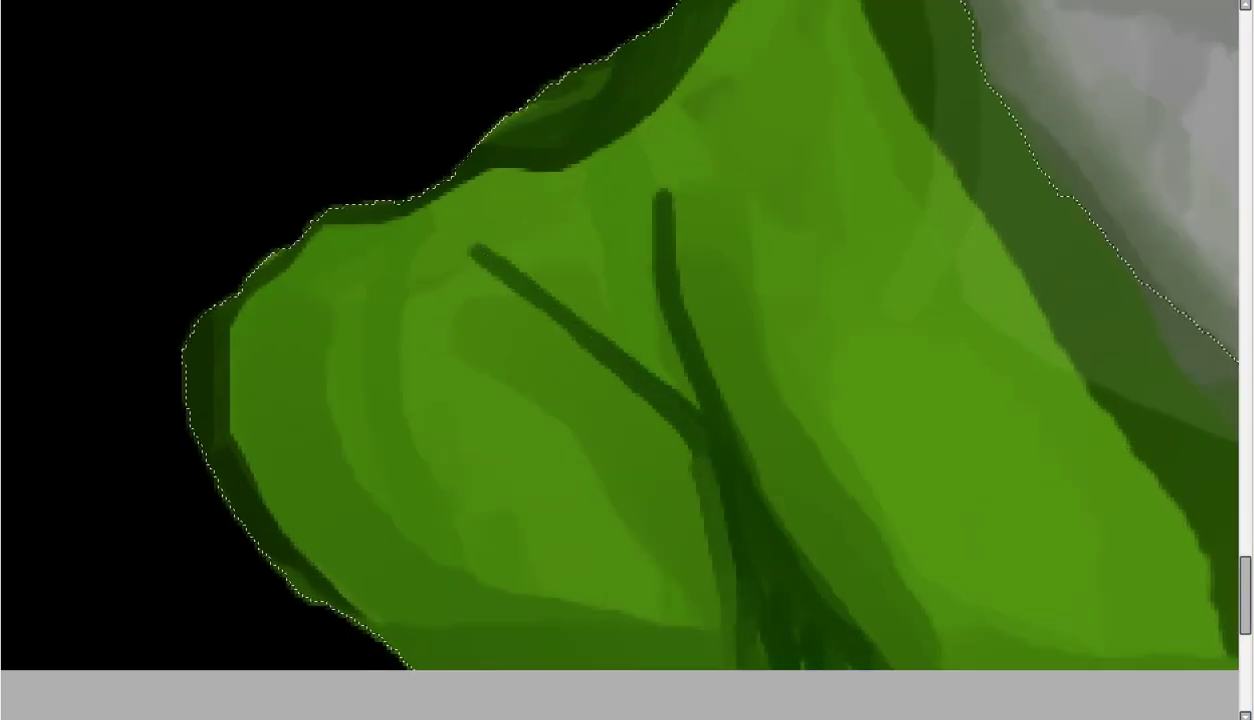
drag(646, 200, 692, 434)
- Place a mirrored copy of the shaded green collar on the right side of the neck
scroll(750, 640, down, 2)
scroll(750, 640, down, 2)
scroll(645, 621, up, 2)
scroll(645, 621, down, 2)
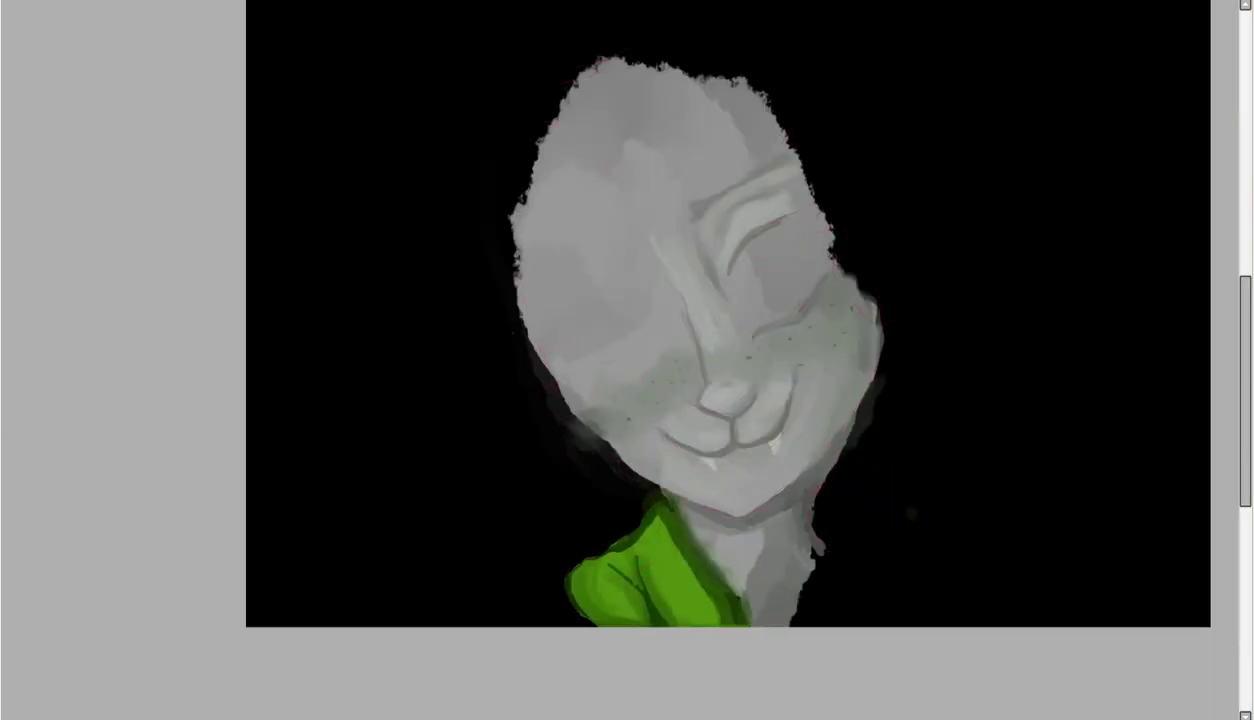
key(ctrl+t)
drag(817, 572, 855, 596)
key(Return)
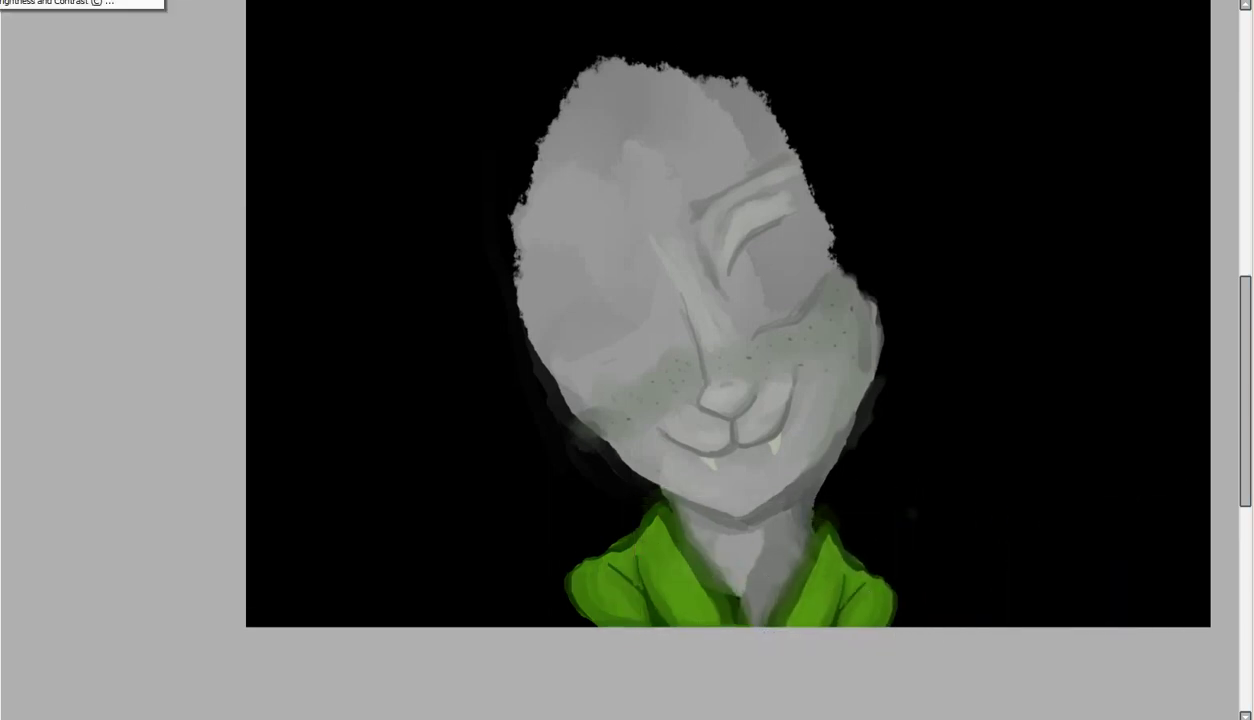
- Lower the colour saturation of the mirrored right collar to a muted grey-green
key(ctrl+u)
click(468, 285)
drag(500, 306, 490, 319)
click(537, 338)
scroll(681, 384, down, 1)
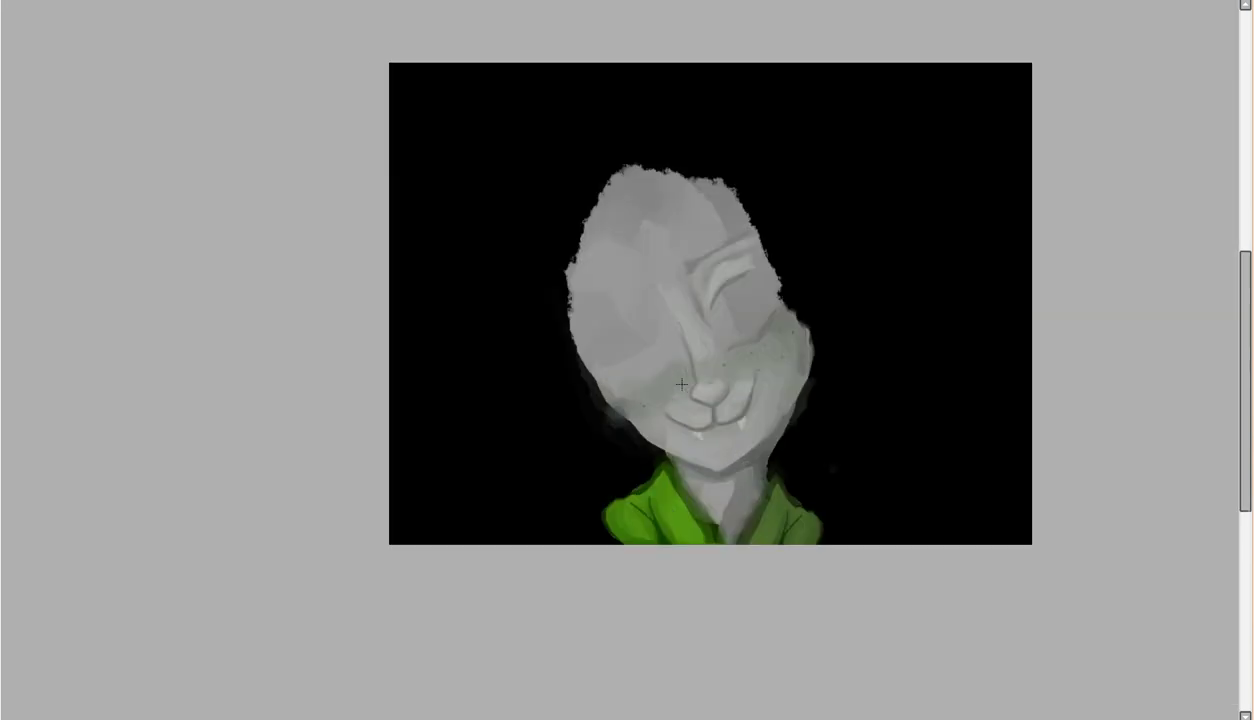
scroll(760, 450, up, 1)
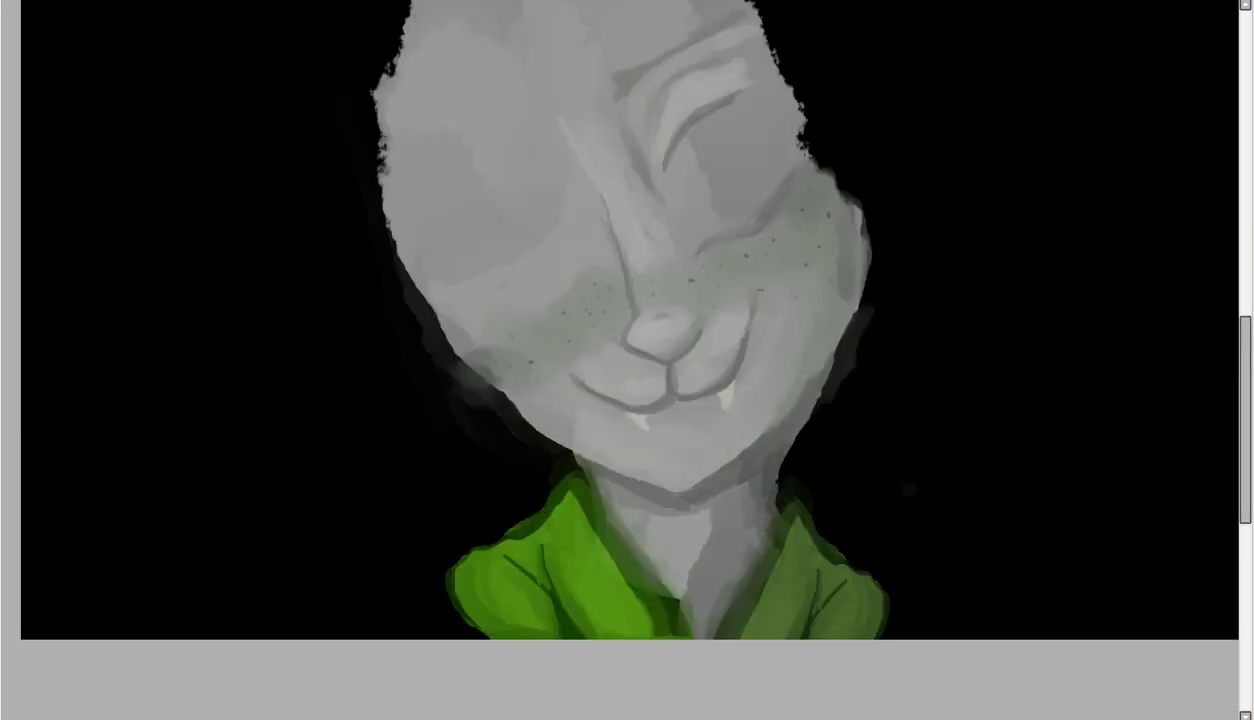
- Paint the right shoulder in muted green, following the red sketch line
mouse_move(500, 620)
mouse_down()
mouse_move(92, 666)
mouse_move(907, 661)
mouse_move(1072, 596)
mouse_move(1200, 600)
mouse_up()
scroll(523, 602, up, 2)
mouse_move(600, 620)
mouse_down()
mouse_move(523, 602)
mouse_move(280, 594)
mouse_move(60, 630)
mouse_up()
scroll(563, 666, down, 1)
scroll(1087, 509, up, 1)
mouse_move(70, 480)
mouse_down()
mouse_move(85, 515)
mouse_move(364, 346)
mouse_move(790, 295)
mouse_up()
scroll(434, 630, down, 1)
scroll(868, 621, up, 1)
drag(380, 70, 795, 147)
scroll(798, 146, right, 3)
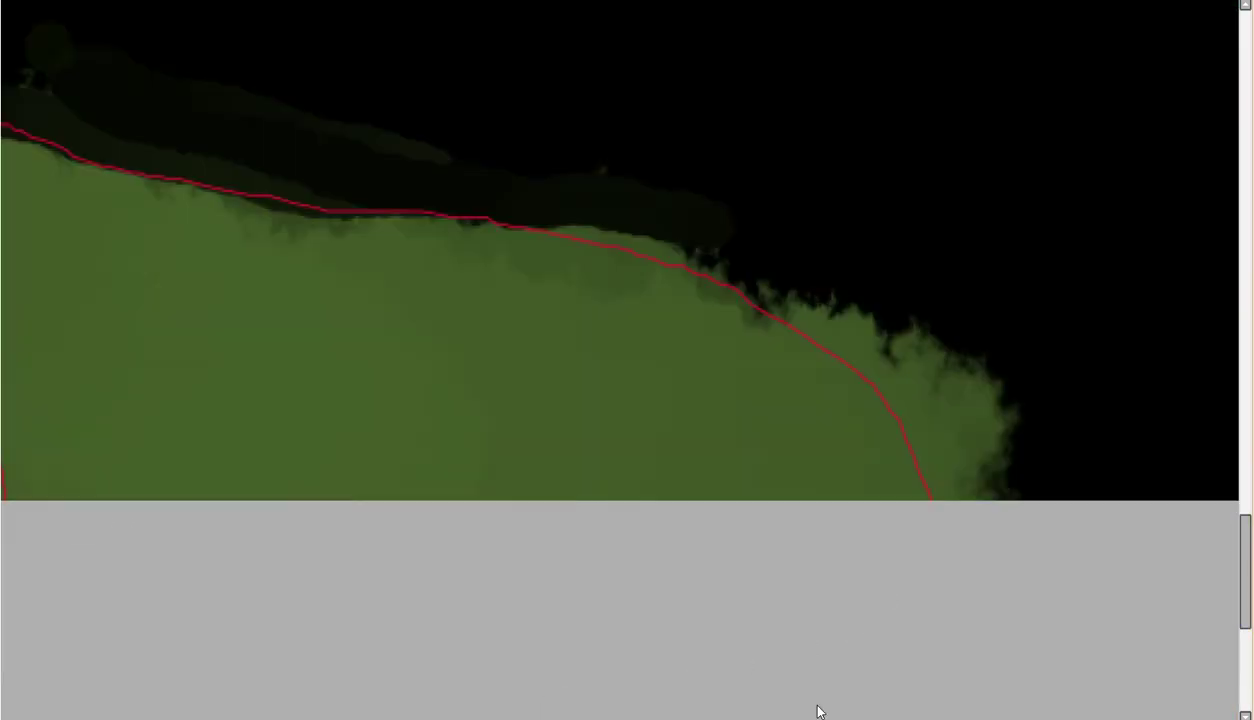
drag(960, 480, 865, 297)
- Block in the left shoulder with the same muted green beside the bright collar
scroll(865, 297, down, 3)
scroll(319, 176, down, 1)
scroll(319, 176, up, 4)
scroll(627, 400, down, 3)
scroll(627, 400, up, 1)
mouse_move(354, 411)
mouse_down()
mouse_move(728, 521)
mouse_move(521, 358)
mouse_move(773, 414)
mouse_move(232, 622)
mouse_up()
scroll(364, 482, down, 2)
drag(588, 498, 730, 520)
mouse_move(986, 474)
mouse_down()
mouse_move(725, 473)
mouse_move(252, 504)
mouse_move(675, 451)
mouse_up()
- Hide the red sketch and clean up the upper edges of both shoulders against the black background
scroll(675, 451, up, 4)
scroll(951, 386, right, 5)
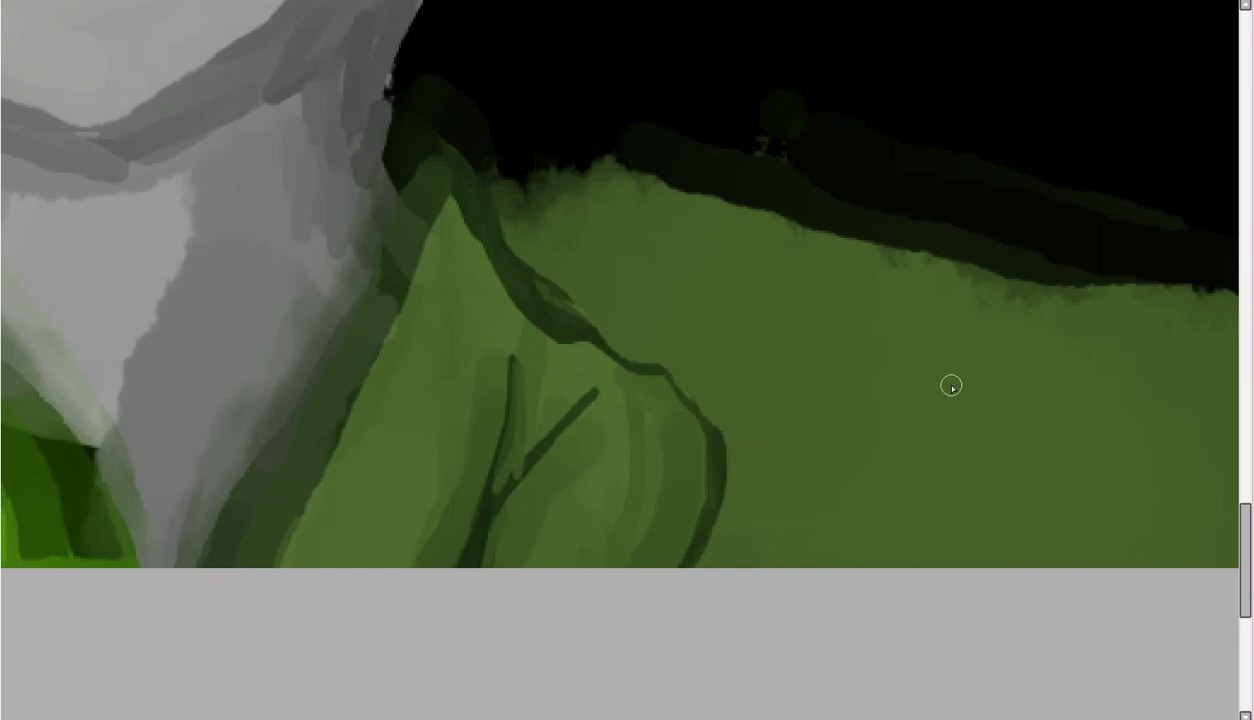
scroll(691, 238, down, 4)
scroll(691, 238, up, 5)
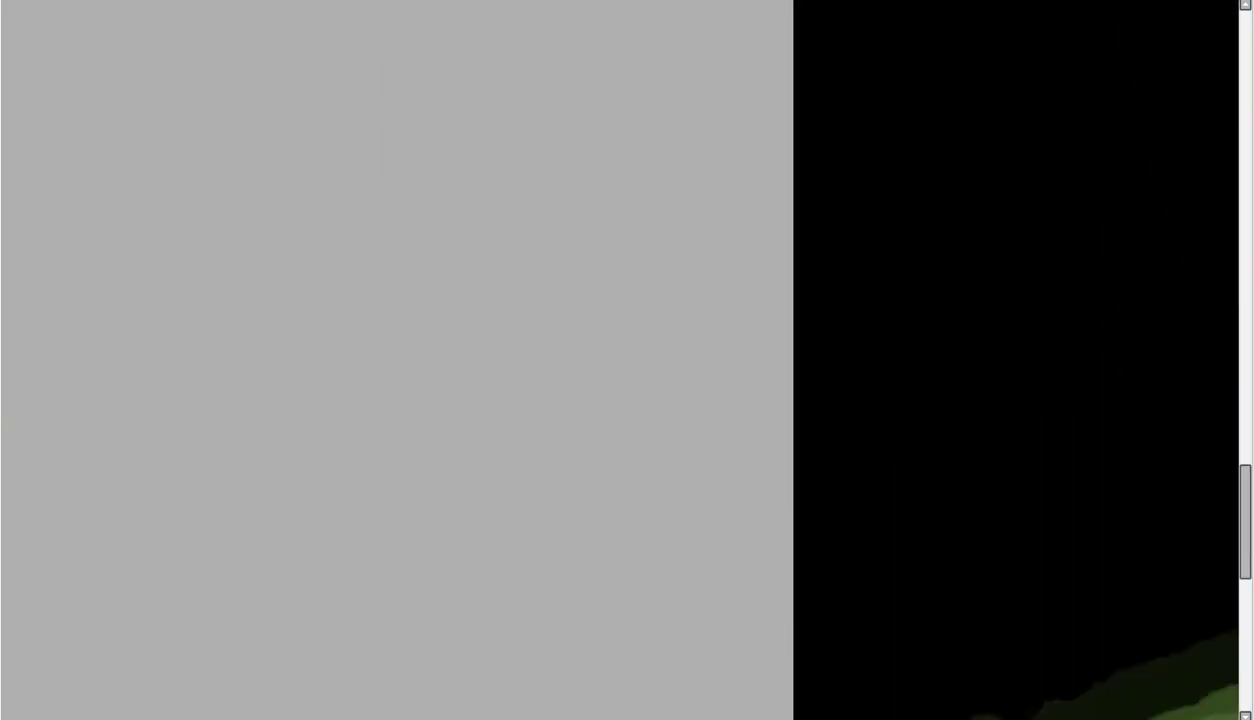
scroll(130, 428, down, 2)
scroll(645, 478, up, 2)
scroll(656, 544, right, 5)
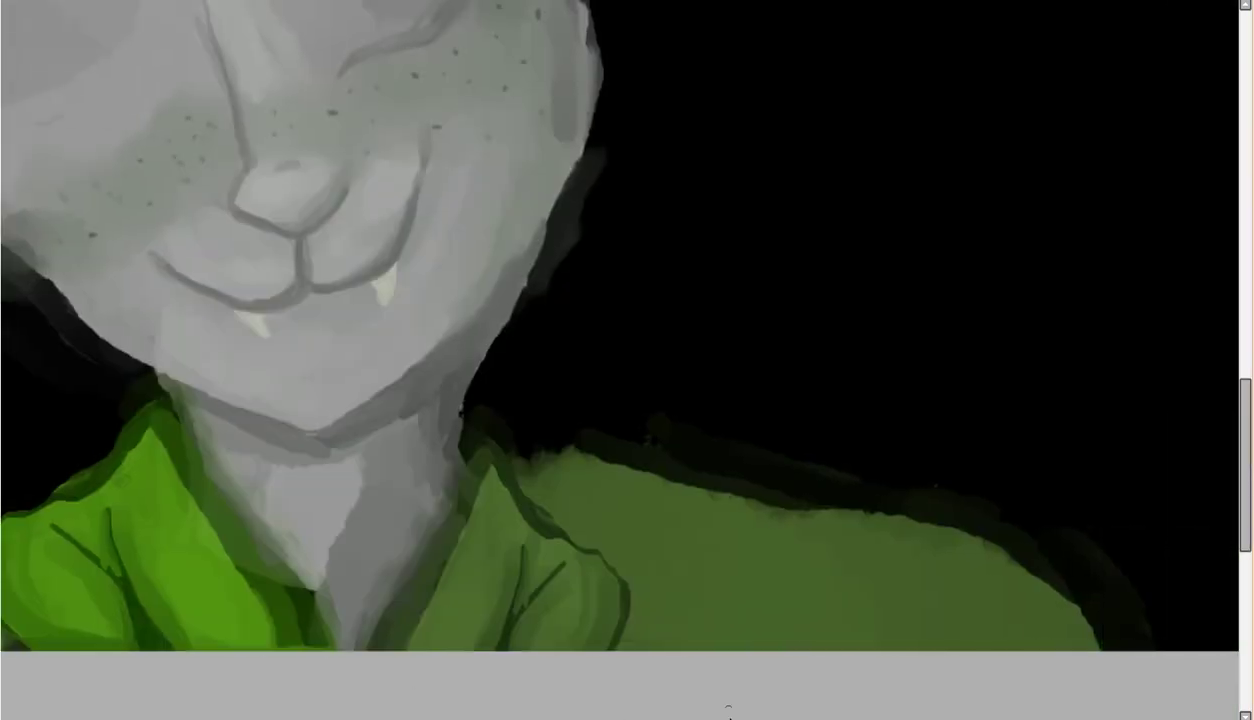
scroll(1209, 347, down, 2)
scroll(1209, 347, down, 3)
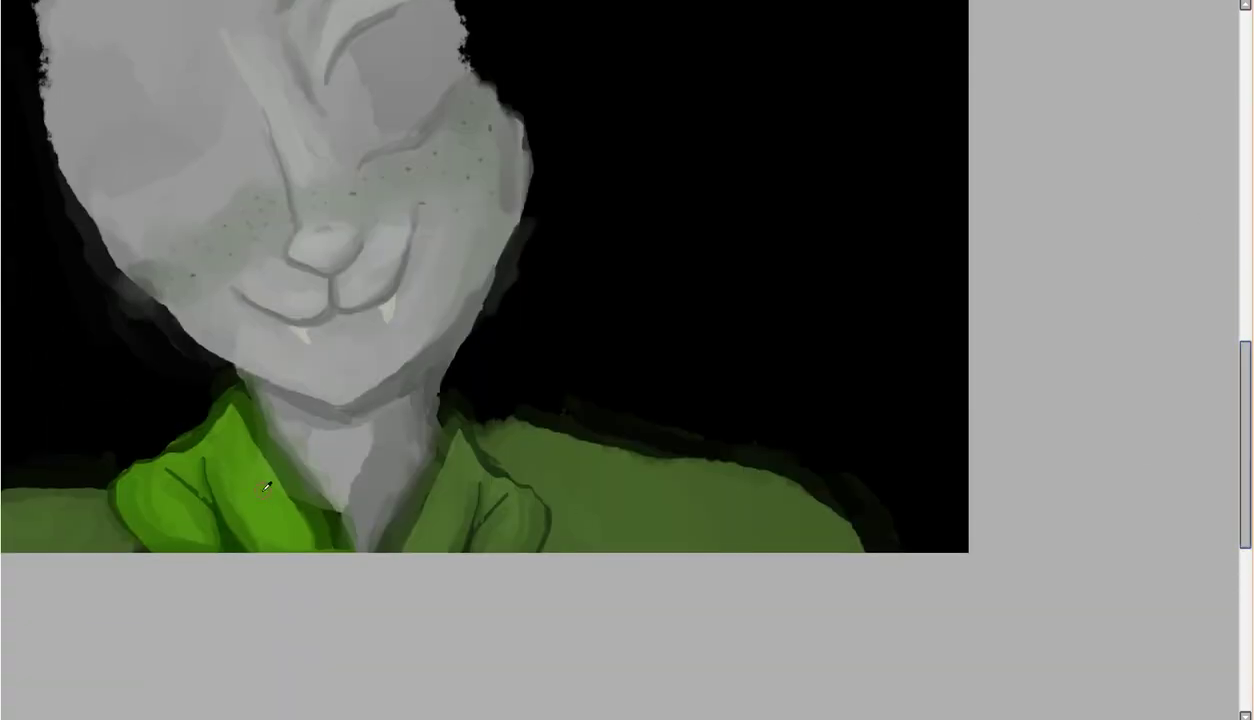
scroll(589, 716, left, 3)
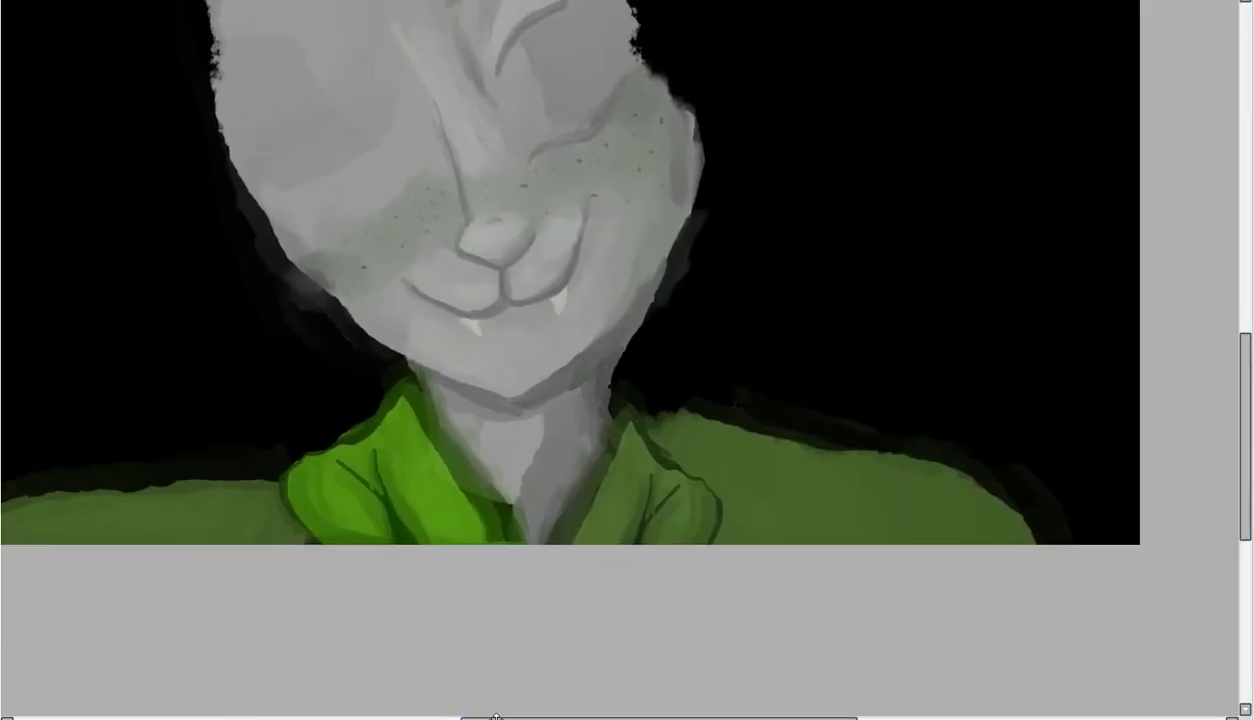
- Adjust the left shoulder's colour to a vivid green that matches the bright left collar
drag(197, 335, 447, 540)
scroll(620, 272, left, 6)
key(ctrl+u)
drag(501, 277, 530, 277)
click(535, 328)
key(ctrl+d)
- Paint soft darker green folds and lighter green streaks across the left shoulder
scroll(398, 484, up, 3)
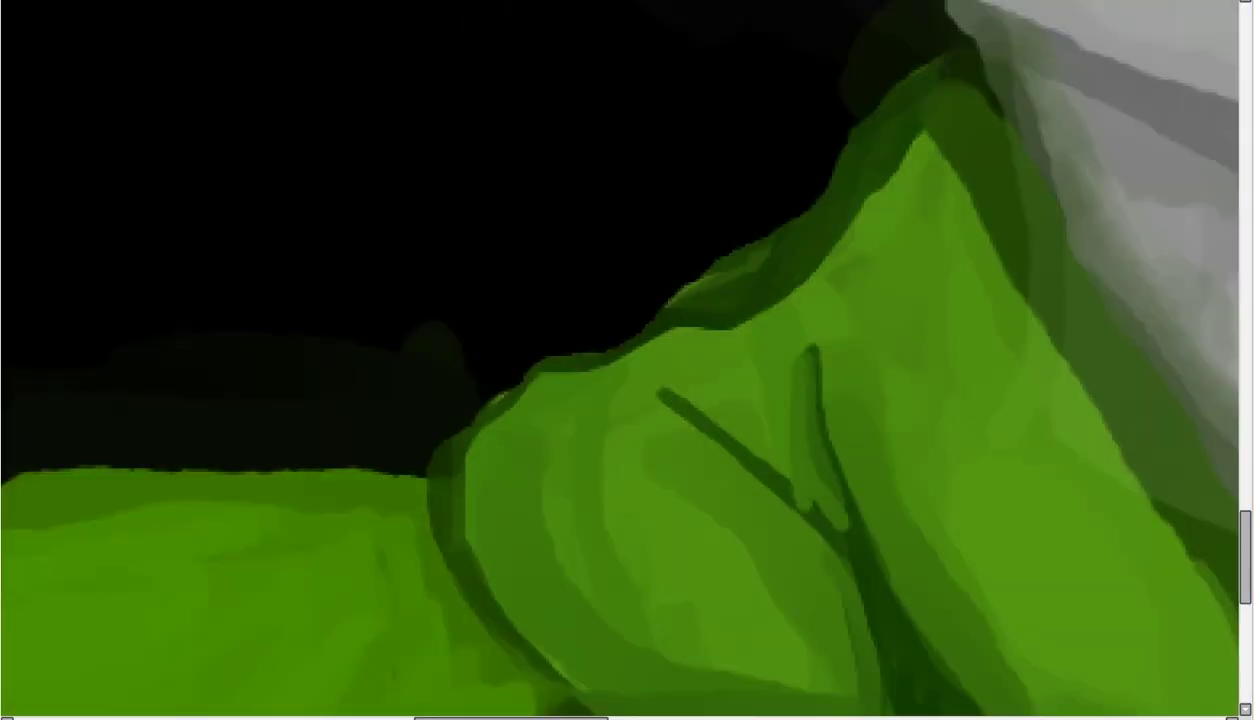
scroll(358, 504, down, 5)
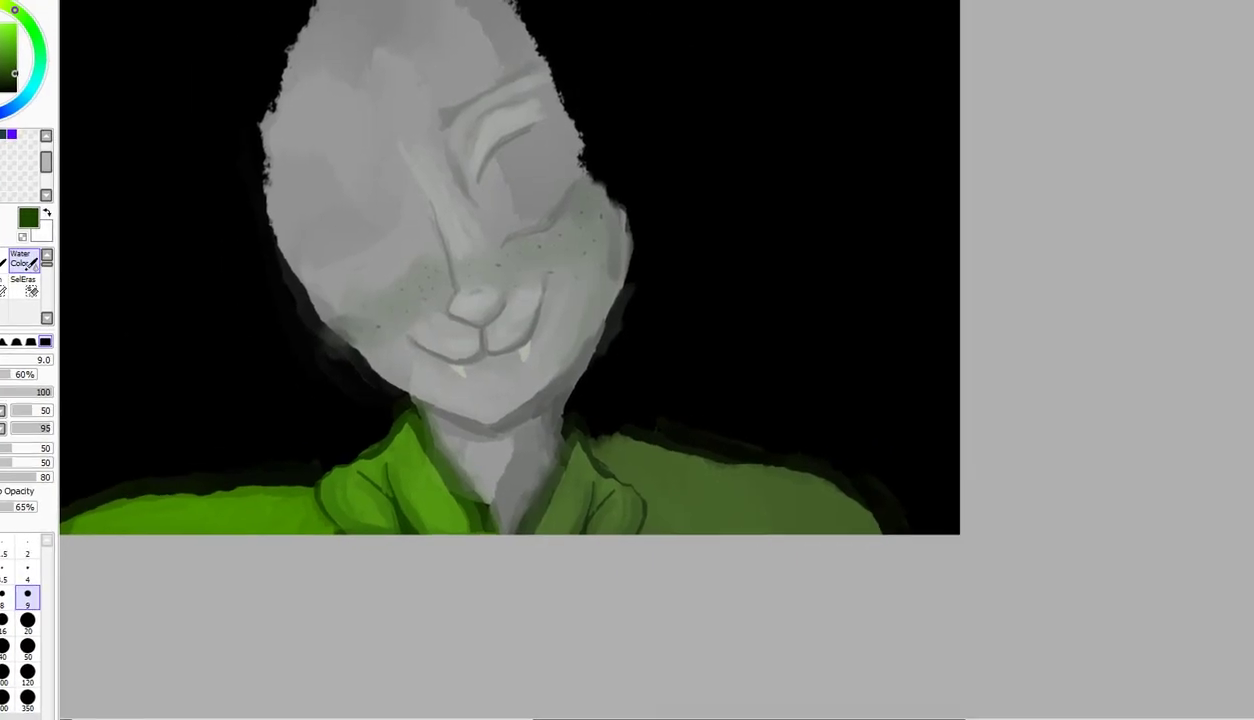
scroll(385, 471, up, 3)
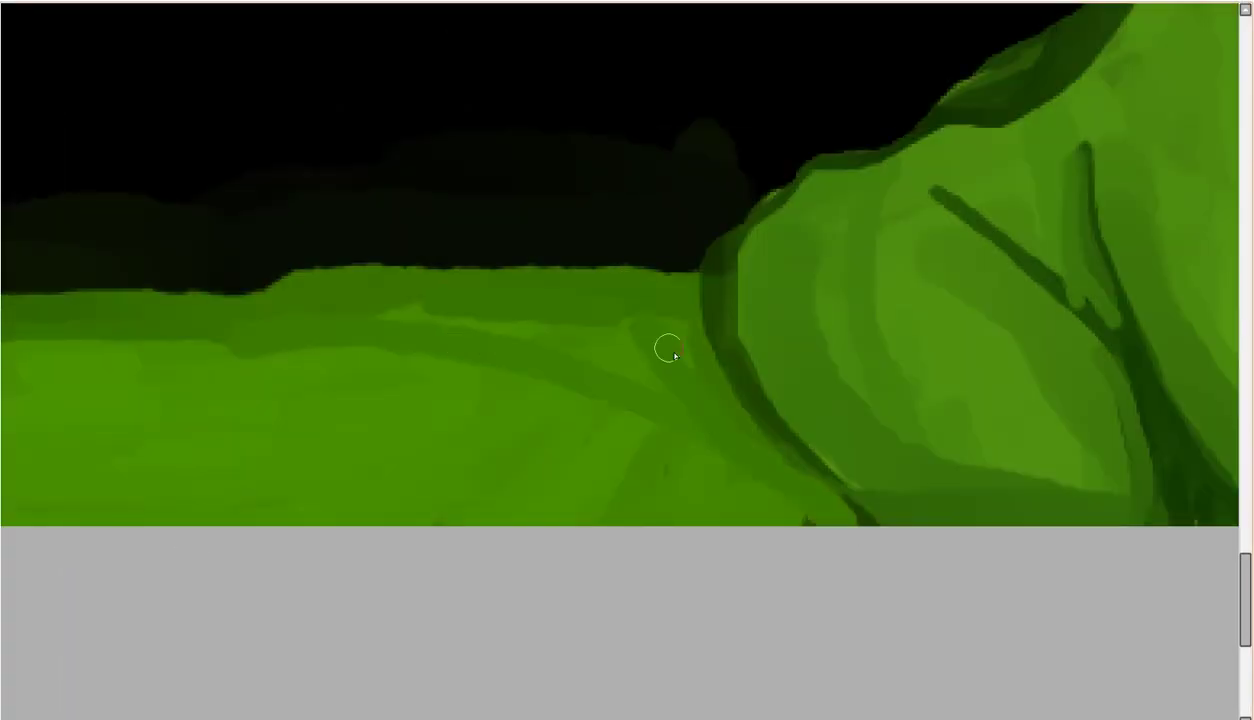
drag(238, 490, 400, 297)
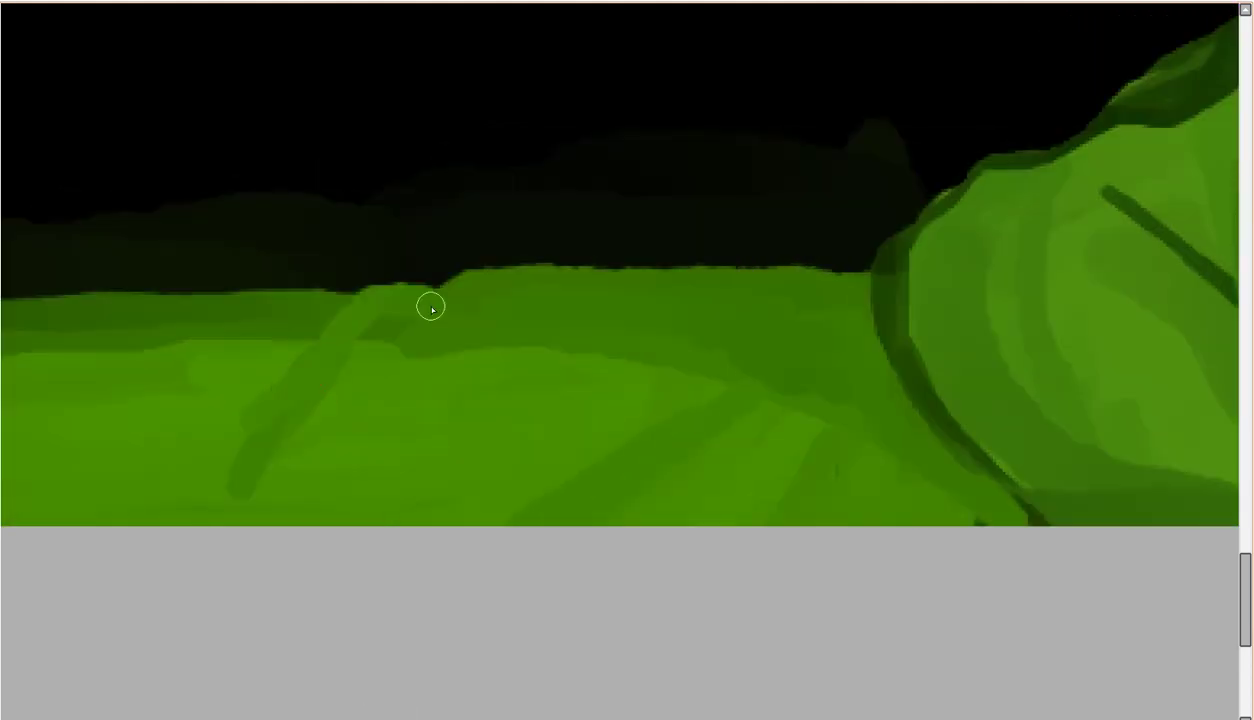
drag(260, 292, 76, 510)
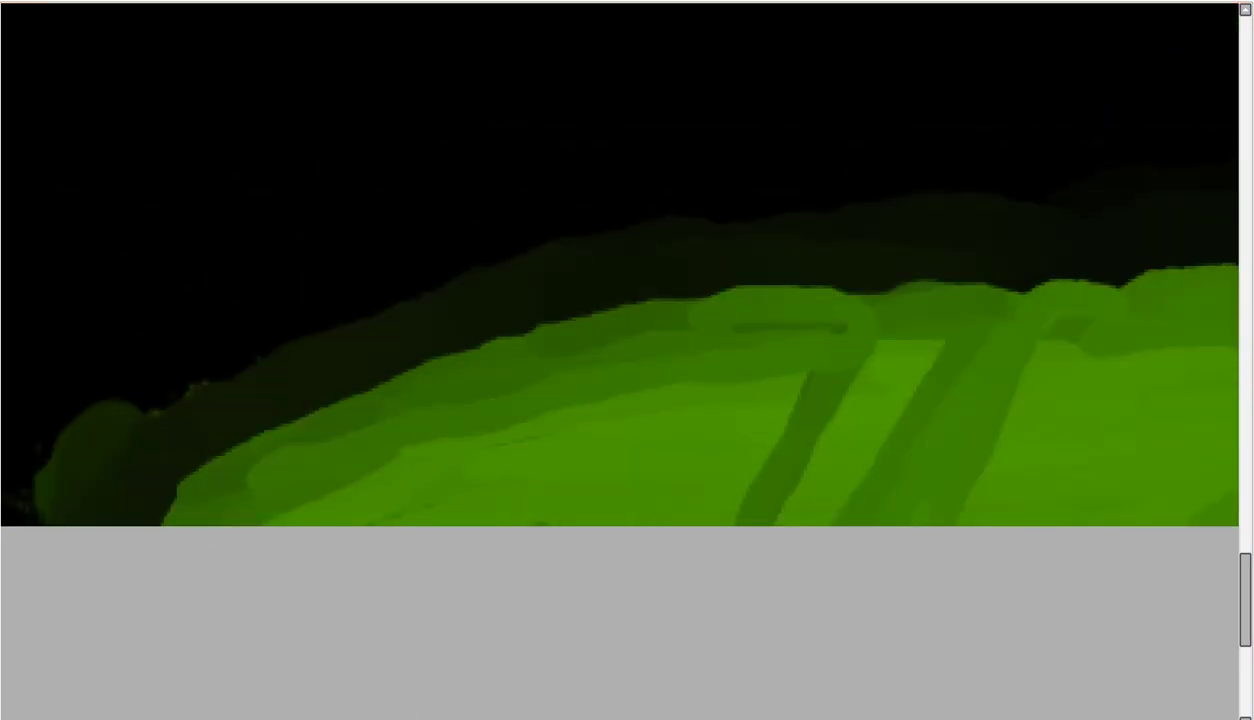
drag(766, 432, 786, 368)
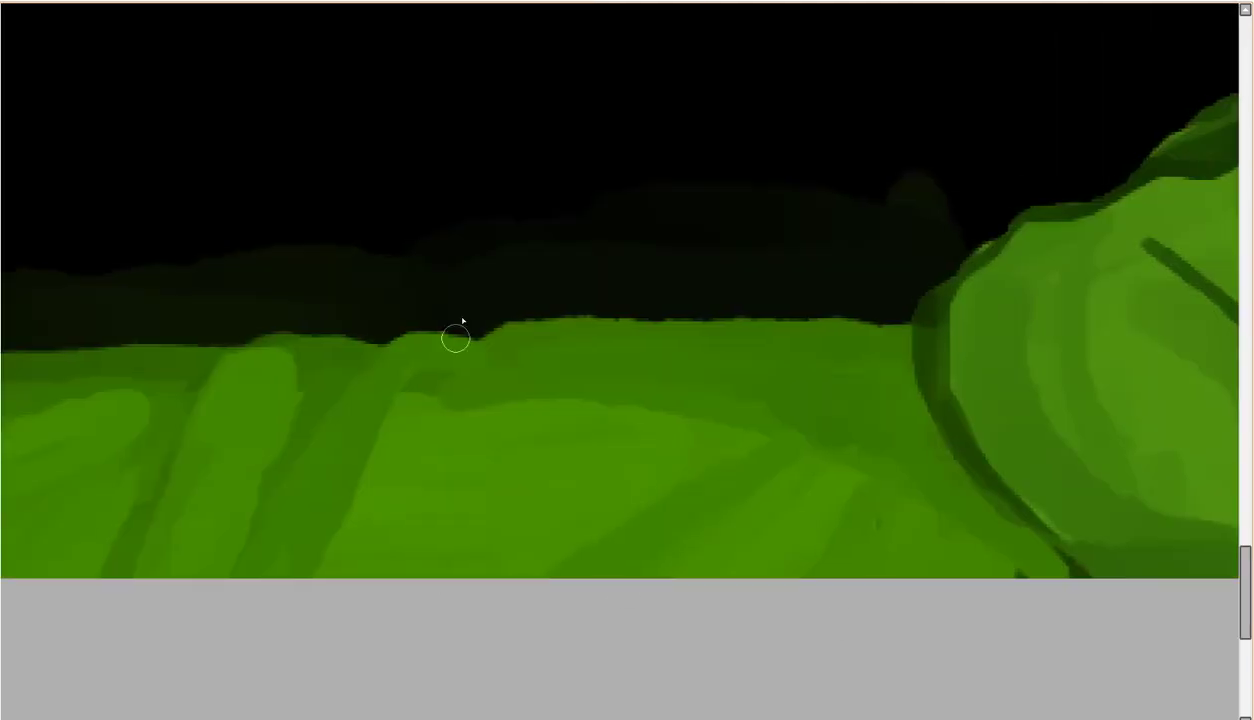
drag(457, 335, 428, 479)
drag(470, 365, 411, 420)
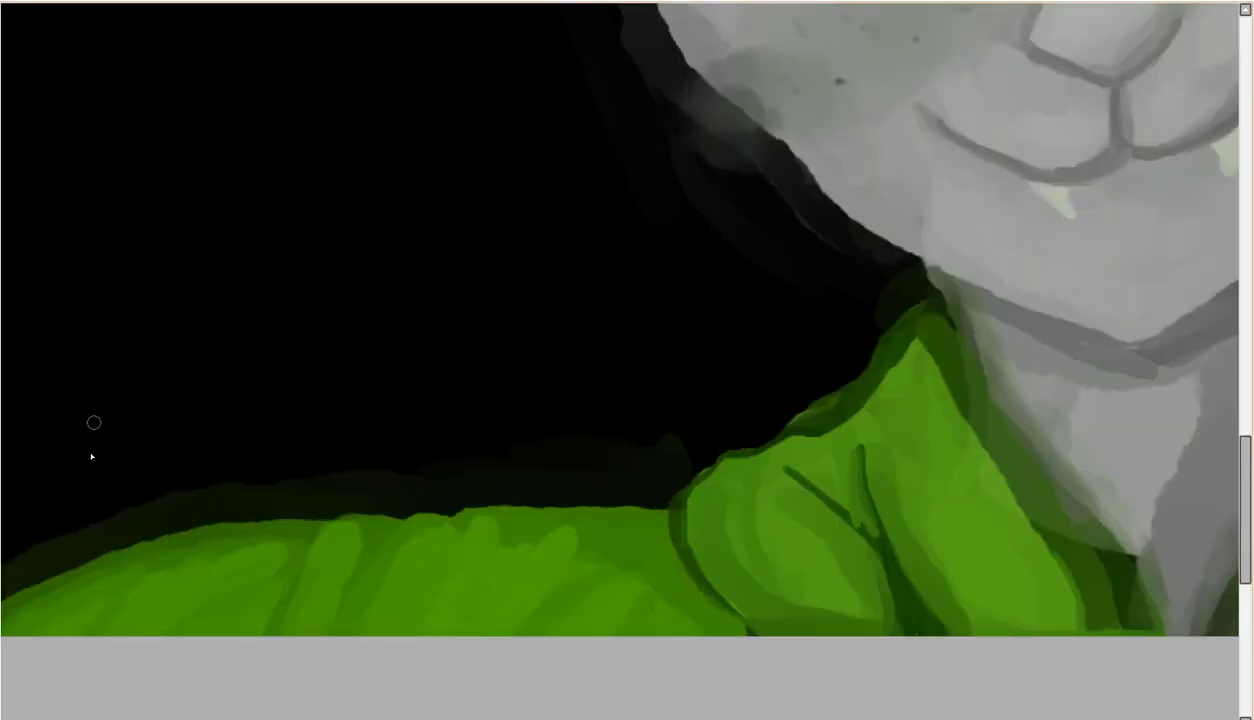
- Darken the left shoulder's upper edge, its border with the collar and its diagonal folds with deep green
mouse_move(641, 529)
mouse_down()
mouse_move(661, 515)
mouse_move(347, 557)
mouse_move(428, 515)
mouse_move(485, 510)
mouse_up()
scroll(485, 510, up, 2)
drag(356, 527, 310, 680)
drag(545, 440, 440, 680)
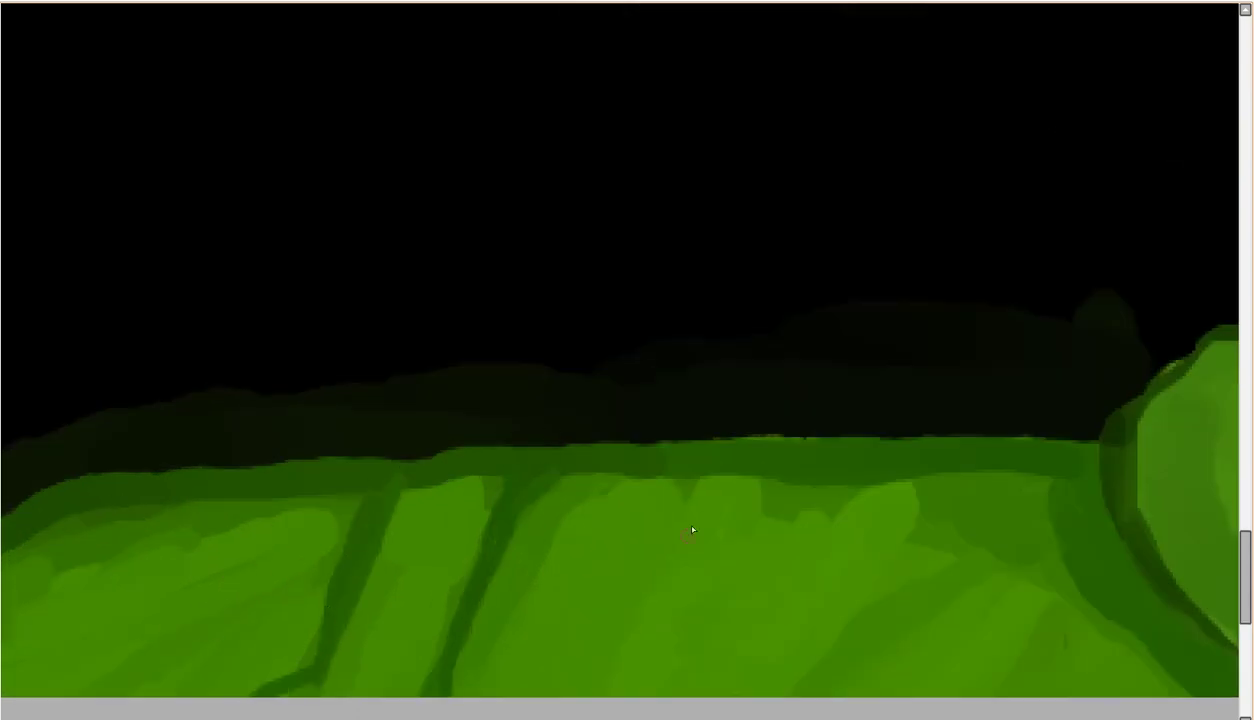
scroll(453, 622, down, 2)
scroll(543, 621, down, 2)
scroll(760, 500, up, 3)
- Shade the right shoulder's upper edge with a darker green band
mouse_move(752, 500)
mouse_down()
mouse_move(854, 512)
mouse_move(854, 497)
mouse_up()
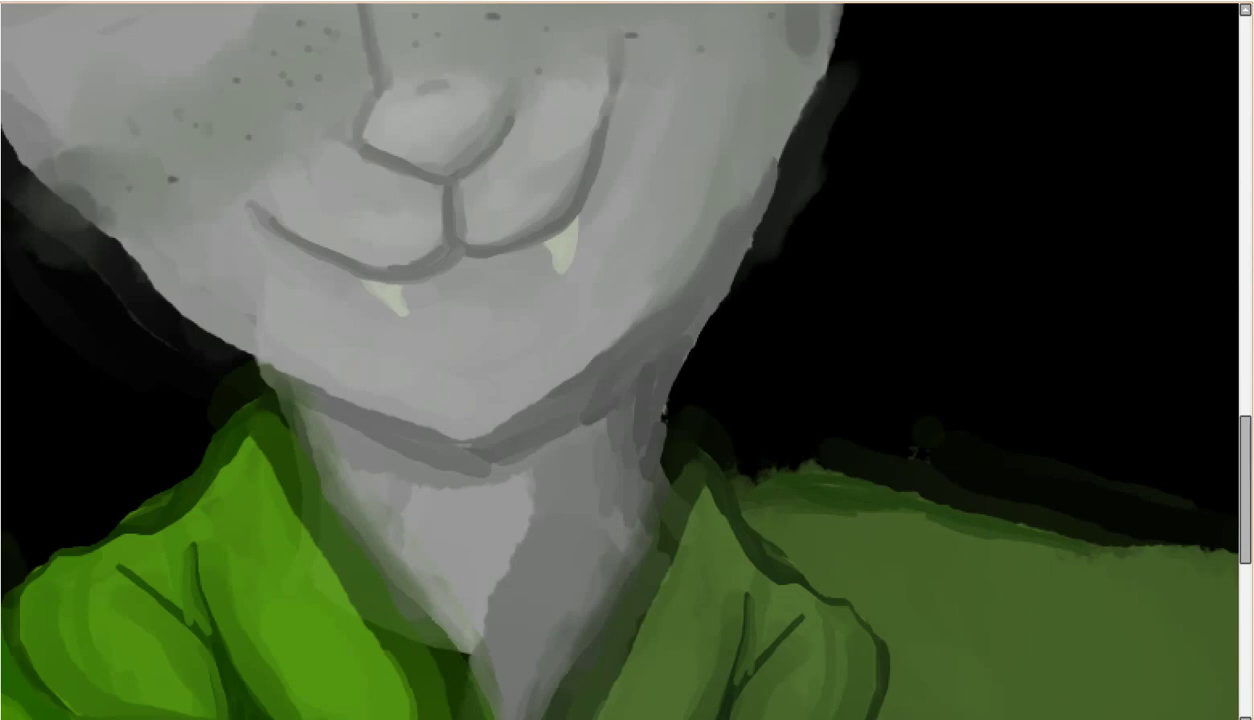
scroll(627, 360, right, 5)
scroll(952, 599, down, 2)
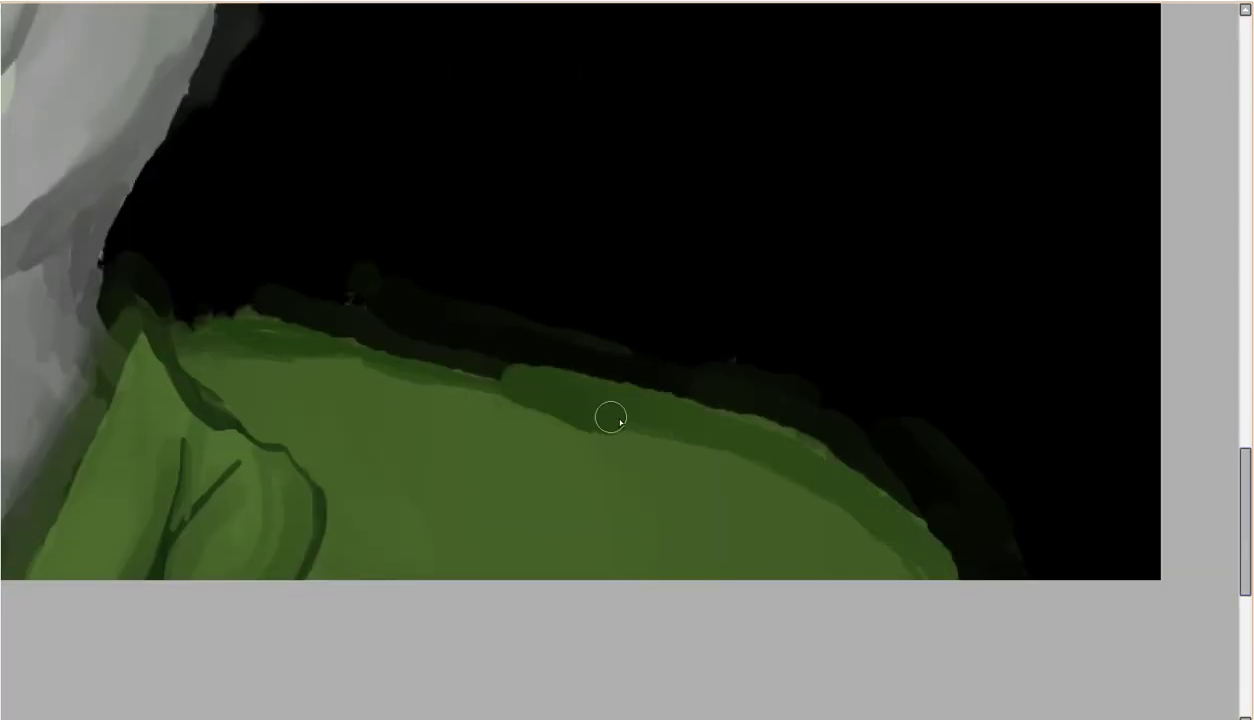
mouse_move(238, 311)
mouse_down()
mouse_move(932, 574)
mouse_move(870, 510)
mouse_move(616, 414)
mouse_move(798, 442)
mouse_move(683, 409)
mouse_up()
scroll(389, 538, left, 1)
mouse_move(389, 538)
mouse_down()
mouse_move(340, 445)
mouse_move(253, 349)
mouse_move(524, 400)
mouse_move(496, 483)
mouse_move(423, 580)
mouse_move(502, 504)
mouse_move(560, 508)
mouse_move(590, 490)
mouse_up()
- Paint dark green folds fanning across the right shoulder and broaden the ones nearest the collar
mouse_move(575, 420)
mouse_down()
mouse_move(893, 493)
mouse_move(795, 537)
mouse_up()
drag(385, 340, 407, 468)
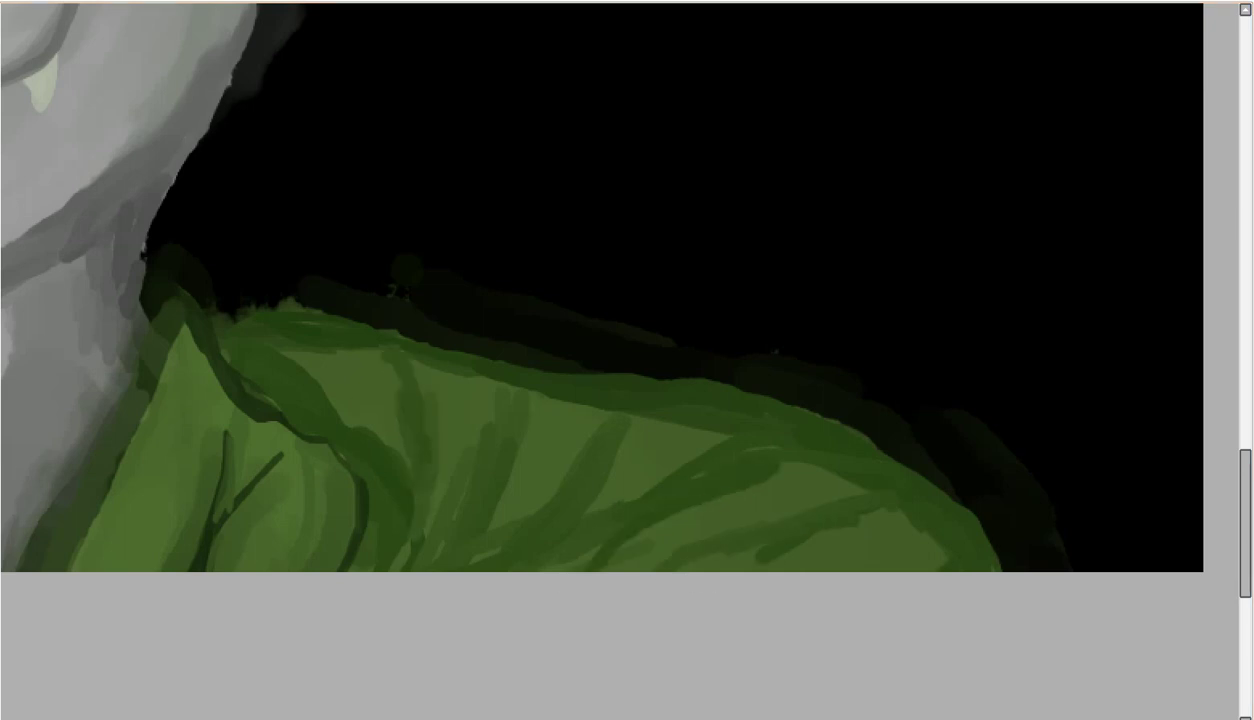
drag(486, 411, 485, 561)
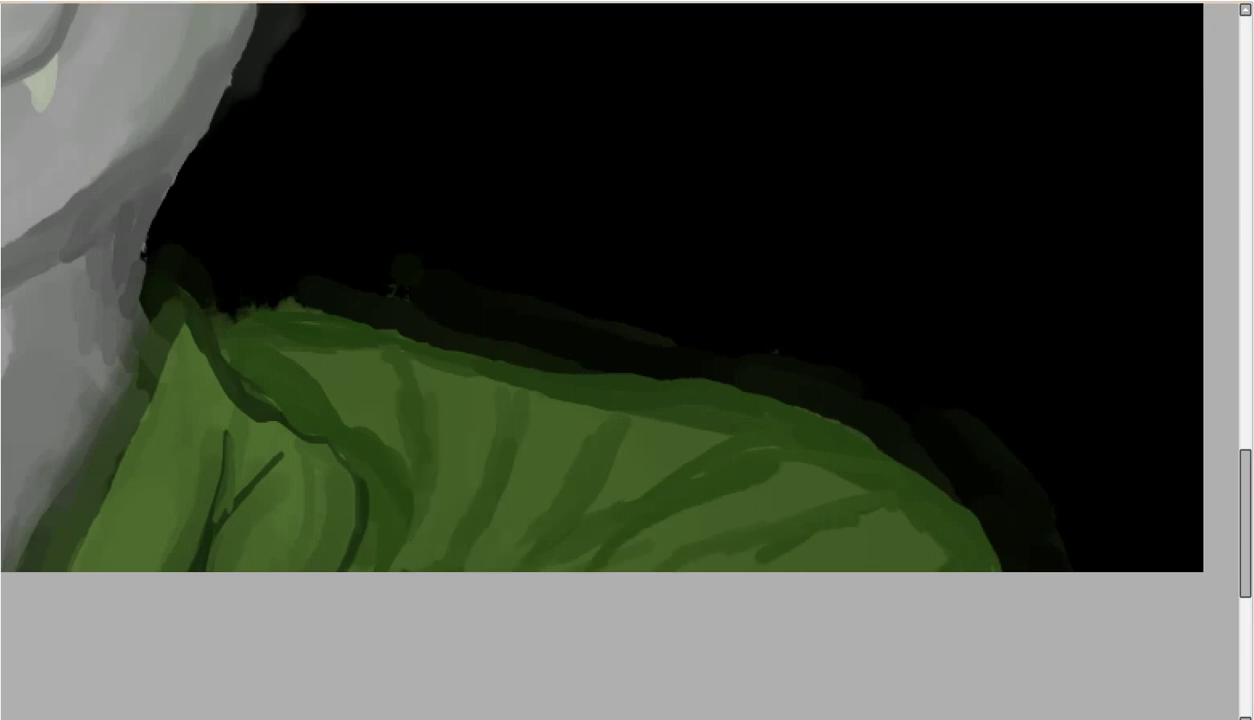
drag(445, 518, 406, 356)
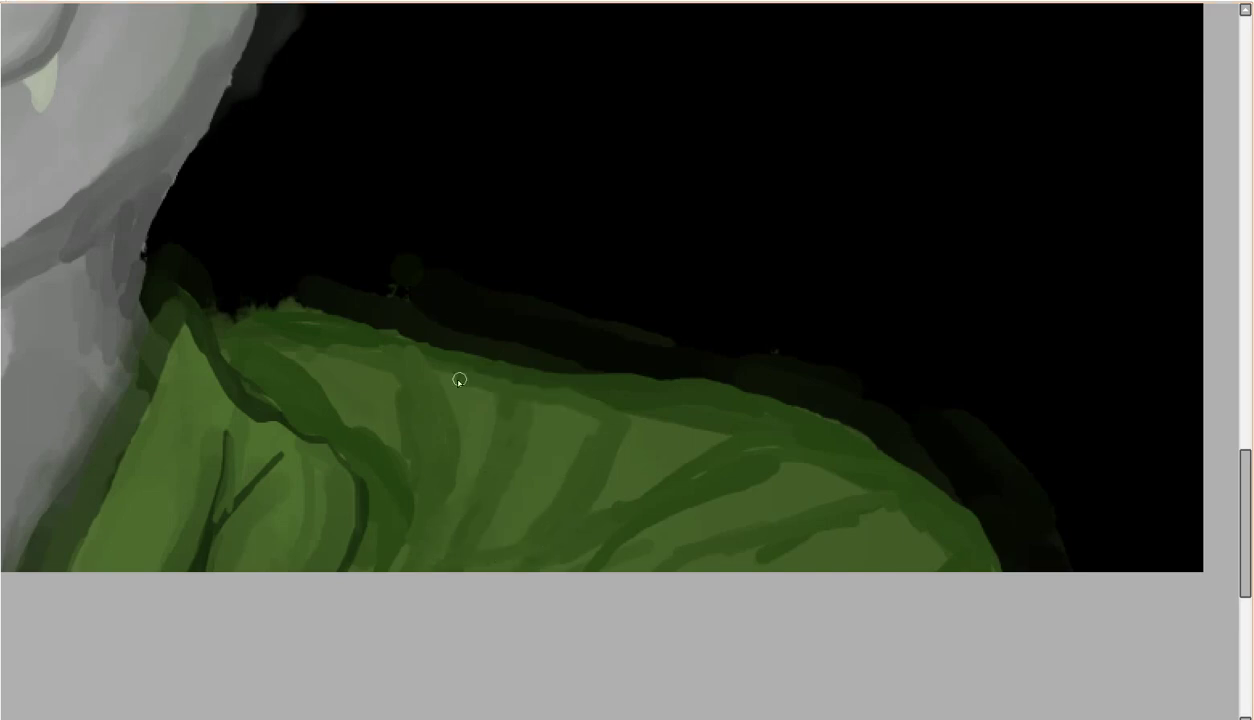
scroll(630, 420, down, 5)
scroll(630, 420, up, 5)
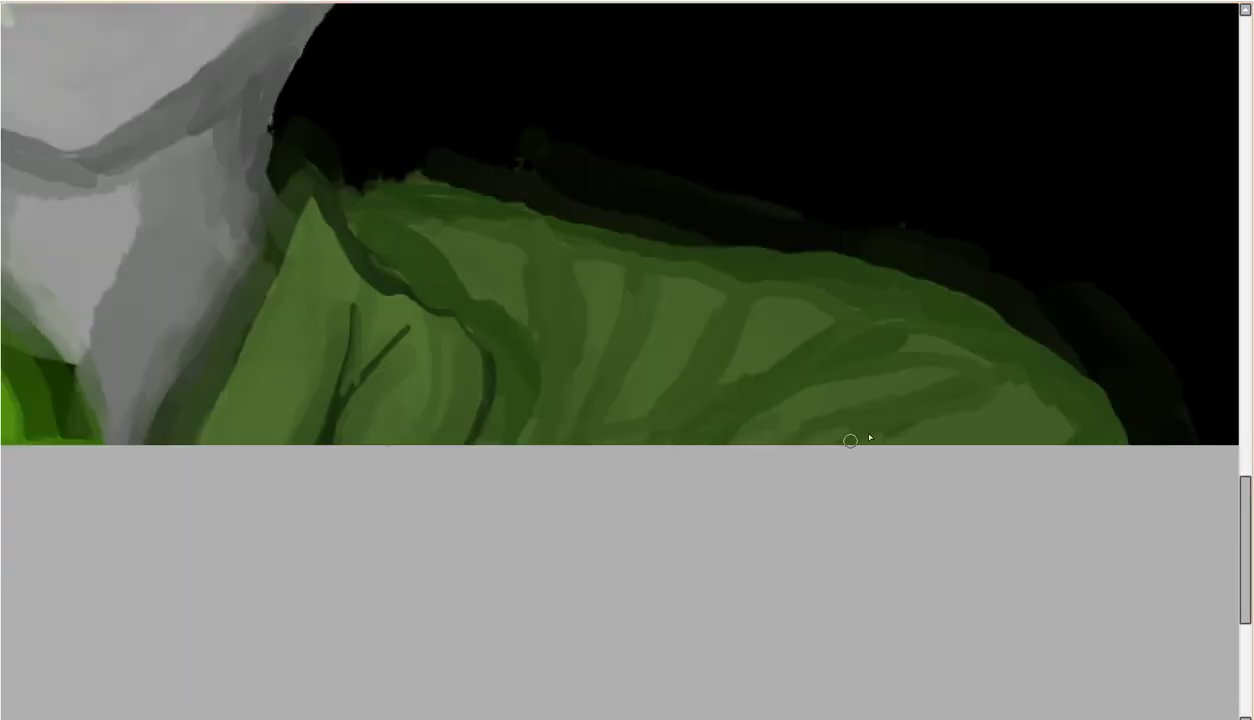
- Outline the upper eyelid in thin black lines, with pointed lashes curling up at its outer corner
scroll(633, 355, down, 3)
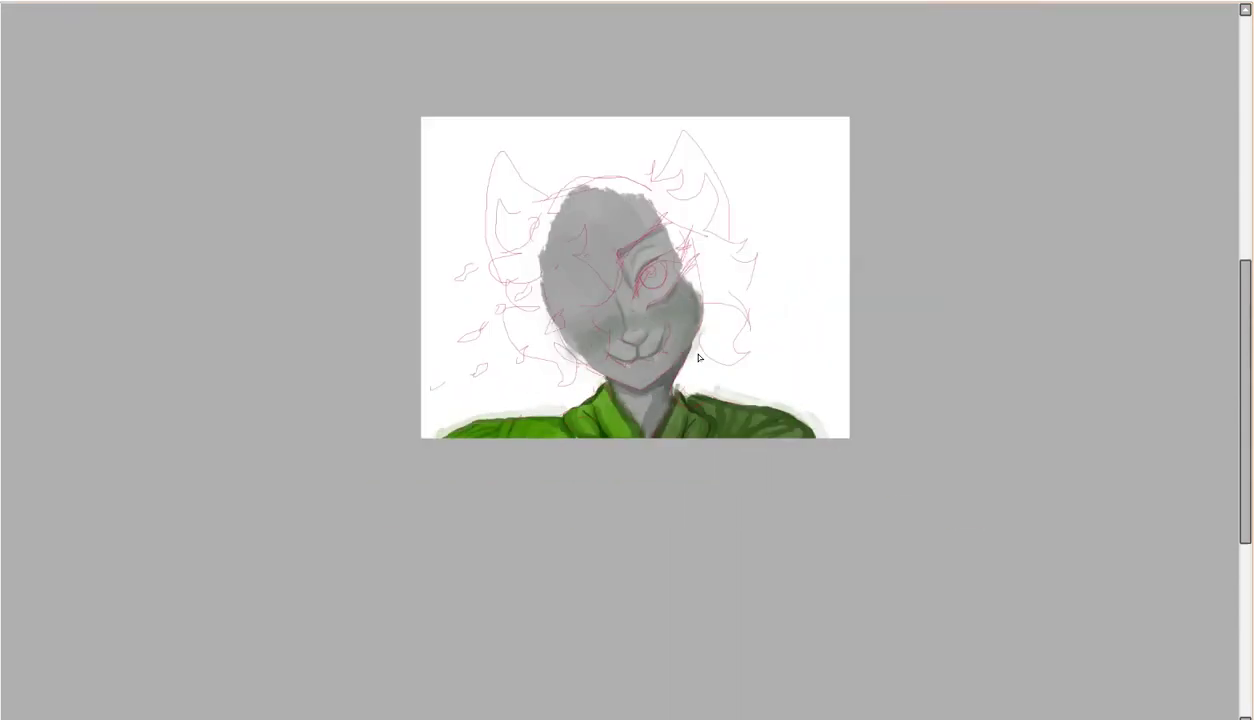
scroll(699, 357, up, 3)
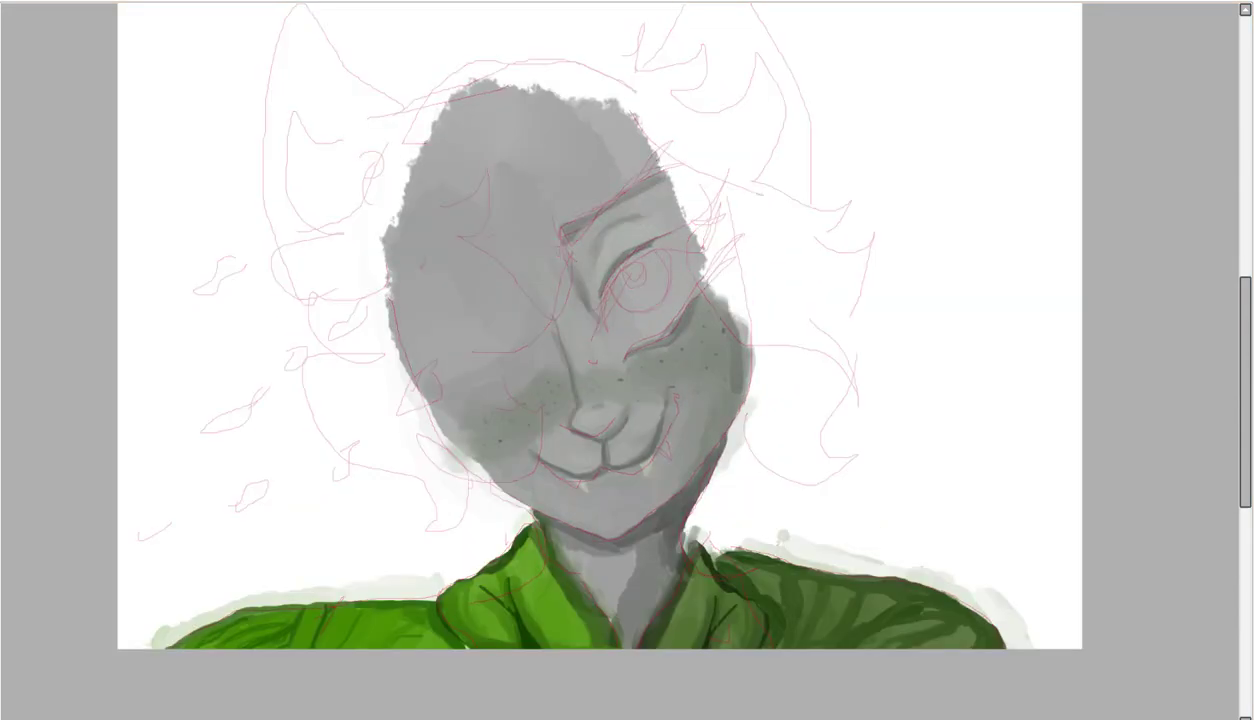
scroll(552, 328, up, 3)
mouse_move(540, 432)
mouse_down()
mouse_move(552, 372)
mouse_move(672, 140)
mouse_move(745, 88)
mouse_move(1236, 293)
mouse_up()
drag(1247, 413, 1247, 363)
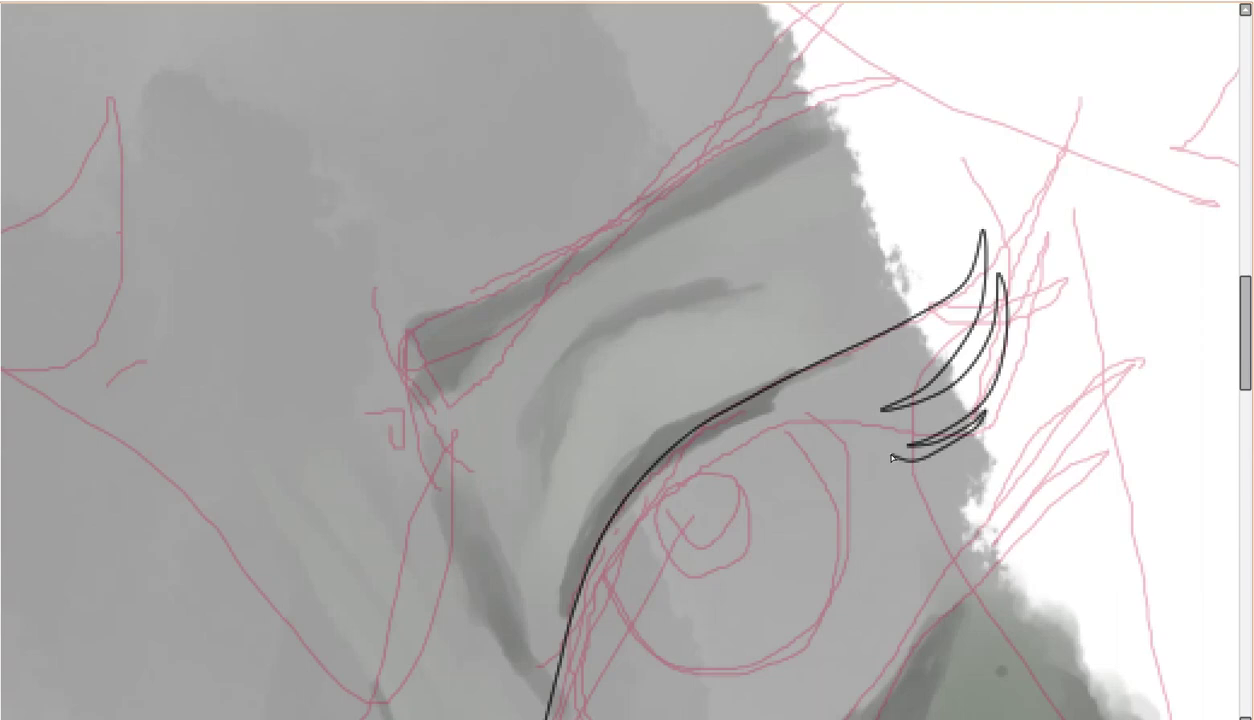
scroll(654, 505, down, 3)
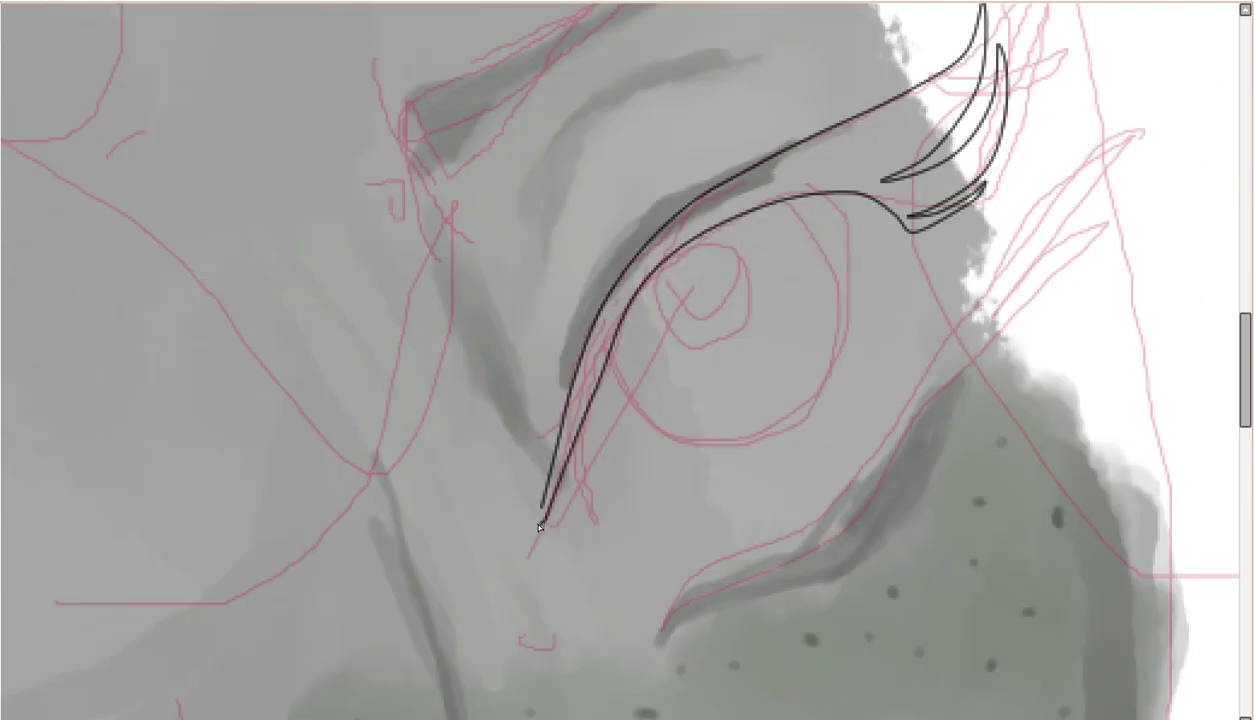
- Outline the lower eyelid in black as a tapering curve with three pointed lashes at its outer end
scroll(888, 375, down, 2)
scroll(888, 375, left, 2)
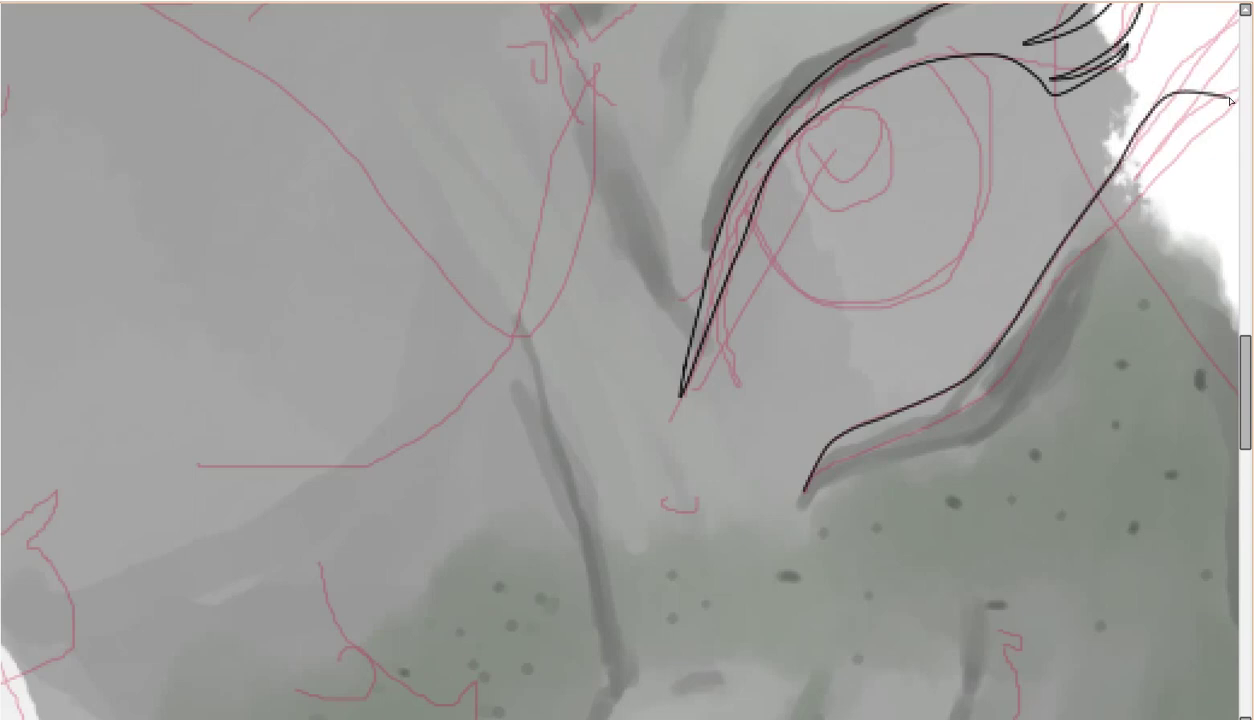
scroll(775, 122, right, 7)
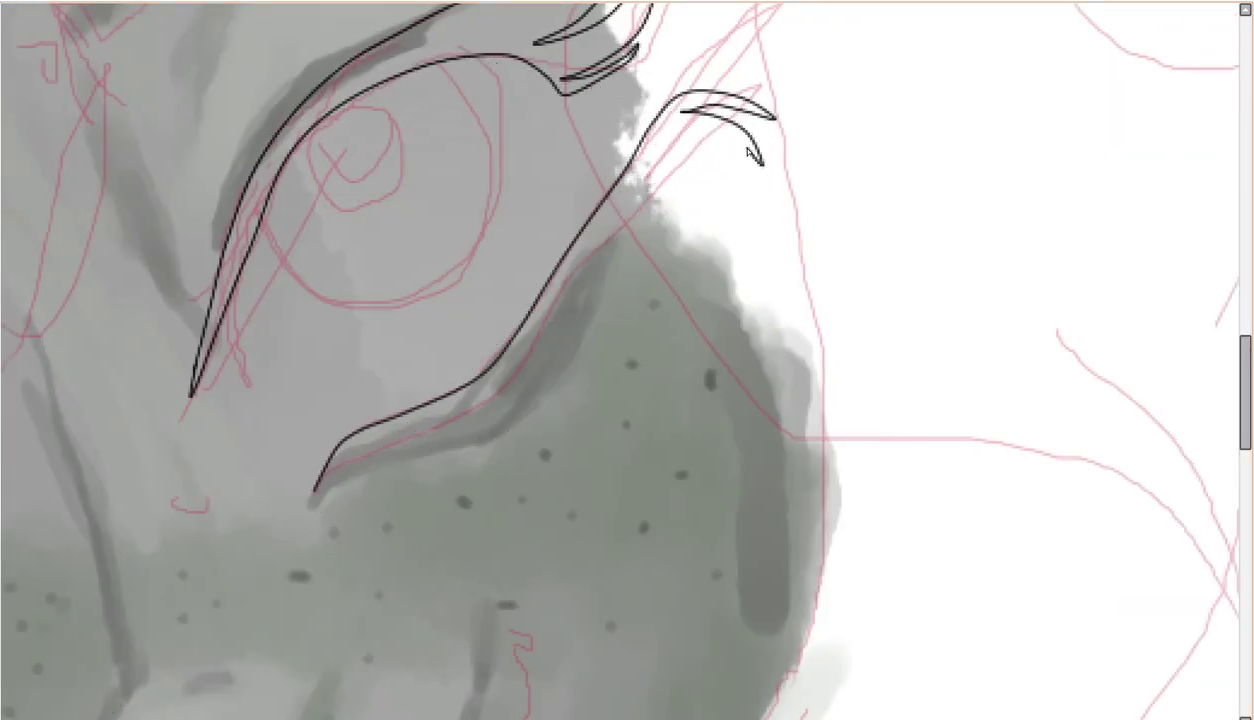
scroll(702, 155, down, 2)
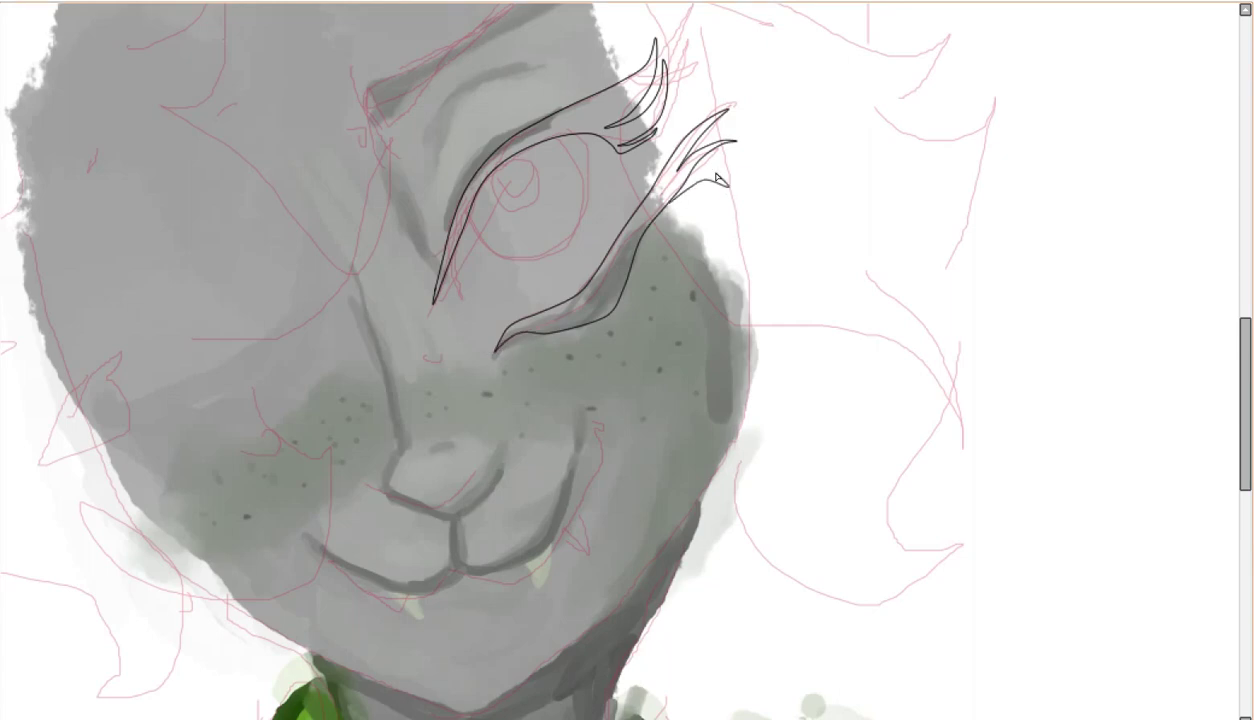
- Outline the slanted eyebrow above the eye as a narrow black shape with a rounded inner end
scroll(345, 148, down, 3)
scroll(345, 148, up, 4)
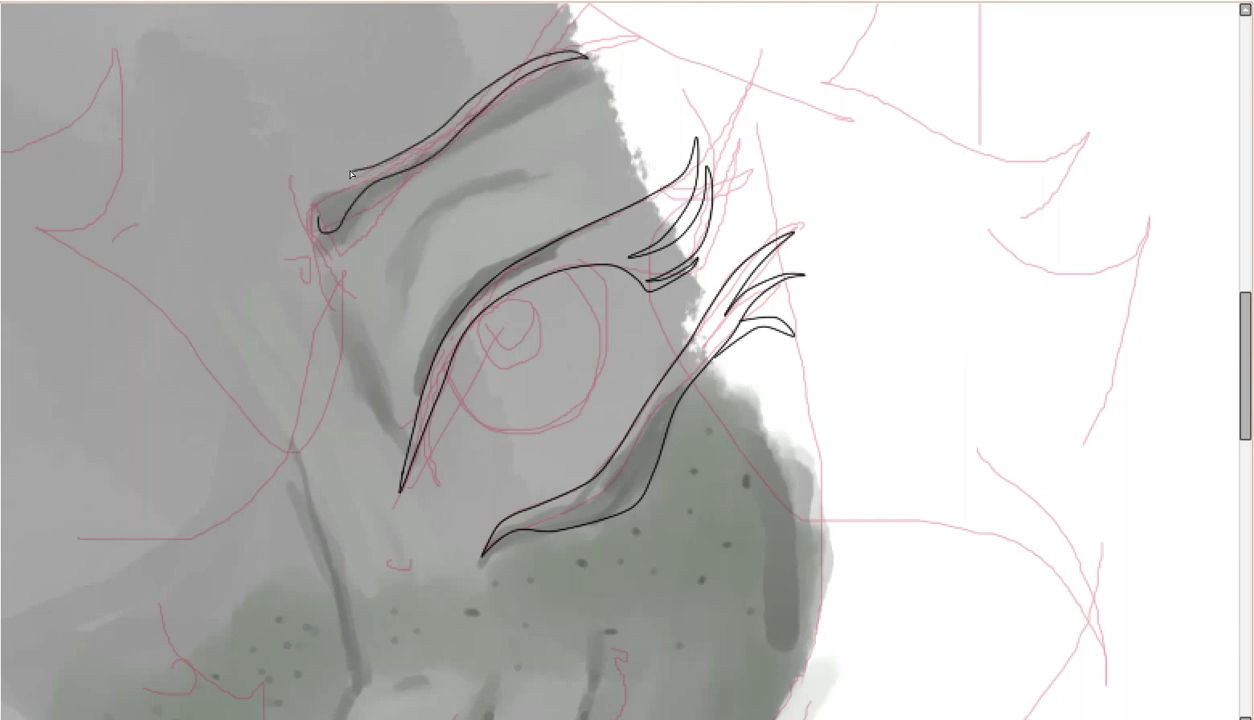
scroll(368, 171, down, 3)
- Outline the large hair curl right of the cheek and its inner edge from the jaw past the eye's outer corner
scroll(361, 268, up, 4)
scroll(476, 319, down, 3)
scroll(476, 319, up, 3)
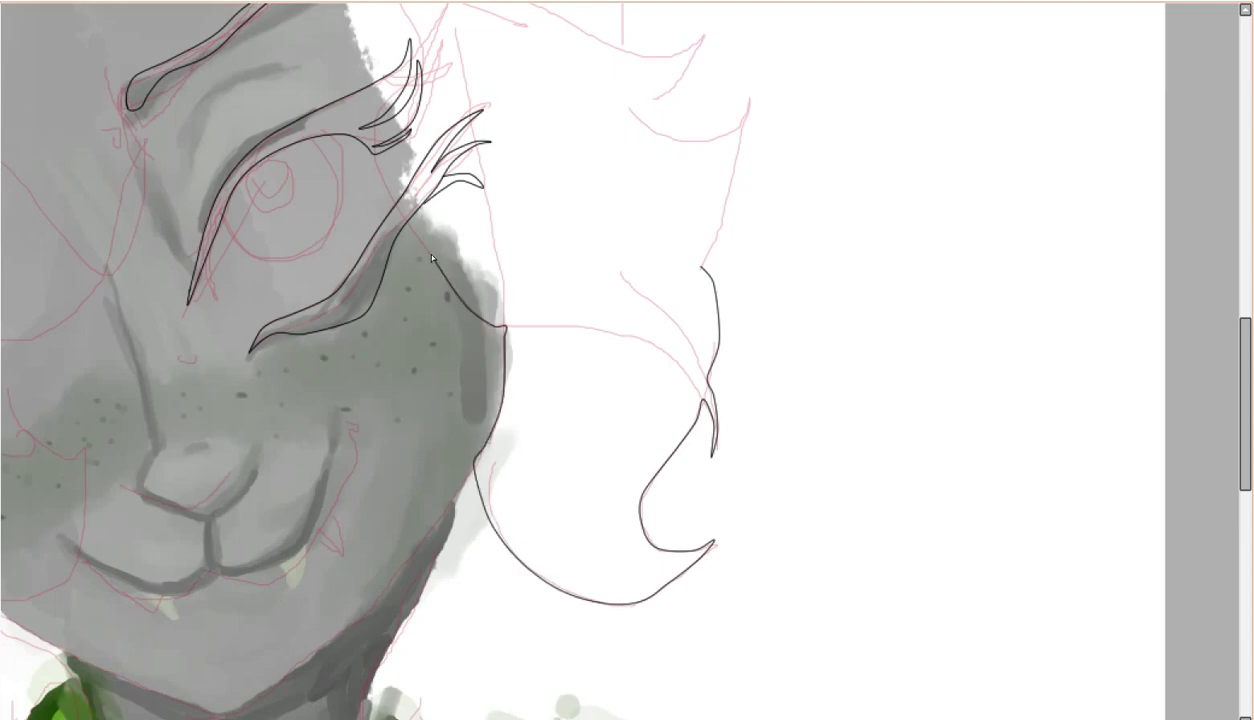
scroll(373, 118, down, 3)
scroll(683, 53, up, 3)
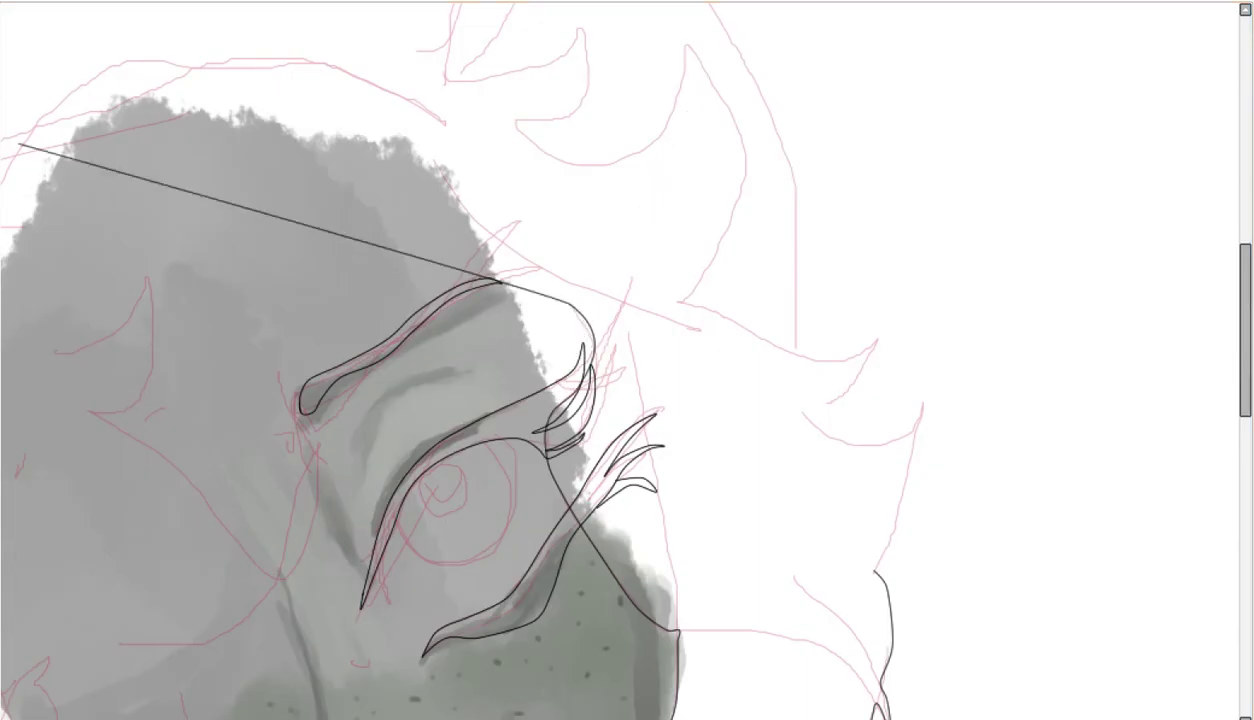
- Outline the fringe in black from the brow down across the nose bridge and around the left cheek
scroll(627, 360, left, 3)
scroll(627, 360, down, 4)
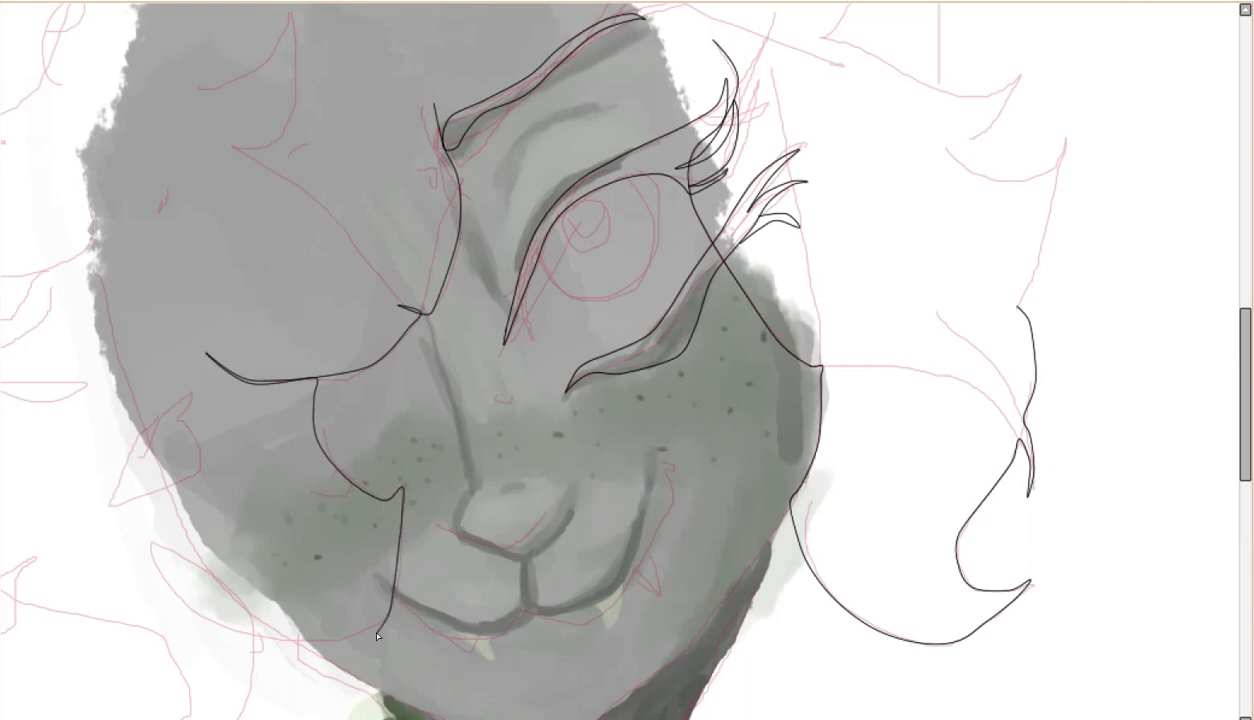
scroll(627, 360, down, 3)
scroll(627, 360, left, 4)
- Outline the hooked lower curl and the scalloped outer edge of the hair on the head's left side
drag(163, 50, 570, 460)
key(ctrl+z)
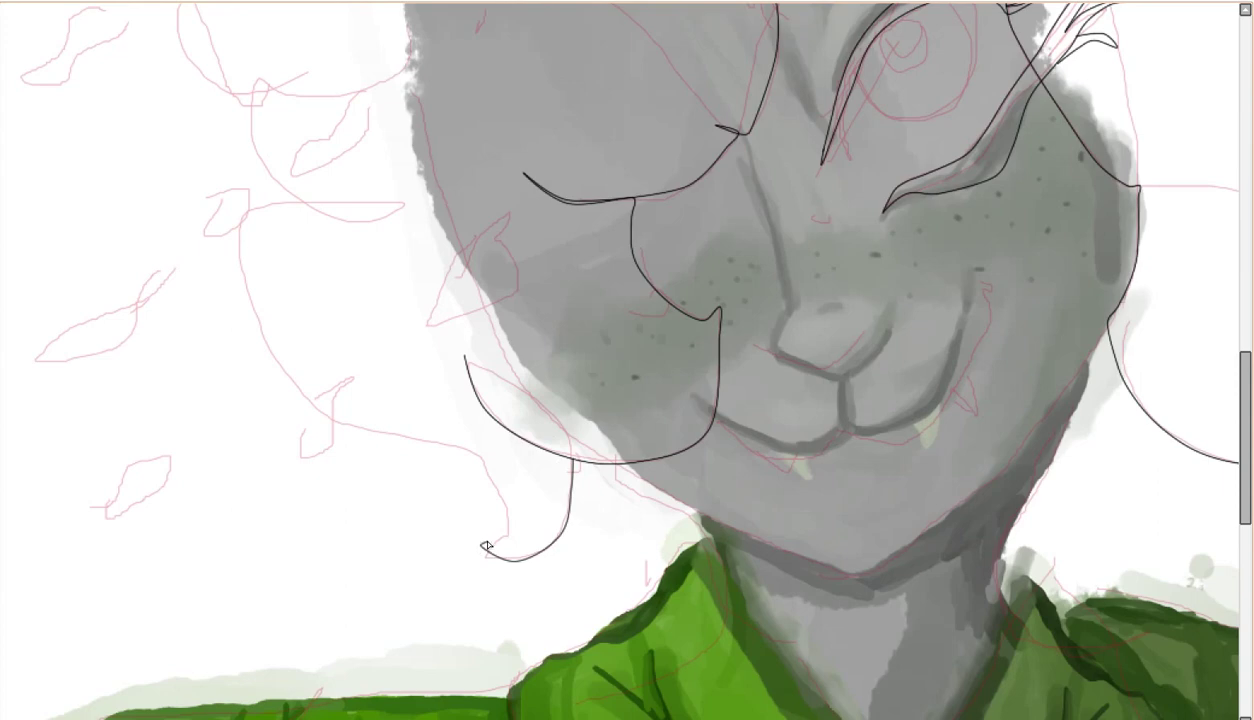
drag(446, 441, 434, 393)
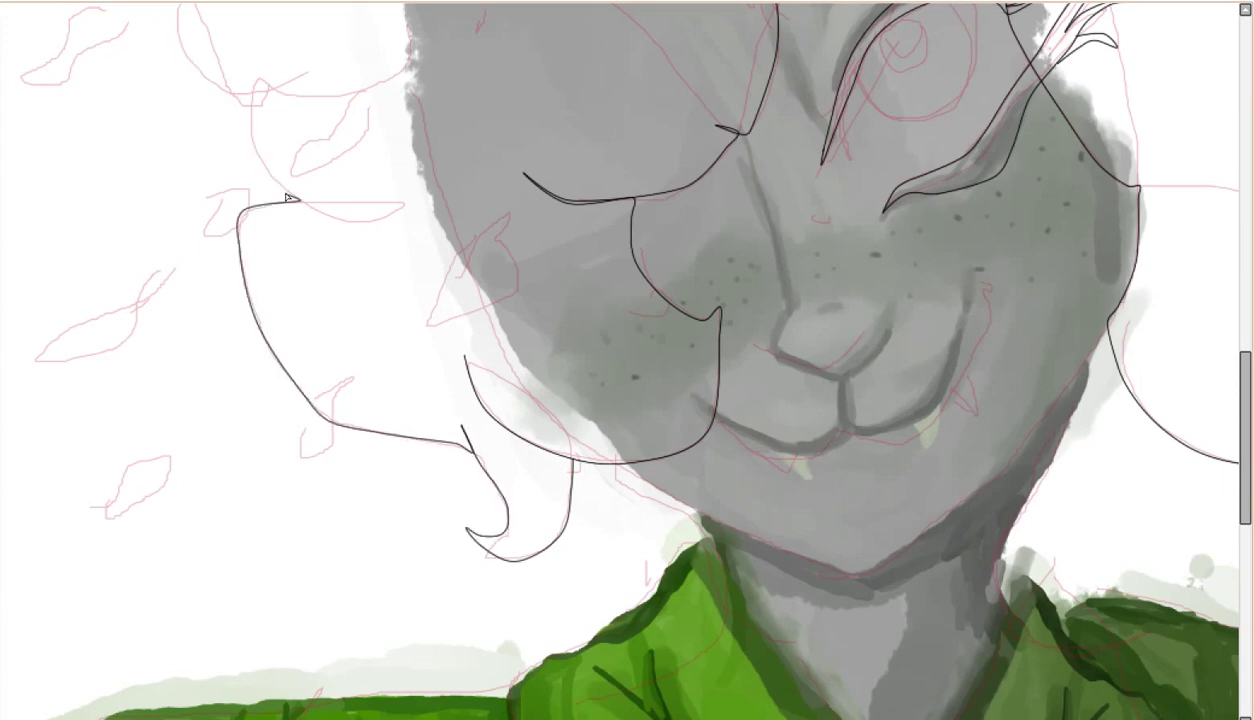
drag(243, 96, 216, 110)
scroll(216, 110, up, 1)
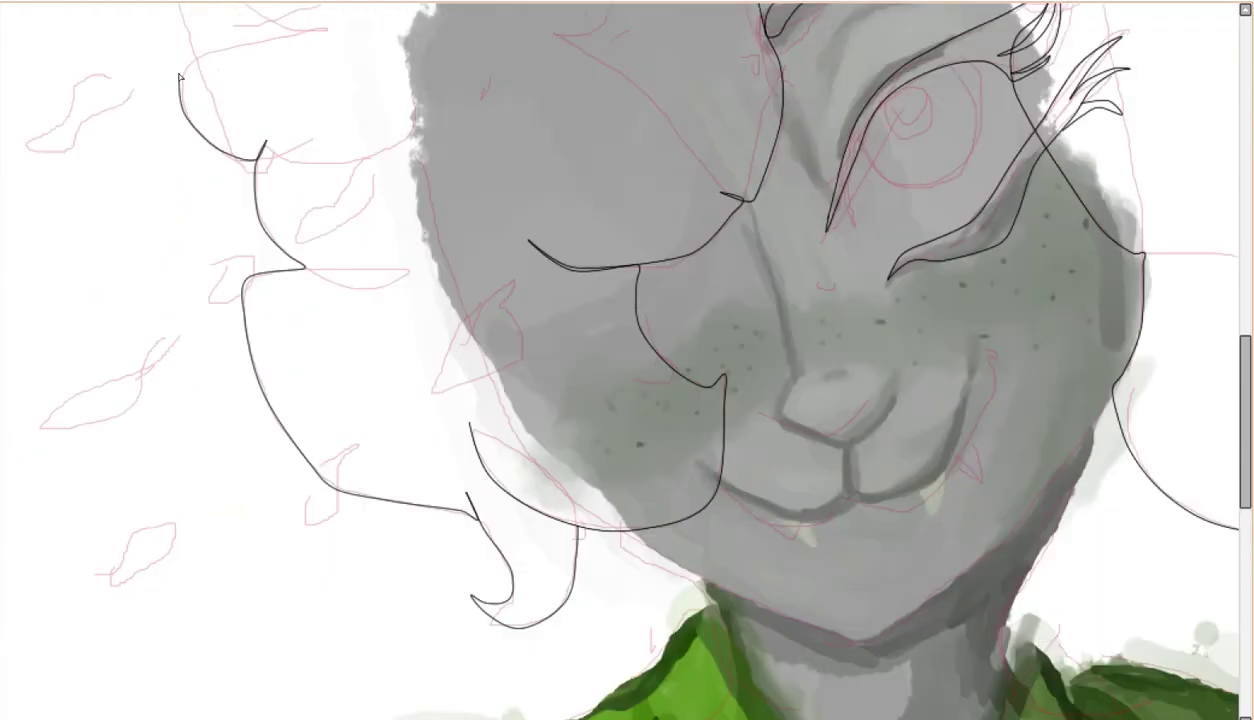
- Outline the upper hair with pointed tufts along both sides and a wavy line across the crown
scroll(322, 33, down, 2)
scroll(298, 368, up, 3)
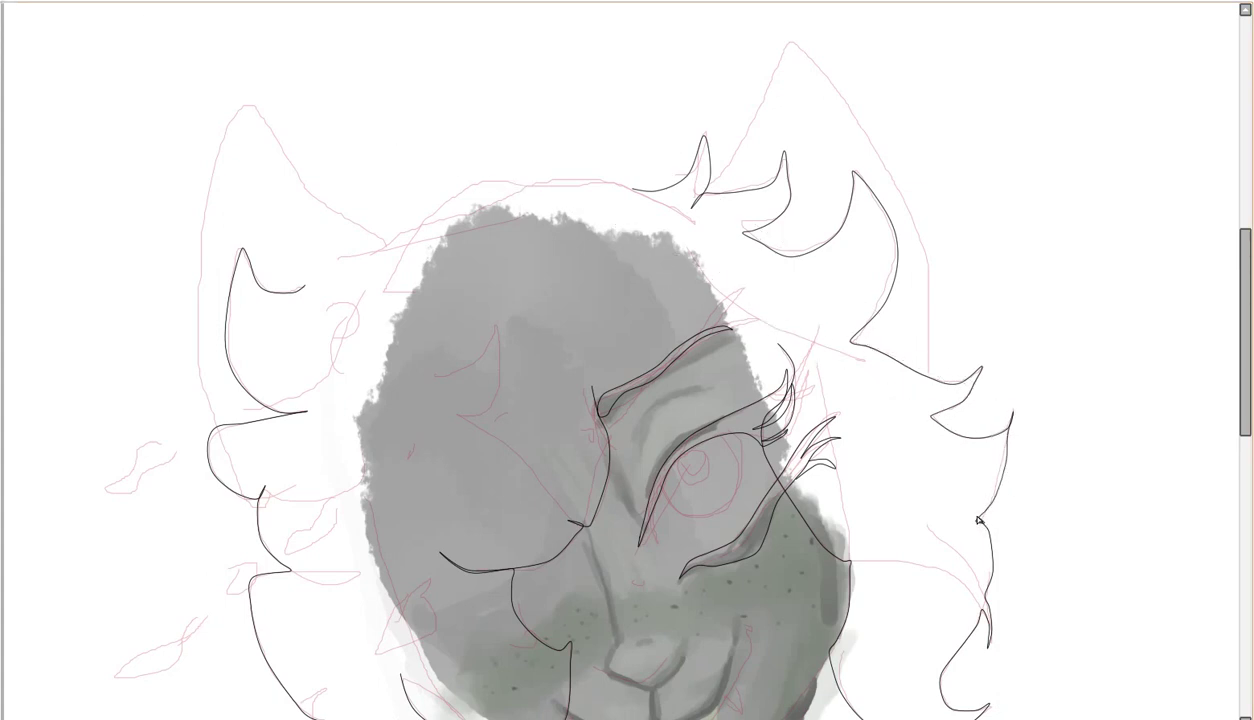
scroll(445, 441, down, 3)
scroll(780, 319, up, 3)
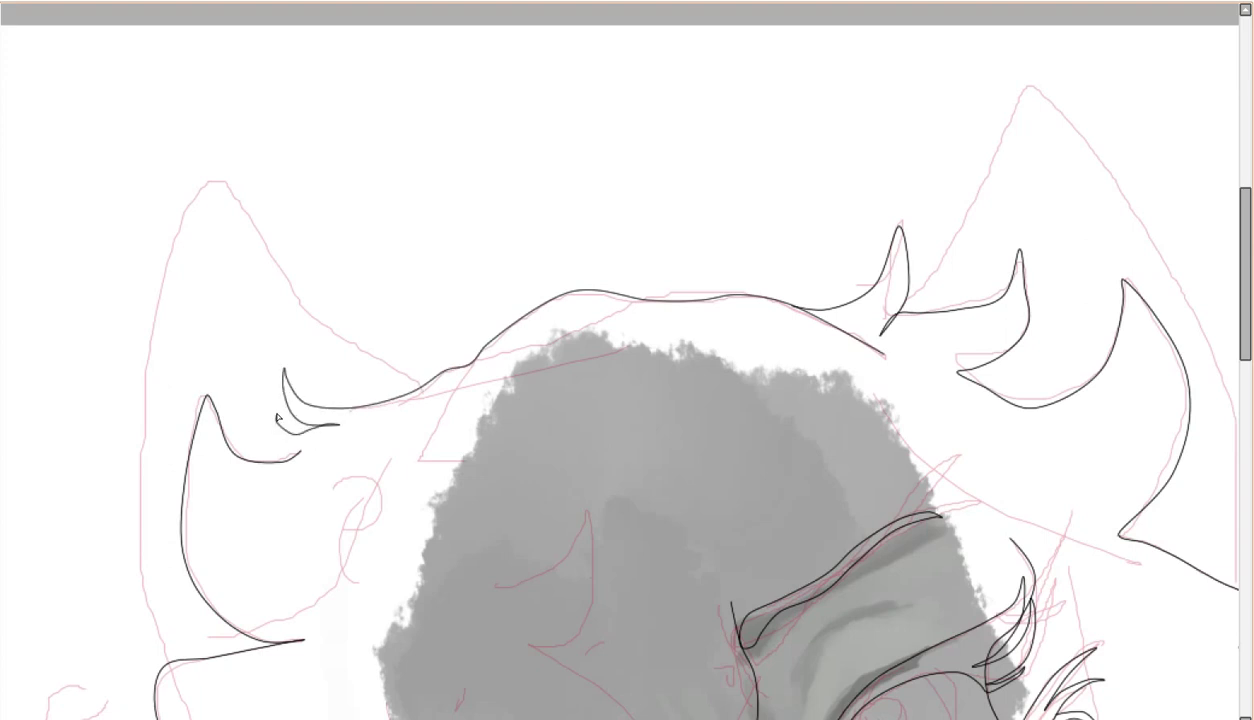
- Hide the red sketch and outline small hooked curls beside the right jaw and neck
scroll(173, 477, down, 3)
scroll(523, 592, up, 4)
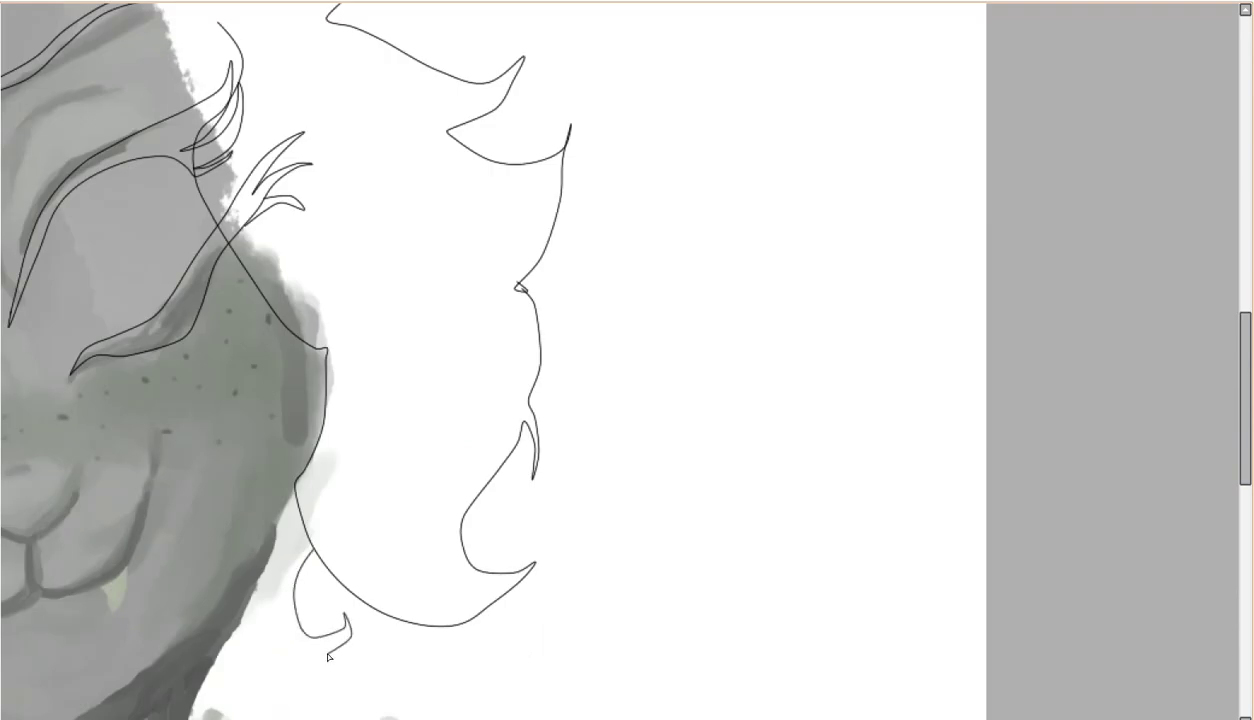
drag(240, 627, 387, 627)
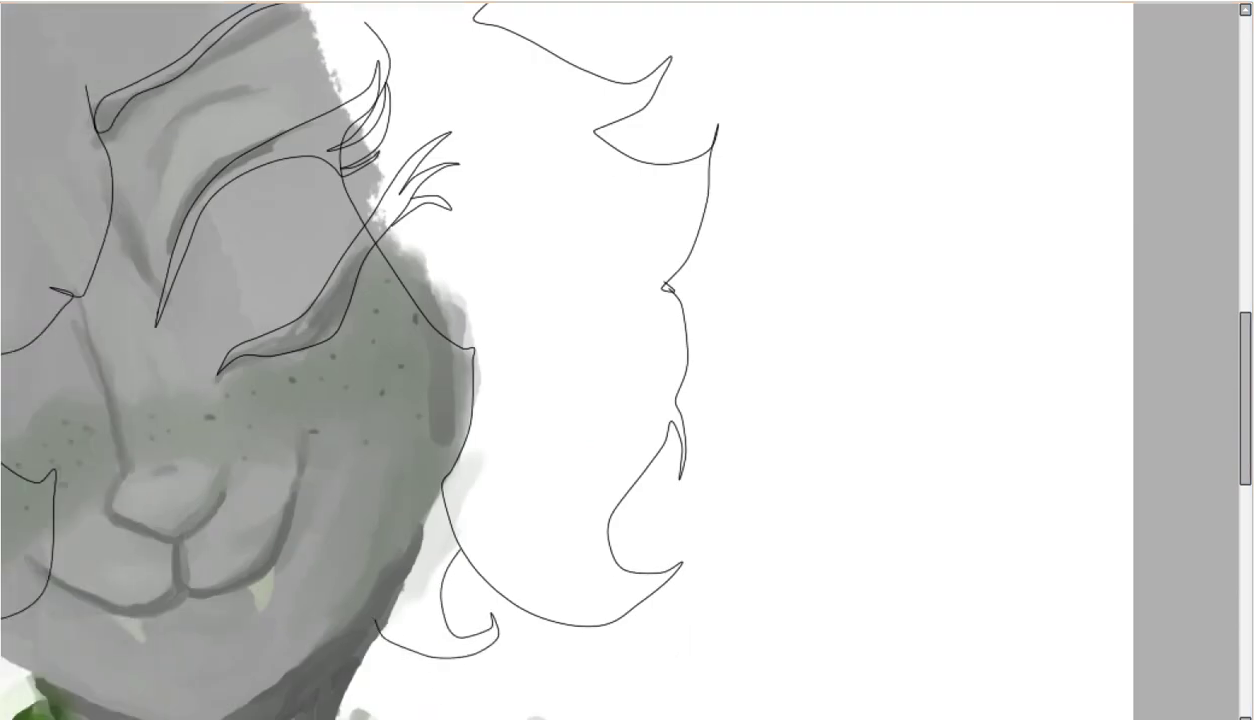
key(ctrl+z)
scroll(368, 703, down, 5)
scroll(335, 668, up, 6)
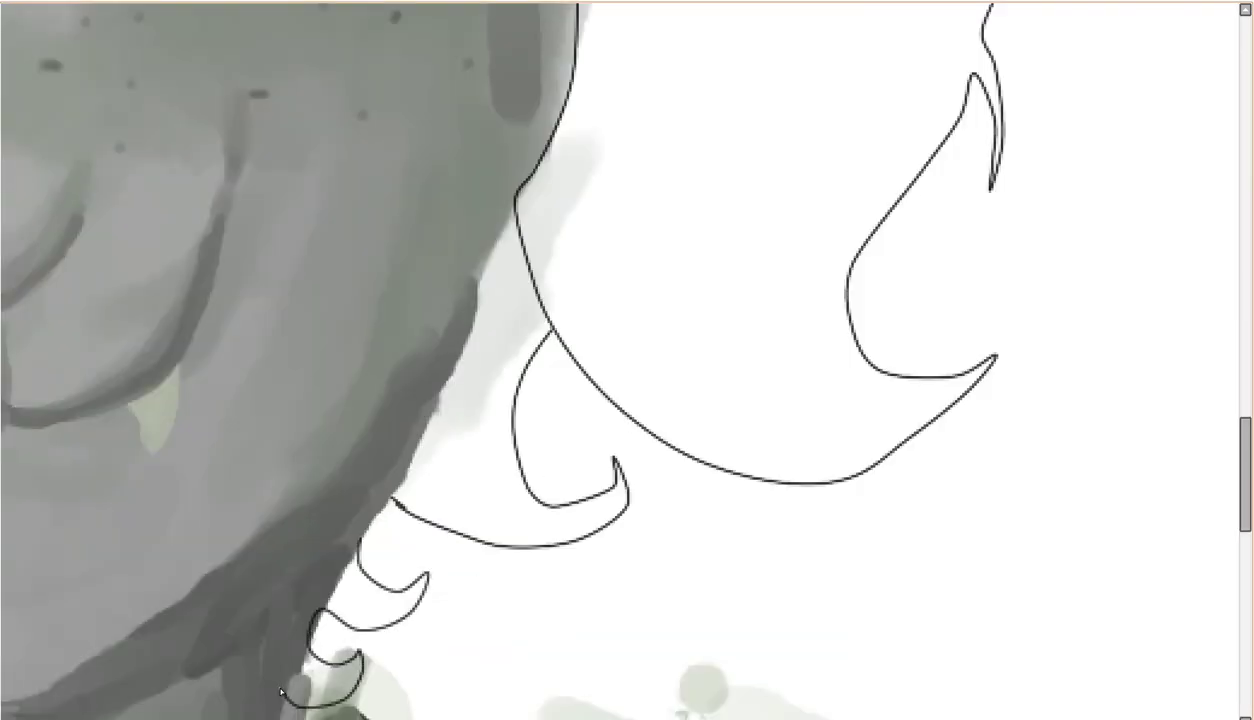
- Outline a hooked curl below the fringe at the left jaw, joining it to the jawline and collar
scroll(298, 709, down, 4)
scroll(292, 358, up, 6)
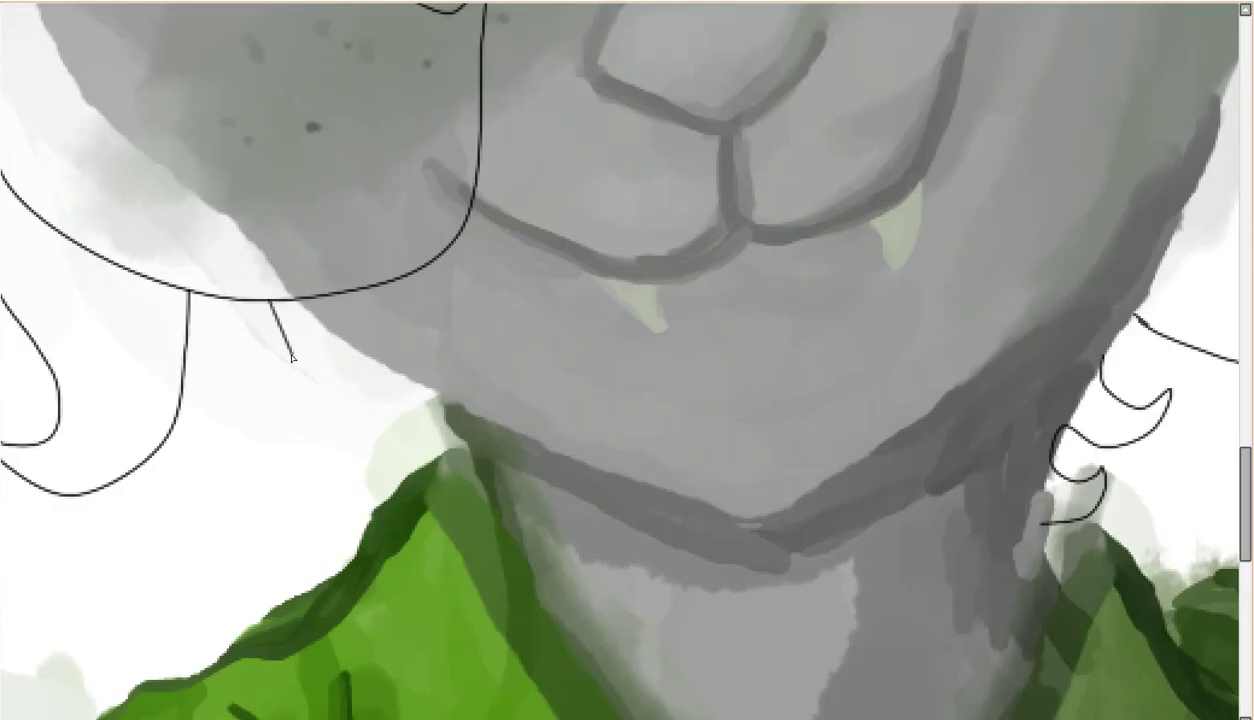
mouse_move(292, 358)
mouse_down()
mouse_move(163, 471)
mouse_move(227, 503)
mouse_move(368, 491)
mouse_move(440, 393)
mouse_move(311, 343)
mouse_move(300, 302)
mouse_up()
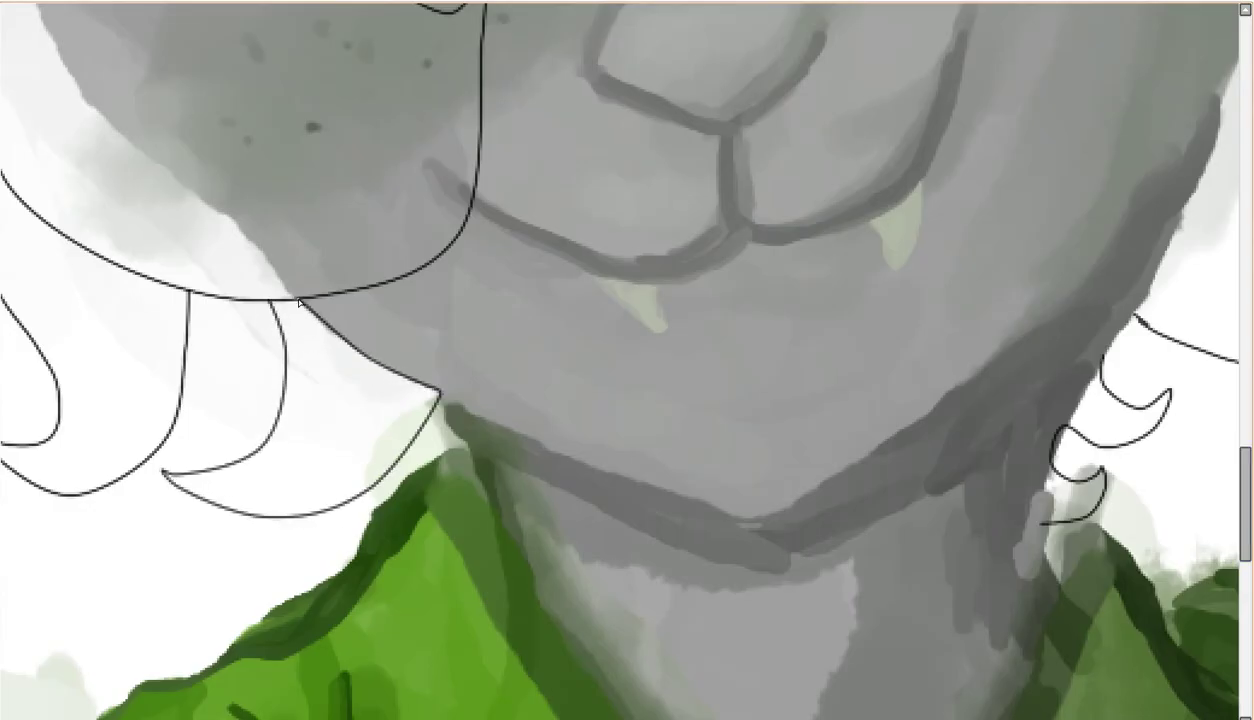
- Hide the face paint and close the outline gap between the eyebrow's outer end and the hair
scroll(300, 302, down, 4)
scroll(489, 370, up, 2)
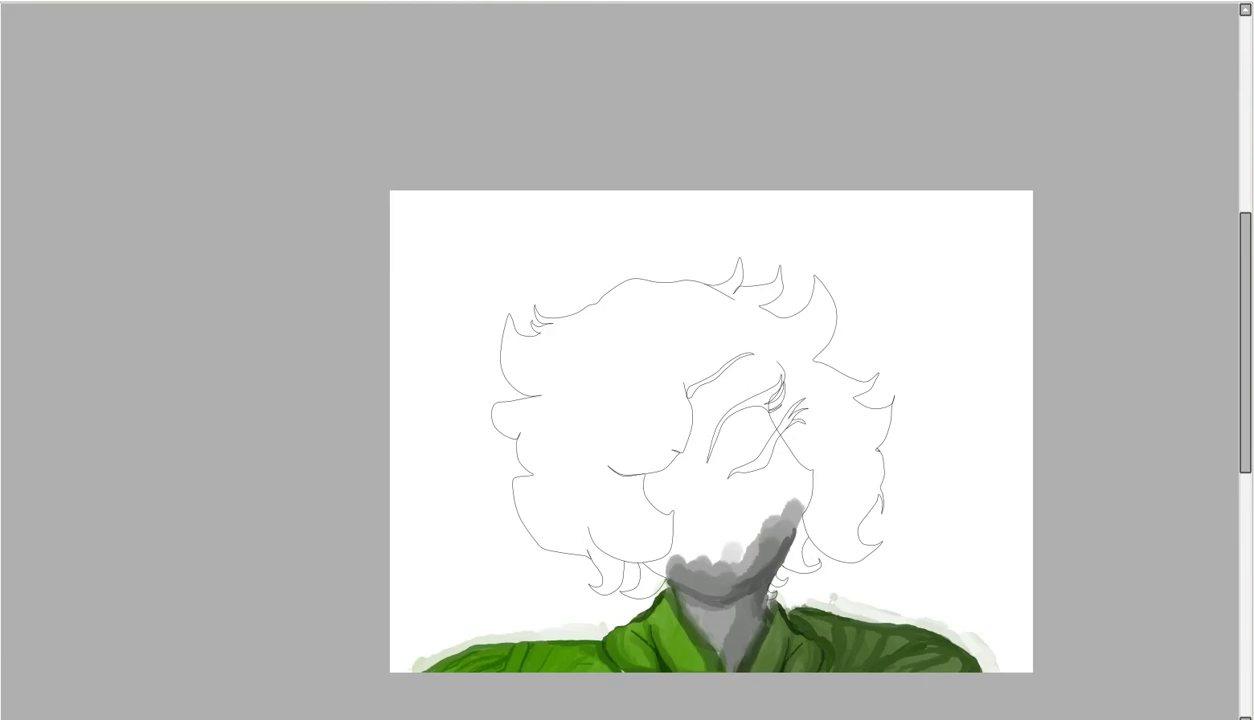
scroll(690, 434, up, 2)
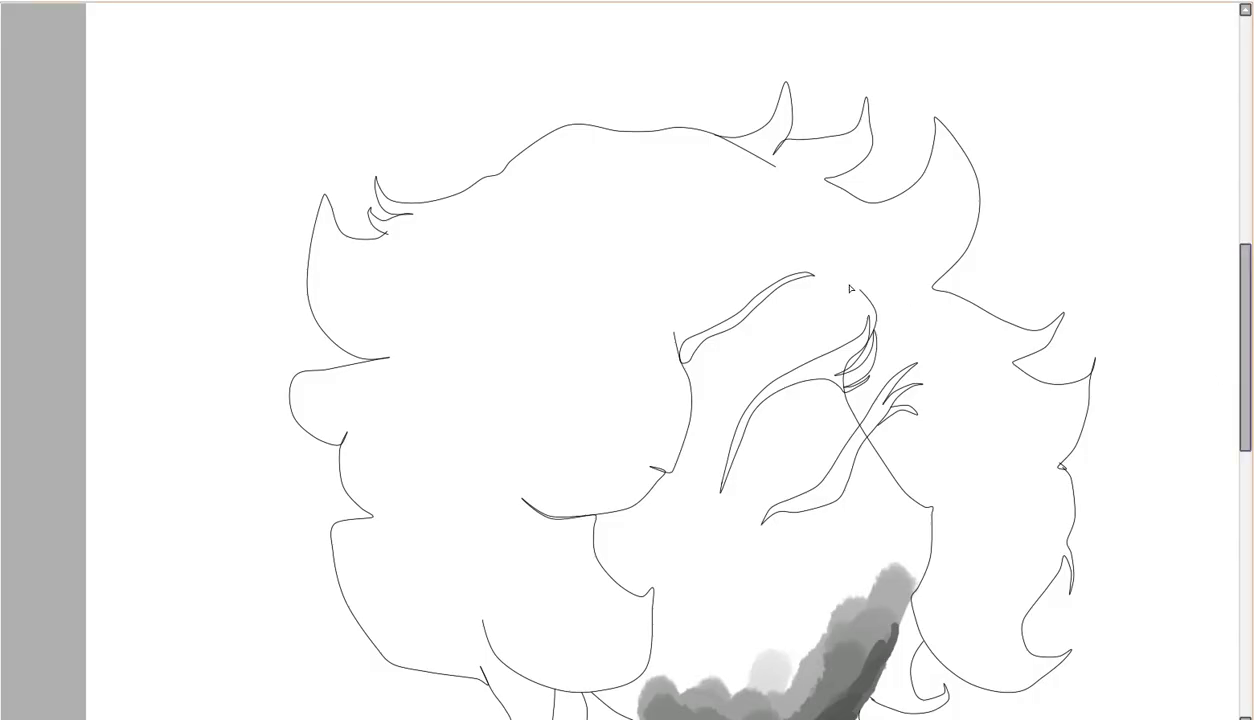
scroll(822, 276, down, 4)
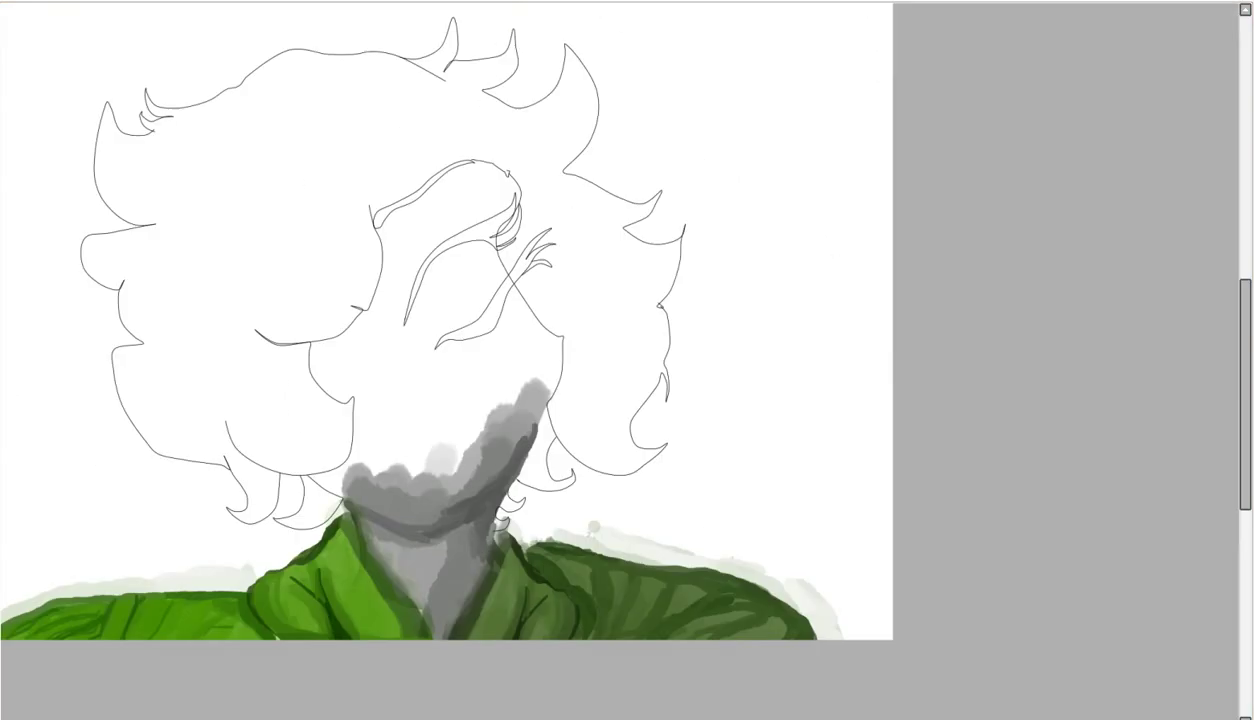
- Fill the outlined hair and the small neck curls with black, hiding the green top
click(304, 300)
scroll(468, 560, up, 3)
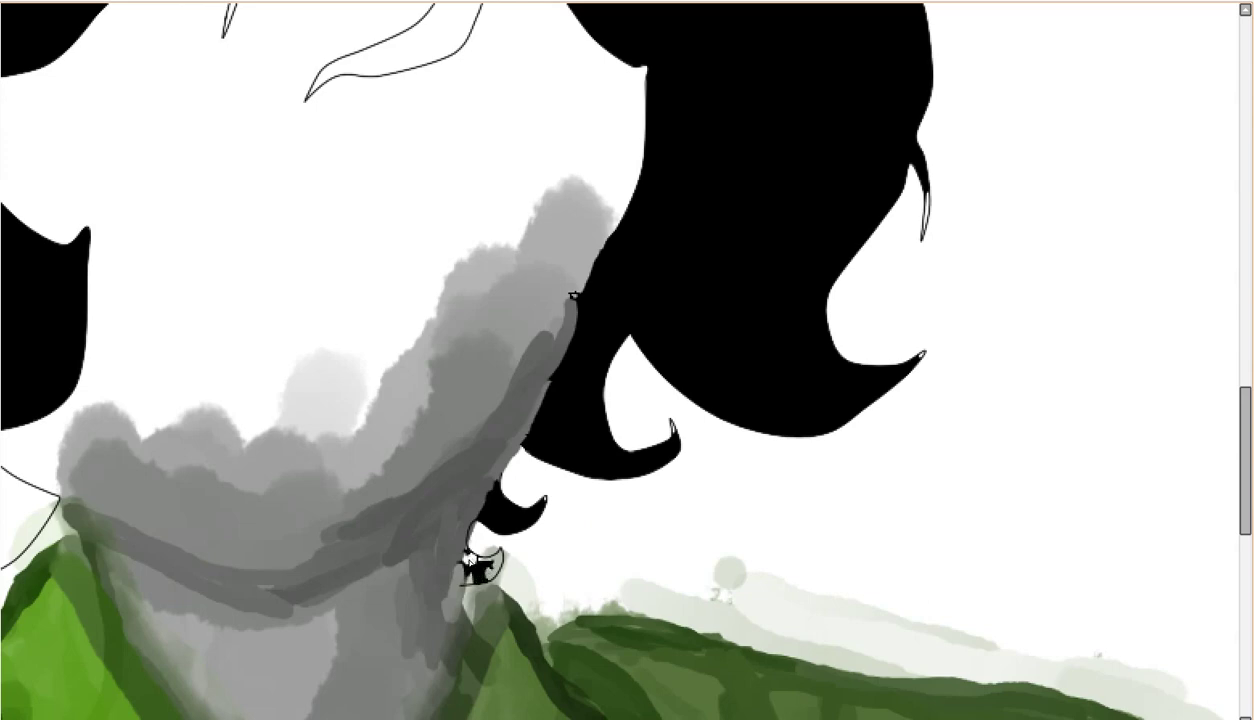
key(ctrl+z)
key(ctrl+z)
key(ctrl+z)
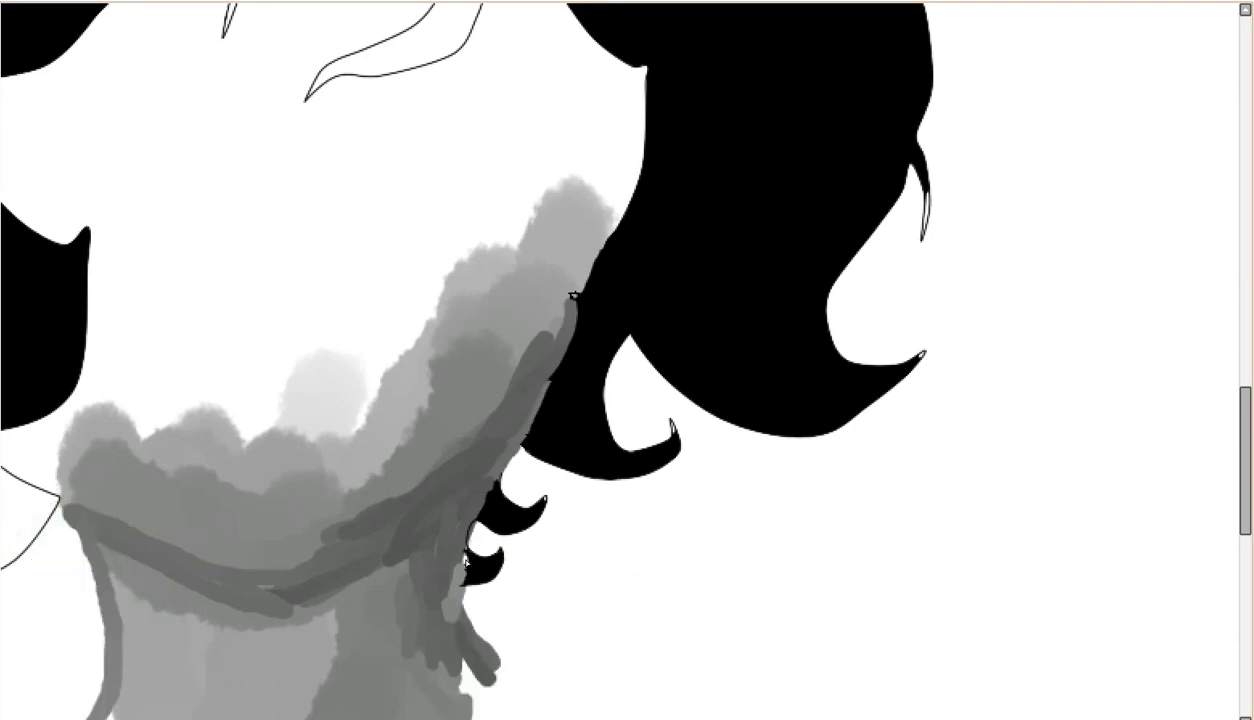
- Fill the upper eyelid and the adjoining lash shapes with black
scroll(574, 295, left, 5)
scroll(673, 232, up, 4)
click(673, 232)
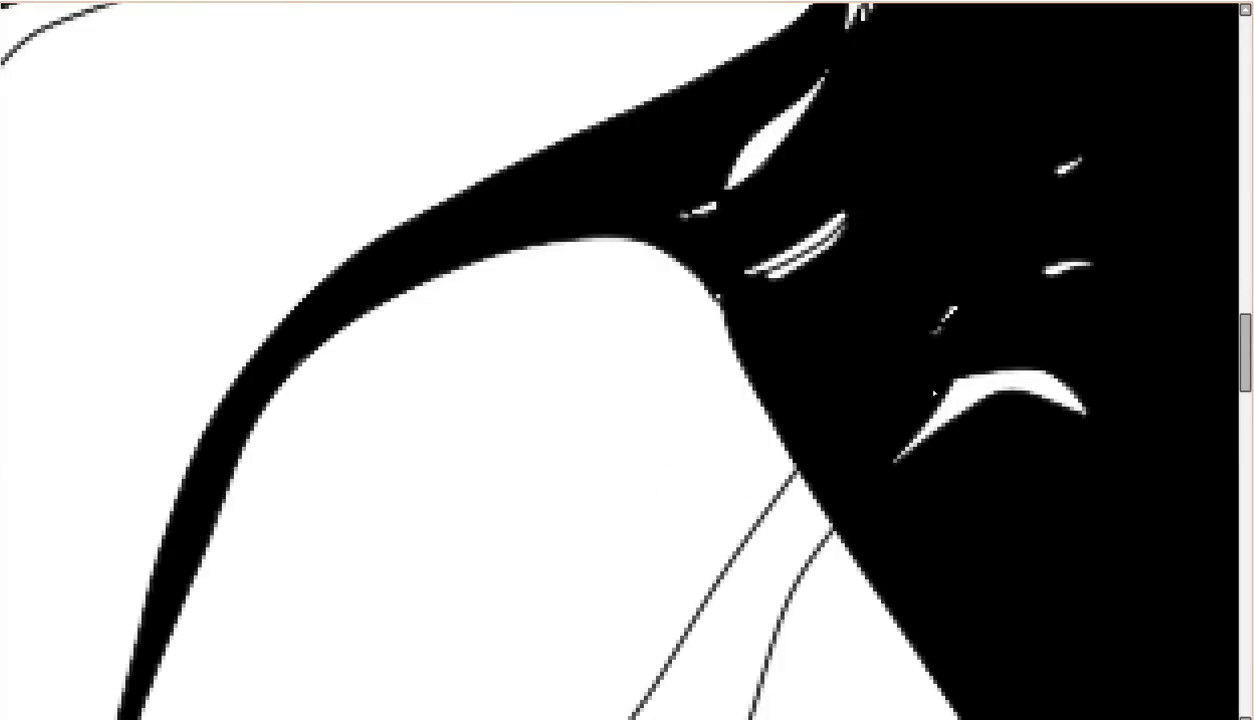
- Show the face paint and green top again and blacken the white gap between the forehead and the right hair
scroll(673, 232, down, 5)
scroll(1061, 146, up, 5)
scroll(1061, 146, down, 3)
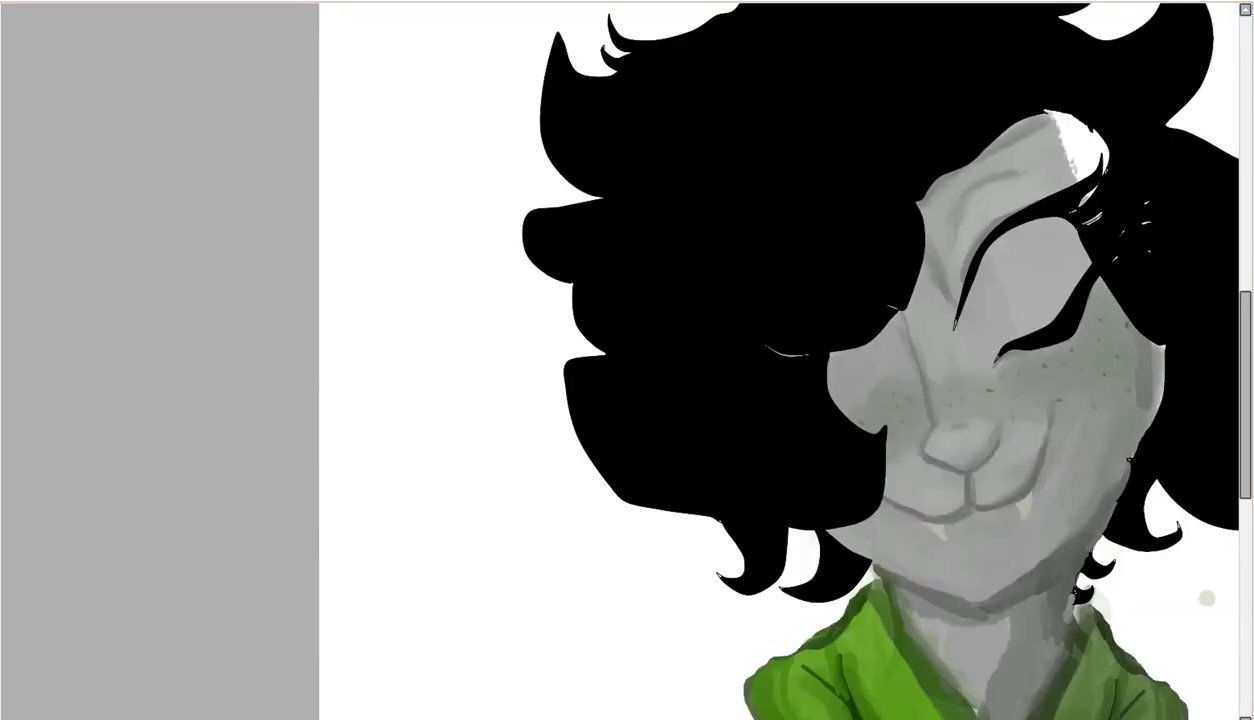
scroll(743, 466, down, 3)
scroll(743, 466, up, 3)
drag(666, 280, 672, 330)
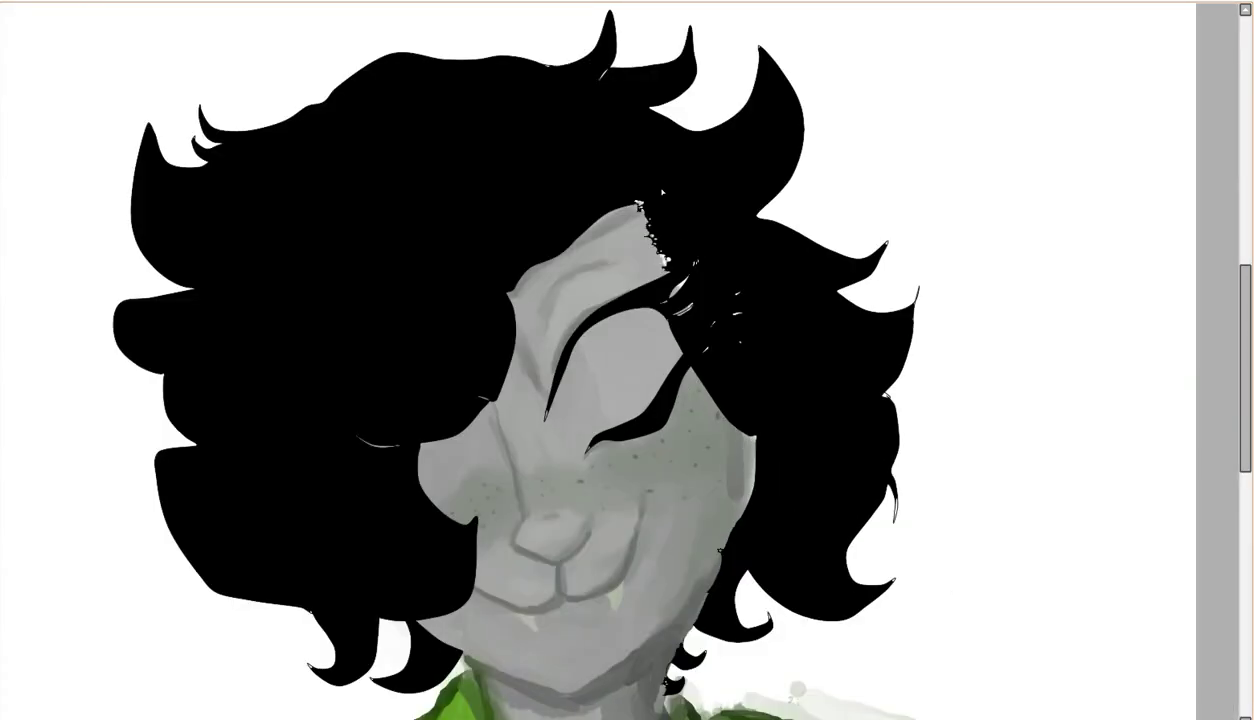
- Softly fade the black hair over the forehead and brow so the grey skin blends into it
scroll(770, 496, up, 3)
scroll(979, 422, down, 3)
drag(980, 300, 994, 300)
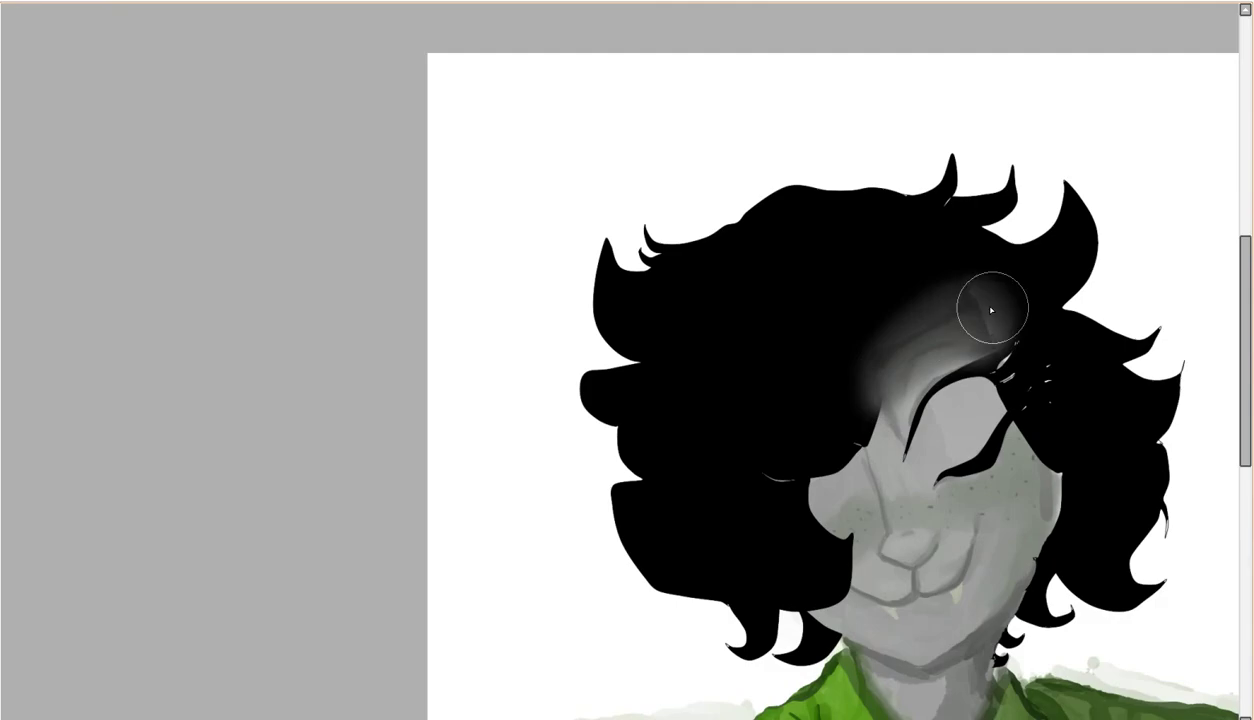
scroll(994, 300, right, 3)
mouse_move(672, 318)
mouse_down()
mouse_move(700, 358)
mouse_move(690, 330)
mouse_up()
scroll(690, 330, up, 2)
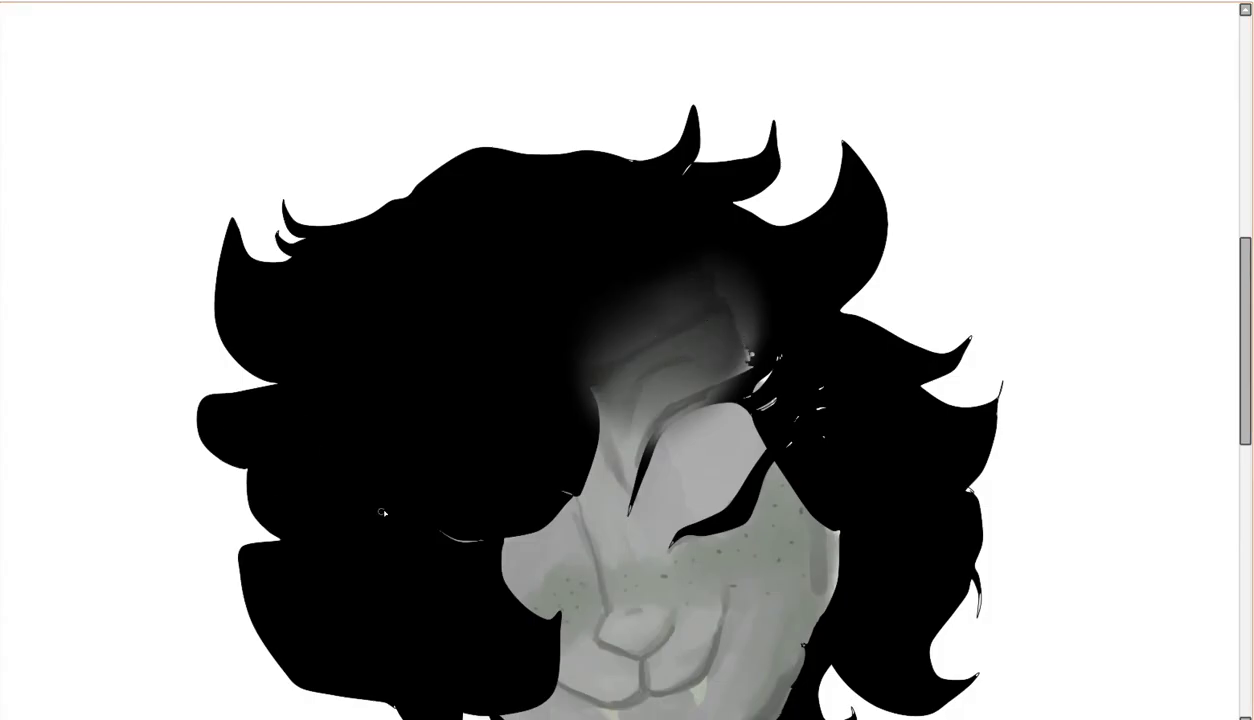
- Repaint the black hair edge around the forehead and cover the white slivers beside the lashes
mouse_move(558, 380)
mouse_down()
mouse_move(767, 344)
mouse_move(600, 300)
mouse_up()
scroll(650, 406, down, 3)
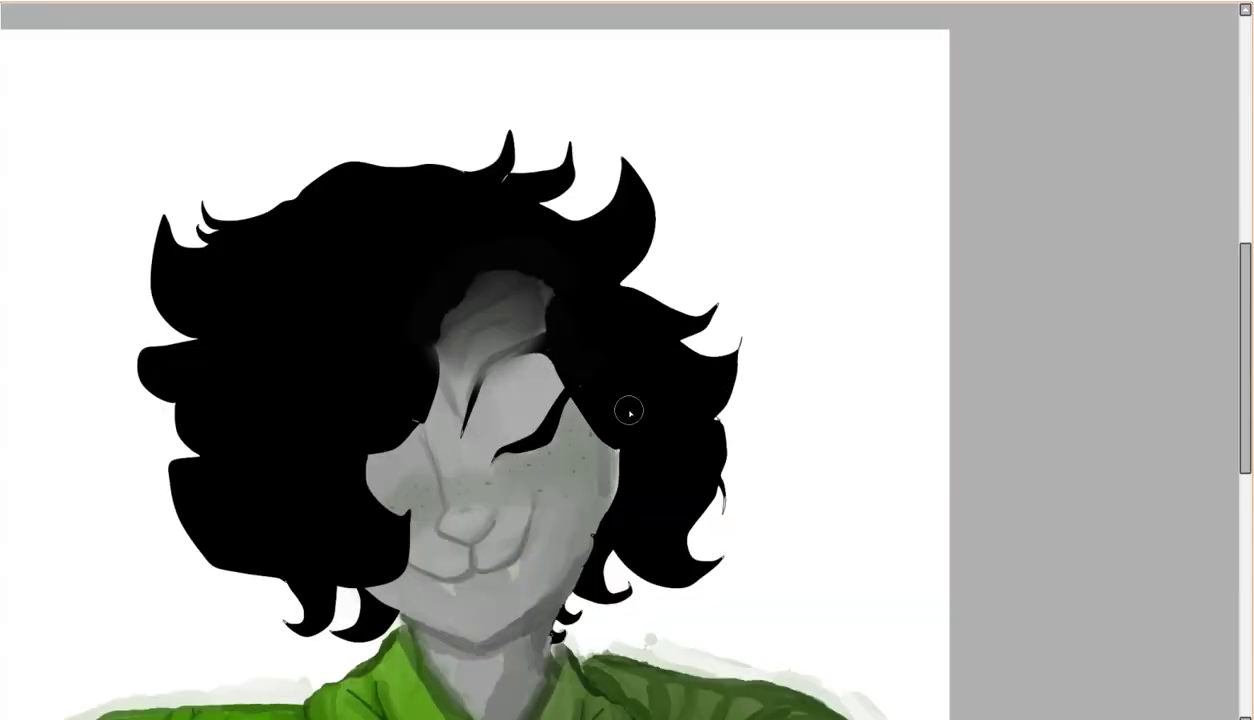
scroll(714, 448, up, 4)
scroll(920, 335, down, 3)
- Paint black into the unfilled notches and curl tips along the right outer edge of the hair
scroll(383, 655, up, 5)
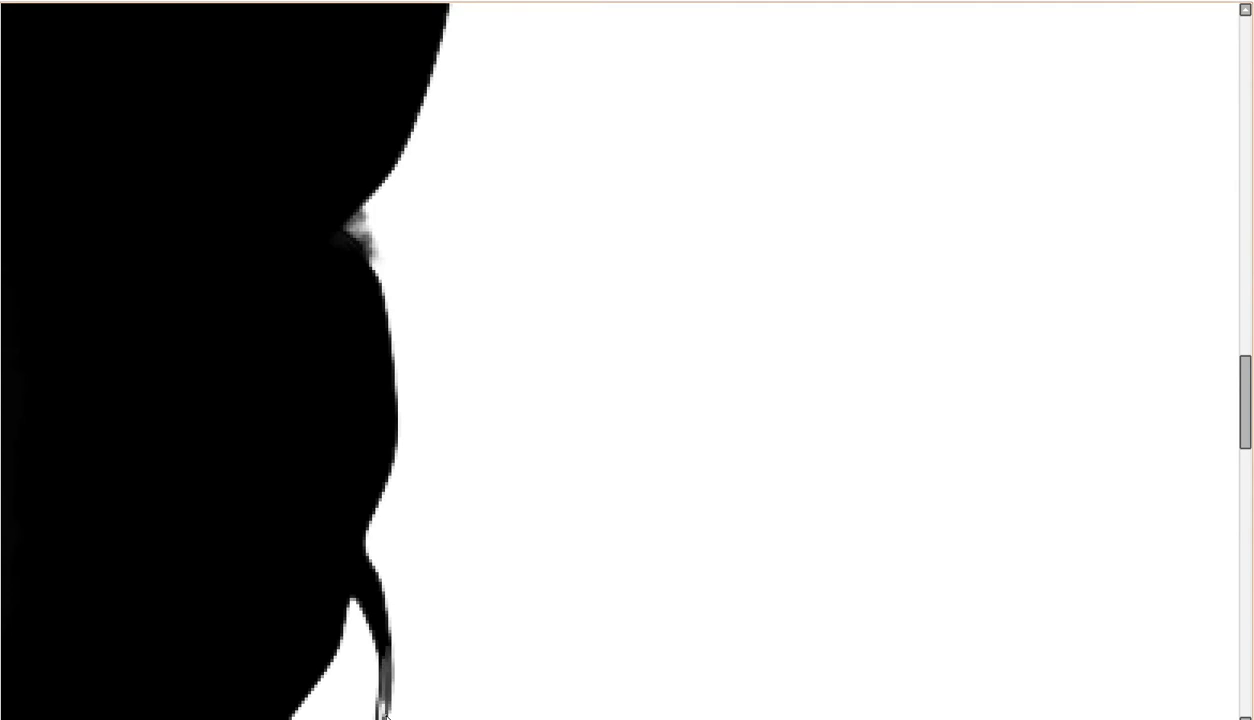
scroll(1057, 378, down, 4)
scroll(490, 260, up, 4)
scroll(901, 342, up, 3)
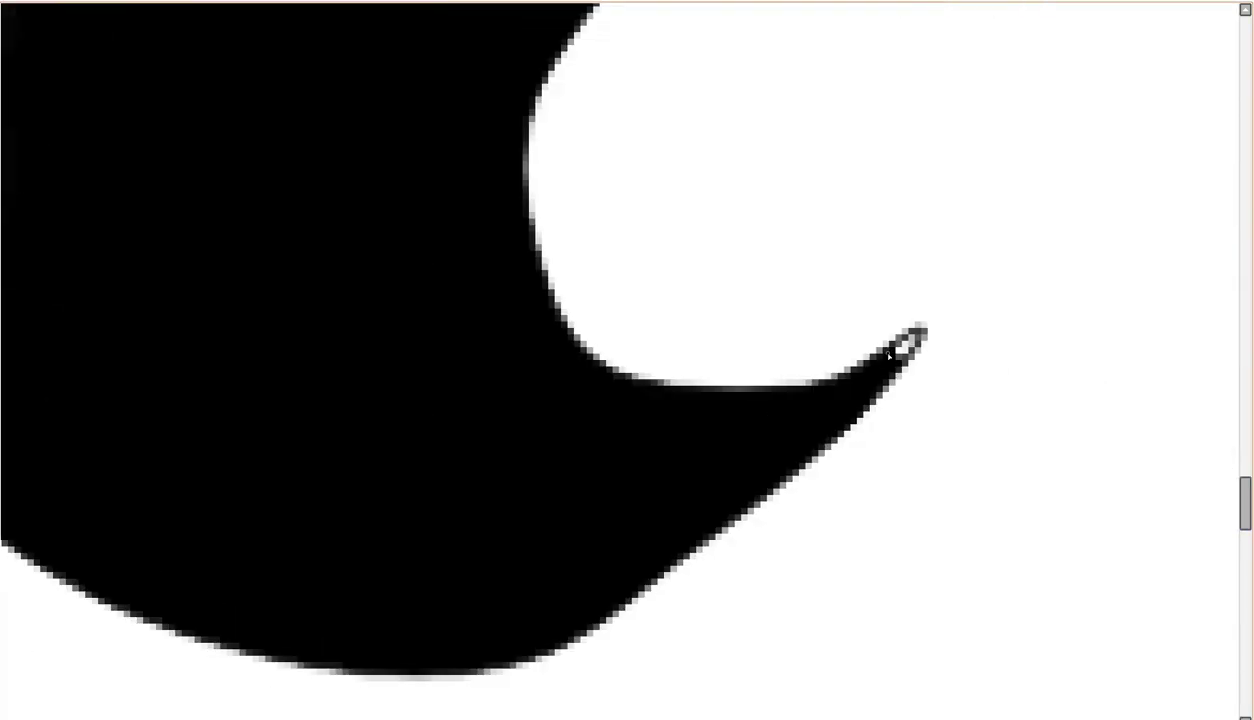
scroll(420, 108, left, 3)
scroll(395, 508, down, 3)
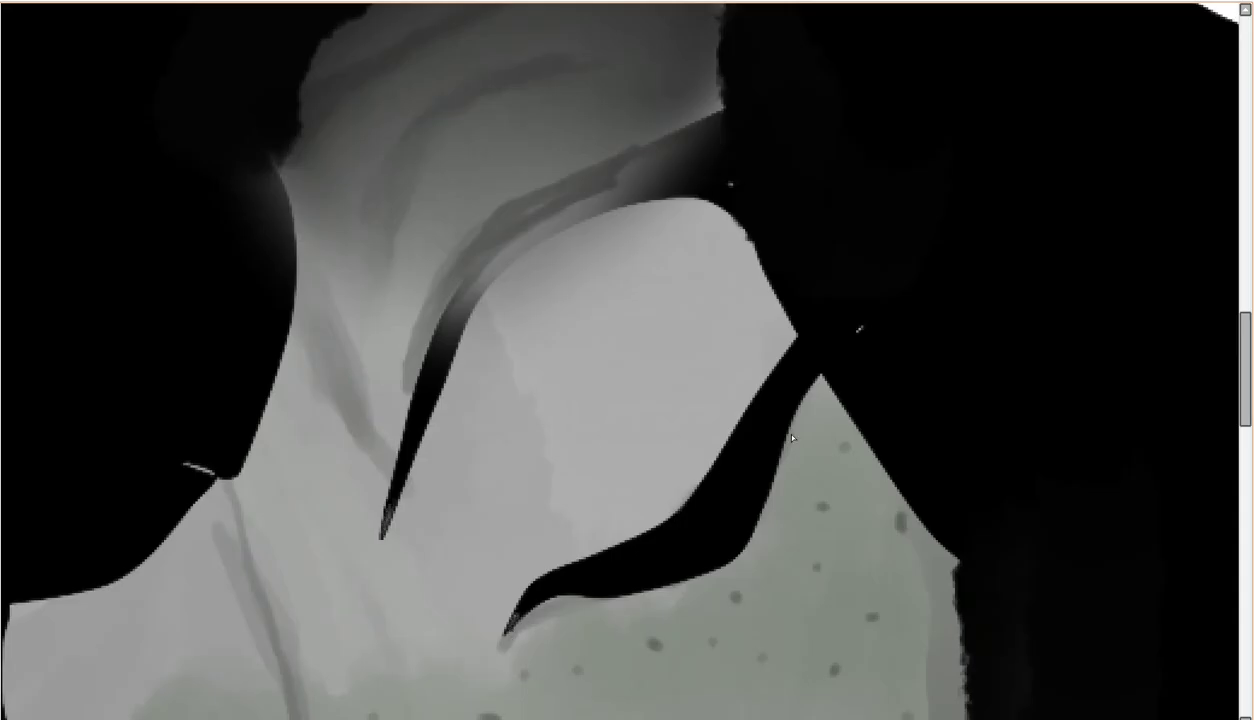
- Paint translucent dark grey strokes along the upper eyelid crease down to the thin lash point
scroll(507, 630, down, 3)
scroll(606, 309, up, 3)
drag(577, 261, 870, 82)
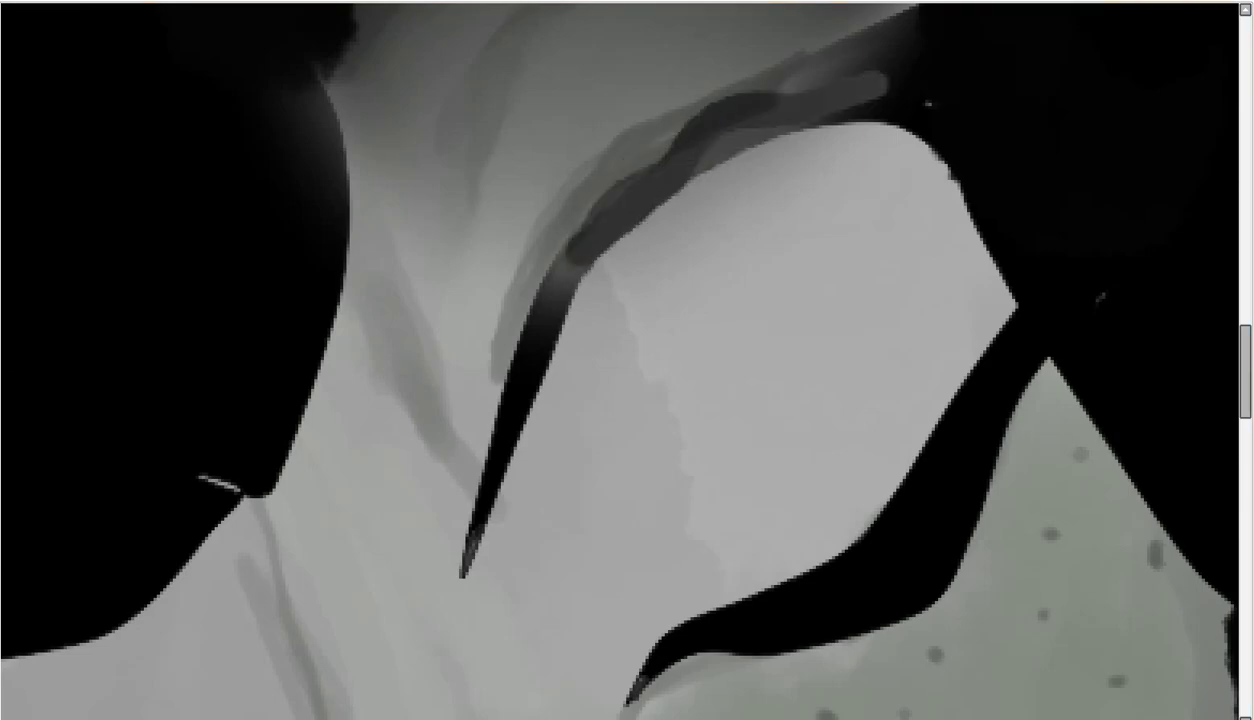
scroll(585, 207, down, 3)
mouse_move(585, 207)
mouse_down()
mouse_move(617, 258)
mouse_move(500, 340)
mouse_up()
scroll(287, 222, down, 3)
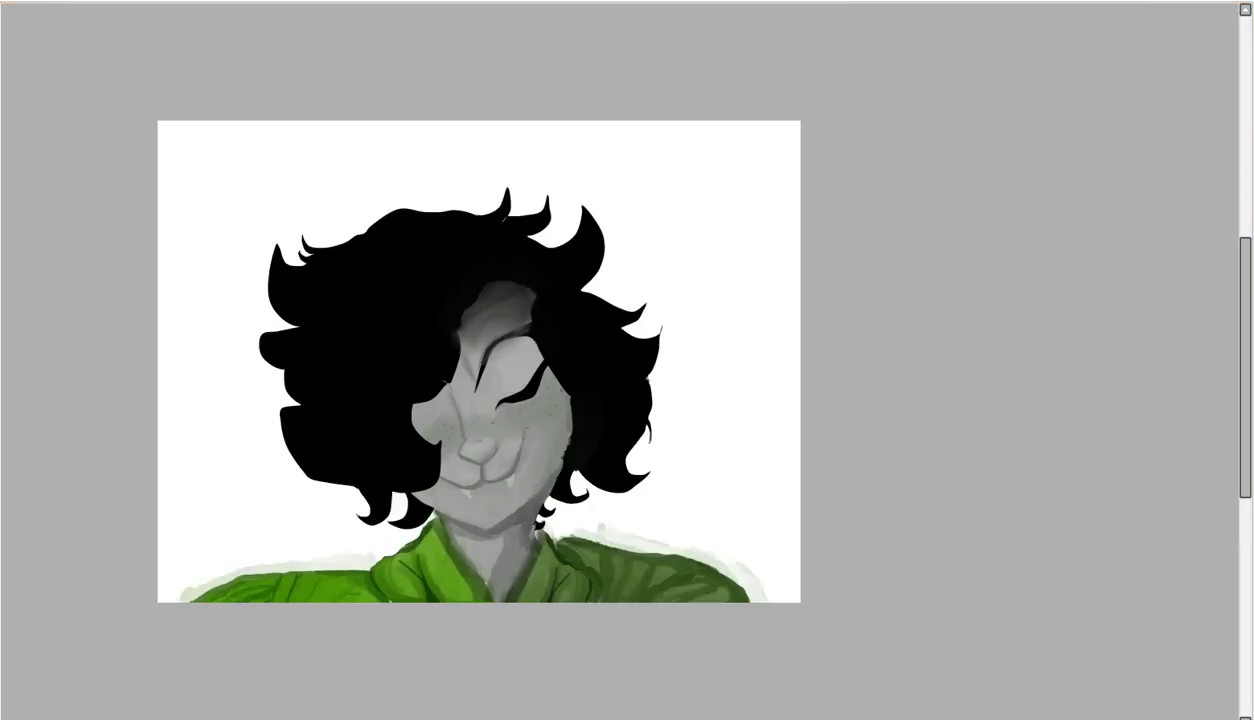
- Cover the white background with deep blue paint and shift its hue to magenta purple
key(alt+BackSpace)
mouse_move(200, 480)
mouse_down()
mouse_move(241, 467)
mouse_move(224, 305)
mouse_move(753, 473)
mouse_move(868, 345)
mouse_up()
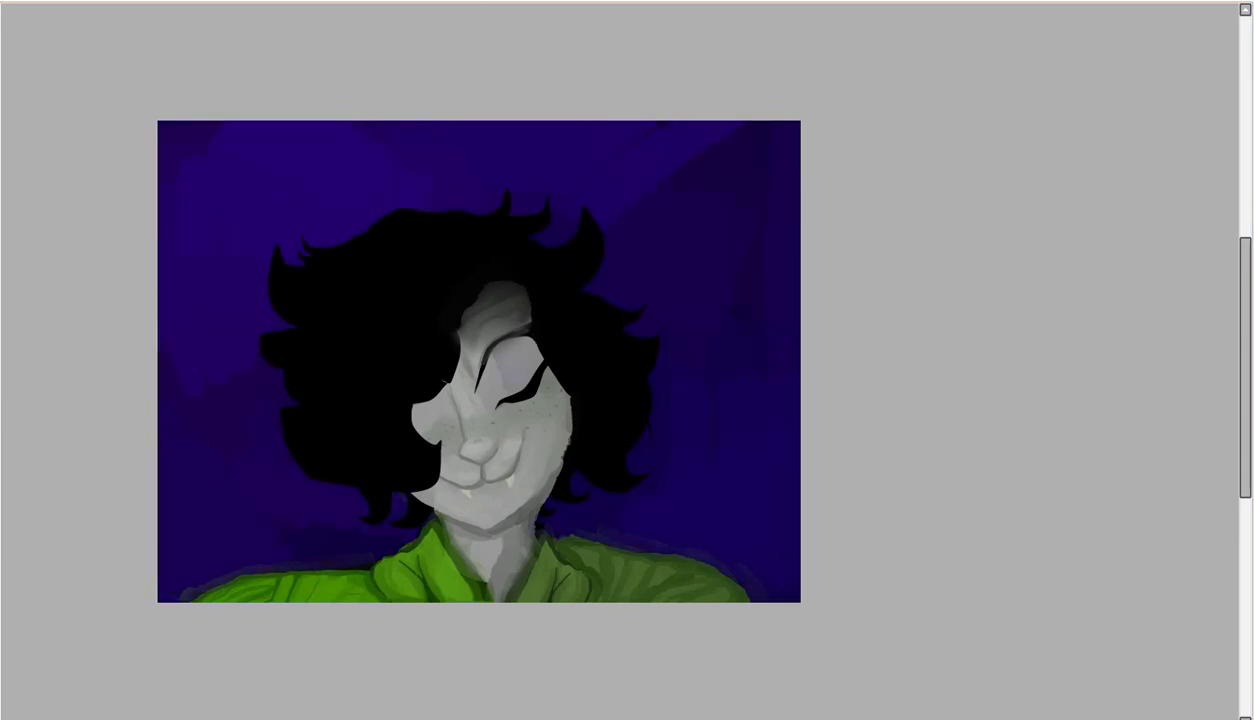
key(ctrl+u)
drag(500, 266, 531, 266)
click(537, 344)
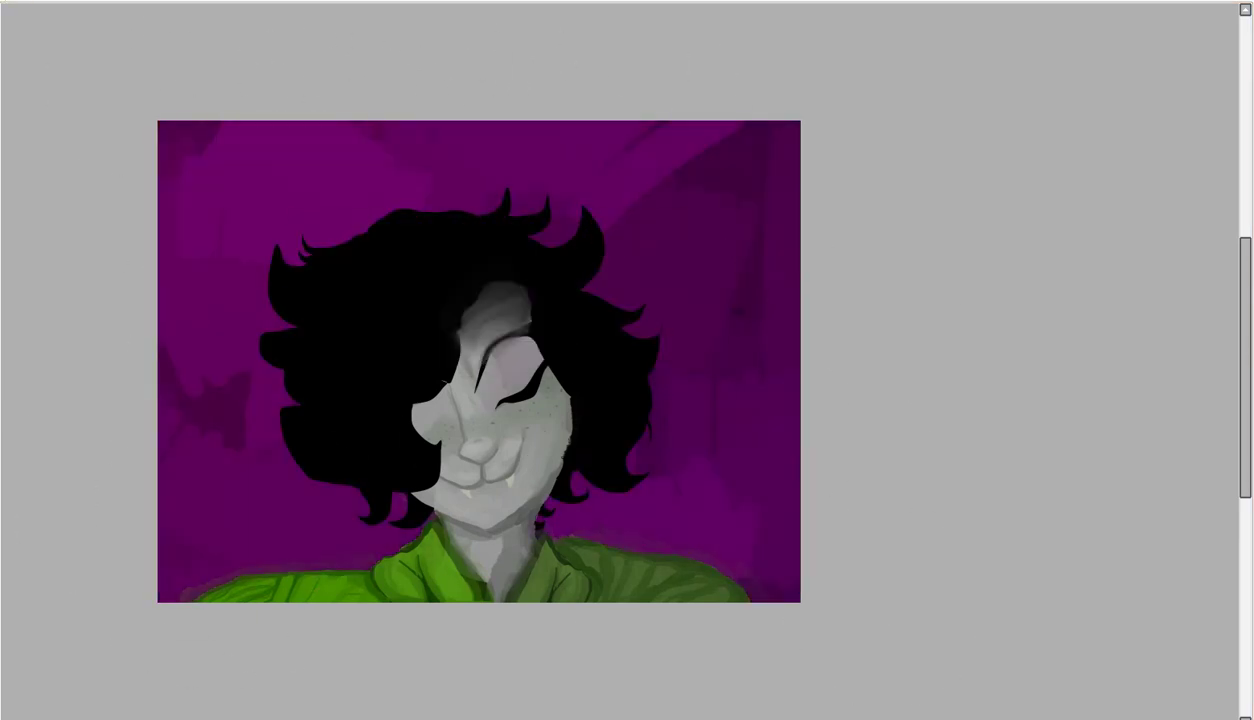
- Paint darker vertical trunk-like bands across the background and shift its hue to a bluer violet
mouse_move(231, 388)
mouse_down()
mouse_move(218, 540)
mouse_move(340, 520)
mouse_move(207, 493)
mouse_move(295, 149)
mouse_move(240, 285)
mouse_up()
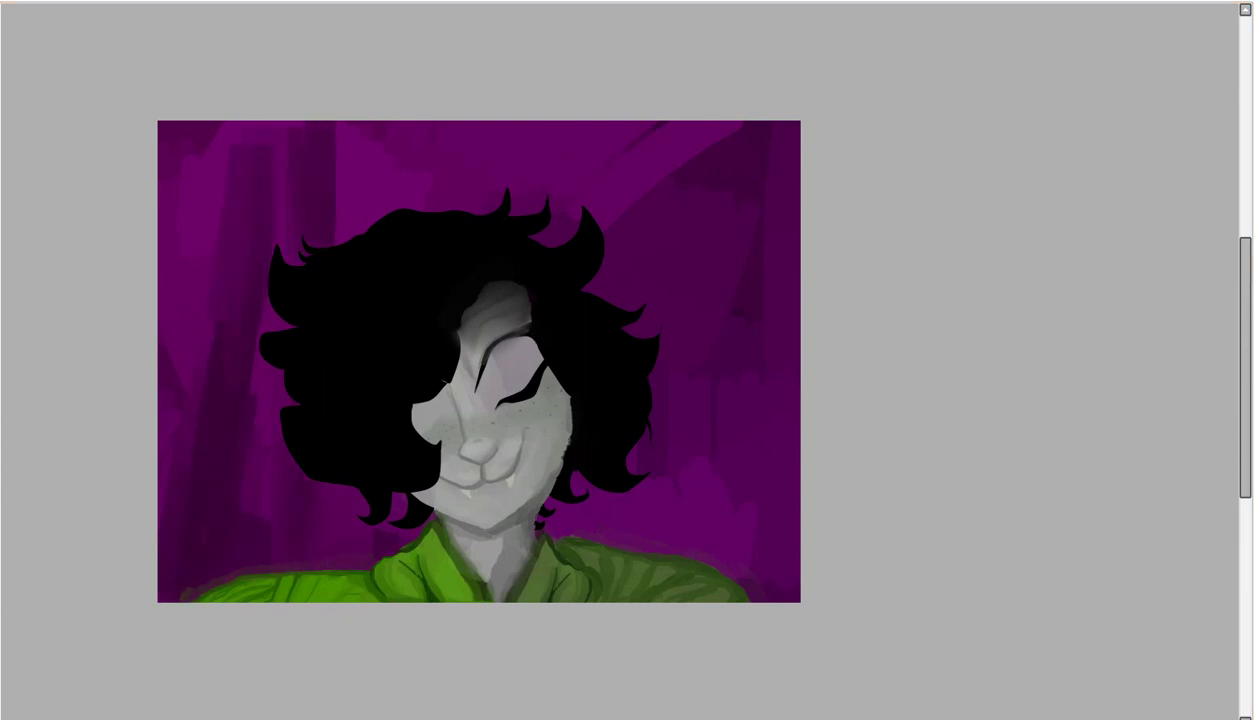
drag(647, 511, 640, 125)
drag(495, 125, 525, 595)
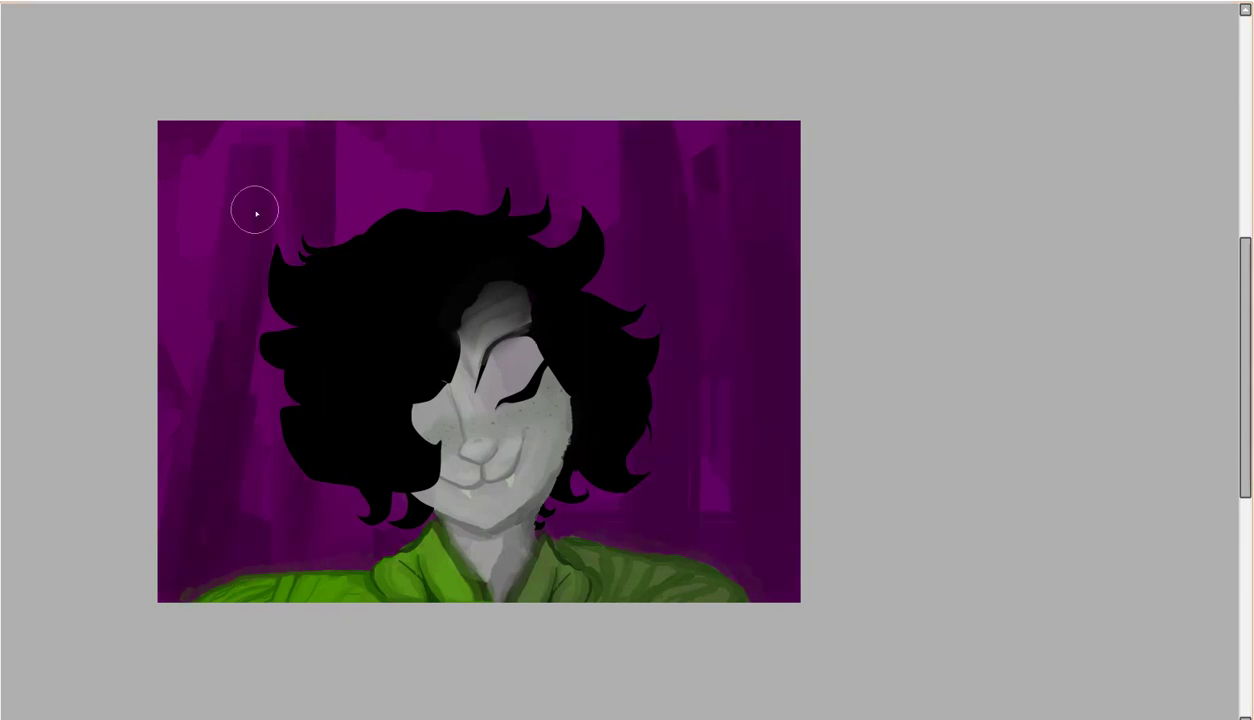
mouse_move(150, 276)
mouse_down()
mouse_move(168, 201)
mouse_move(260, 154)
mouse_move(252, 364)
mouse_move(371, 148)
mouse_move(557, 210)
mouse_move(770, 540)
mouse_up()
key(ctrl+u)
mouse_move(500, 265)
mouse_down()
mouse_move(518, 281)
mouse_move(515, 322)
mouse_up()
key(Return)
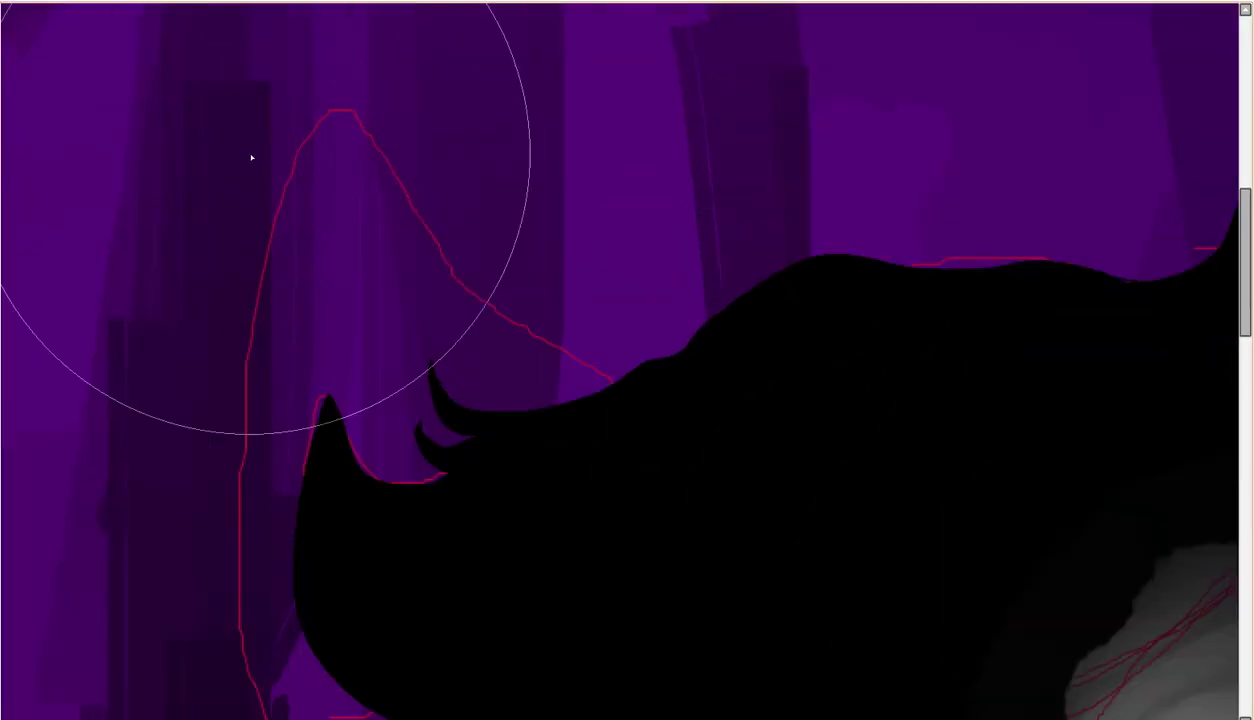
- Fill the left sketched ear with orange behind the black hair
drag(390, 250, 420, 470)
mouse_move(430, 330)
mouse_down()
mouse_move(549, 372)
mouse_move(470, 300)
mouse_move(530, 320)
mouse_up()
key(minus)
mouse_move(360, 600)
mouse_down()
mouse_move(425, 687)
mouse_move(395, 470)
mouse_move(450, 599)
mouse_up()
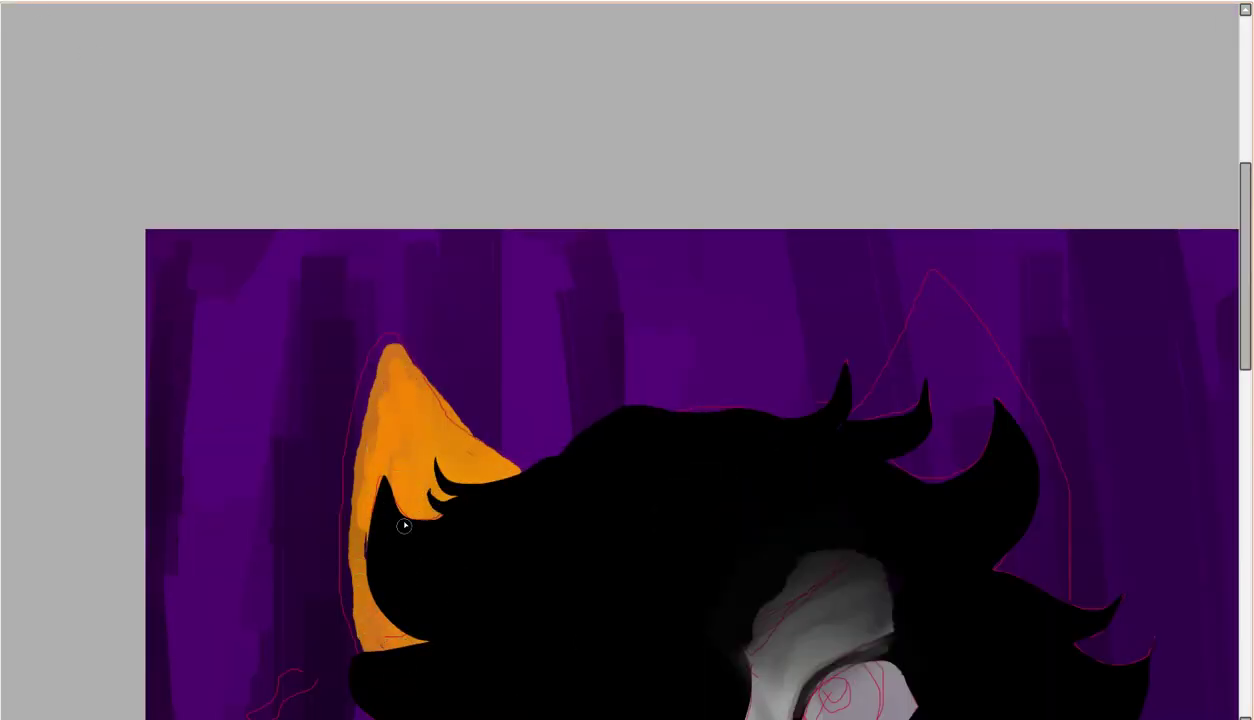
- Paint the left ear's lower inside in saturated orange and its tip in a lighter orange
key(plus)
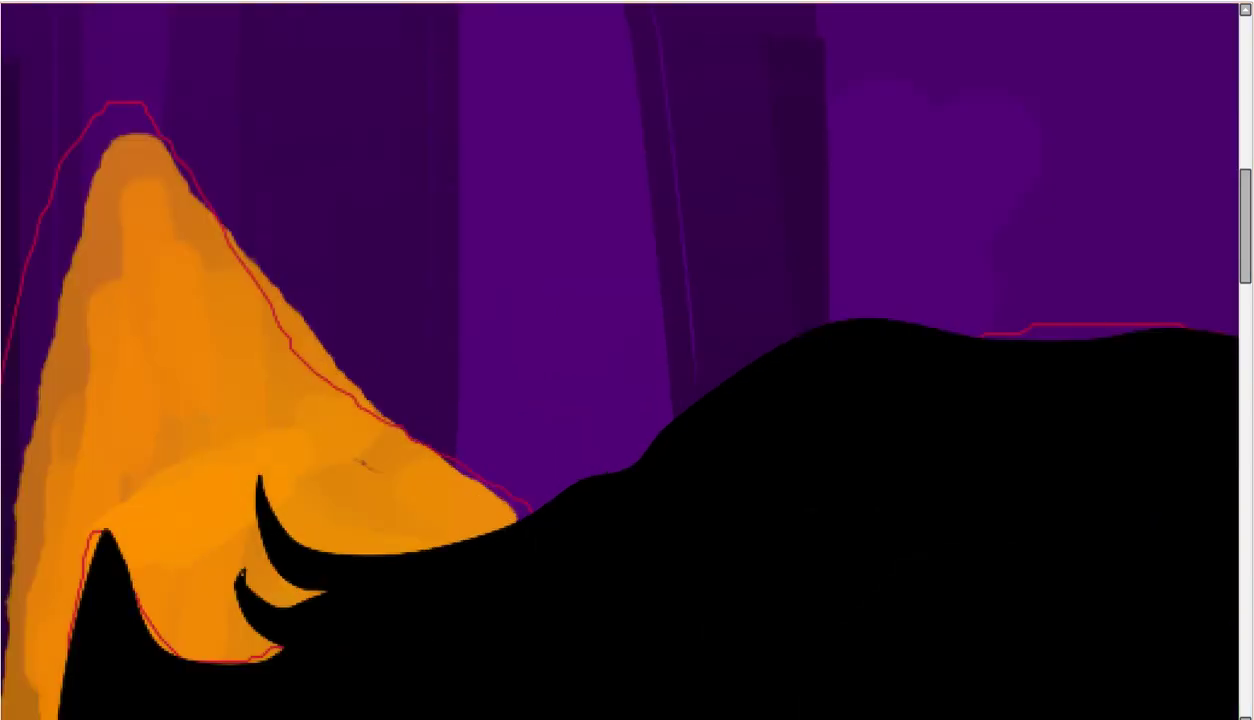
mouse_move(270, 430)
mouse_down()
mouse_move(313, 520)
mouse_move(336, 448)
mouse_up()
key(minus)
key(minus)
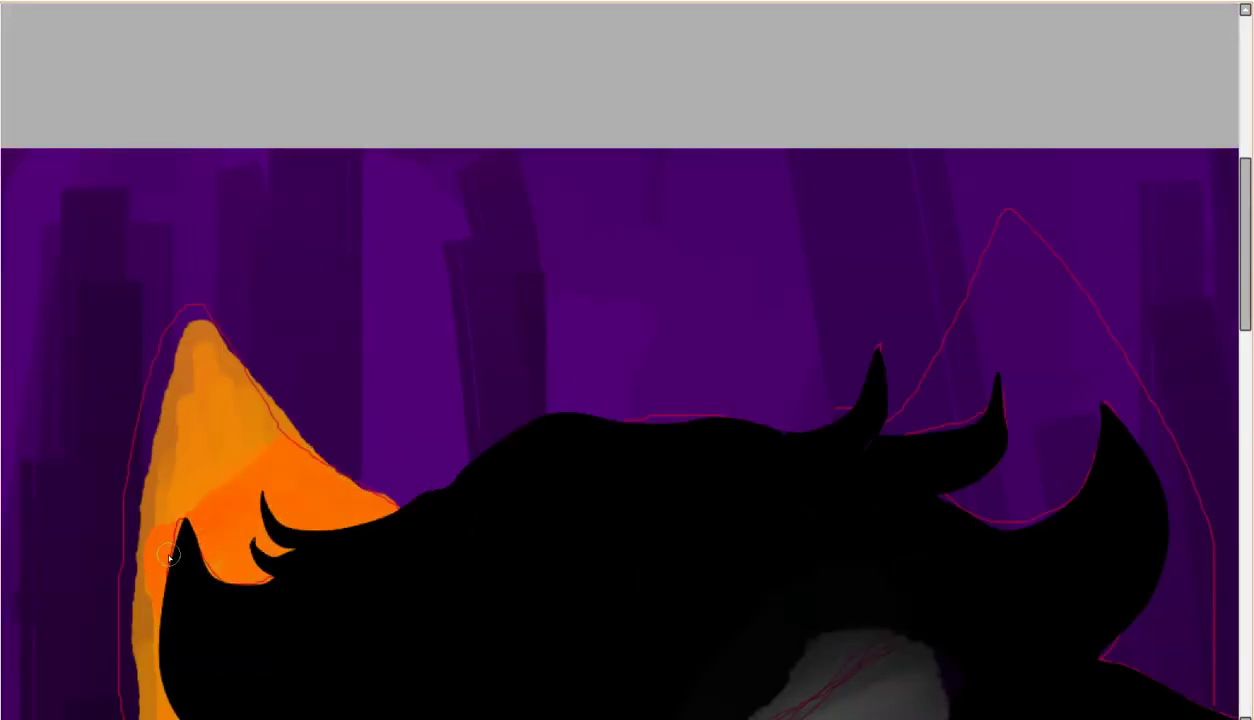
key(plus)
mouse_move(215, 455)
mouse_down()
mouse_move(213, 536)
mouse_move(263, 504)
mouse_move(190, 523)
mouse_up()
scroll(190, 523, down, 1)
key(minus)
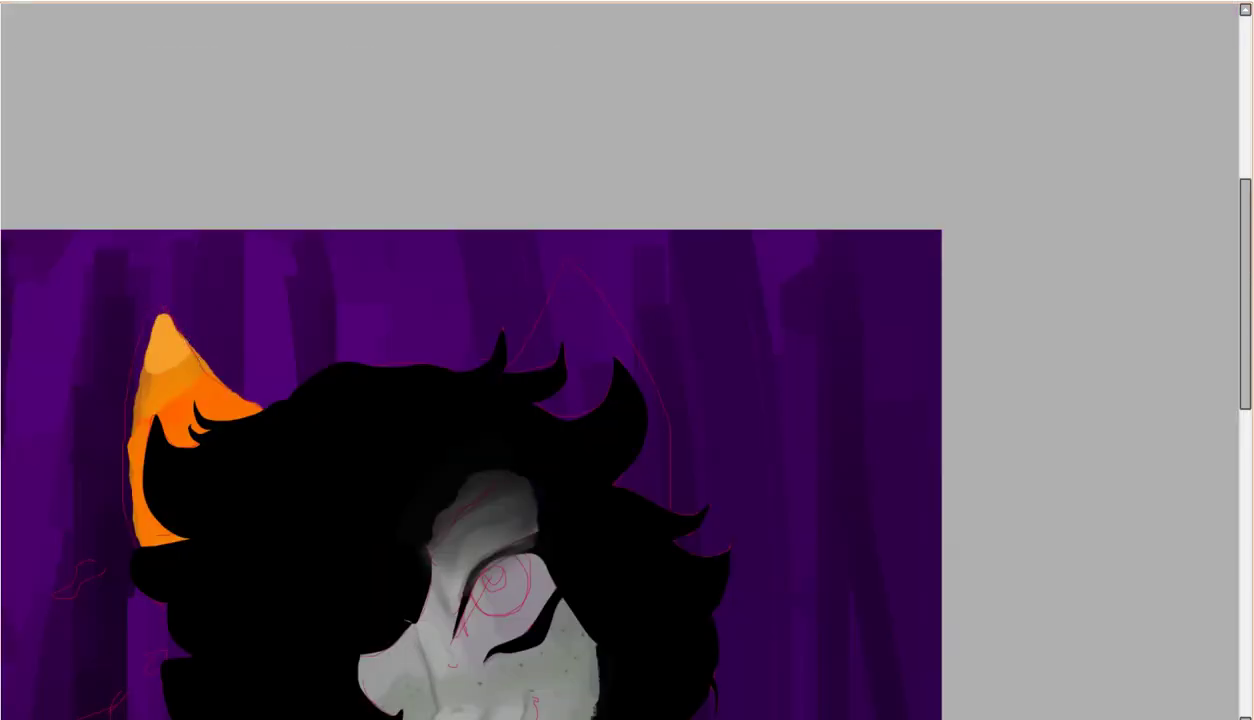
- Shade the left ear's outer edge with a brown band from the tip down to the hair
key(plus)
key(plus)
scroll(318, 440, down, 2)
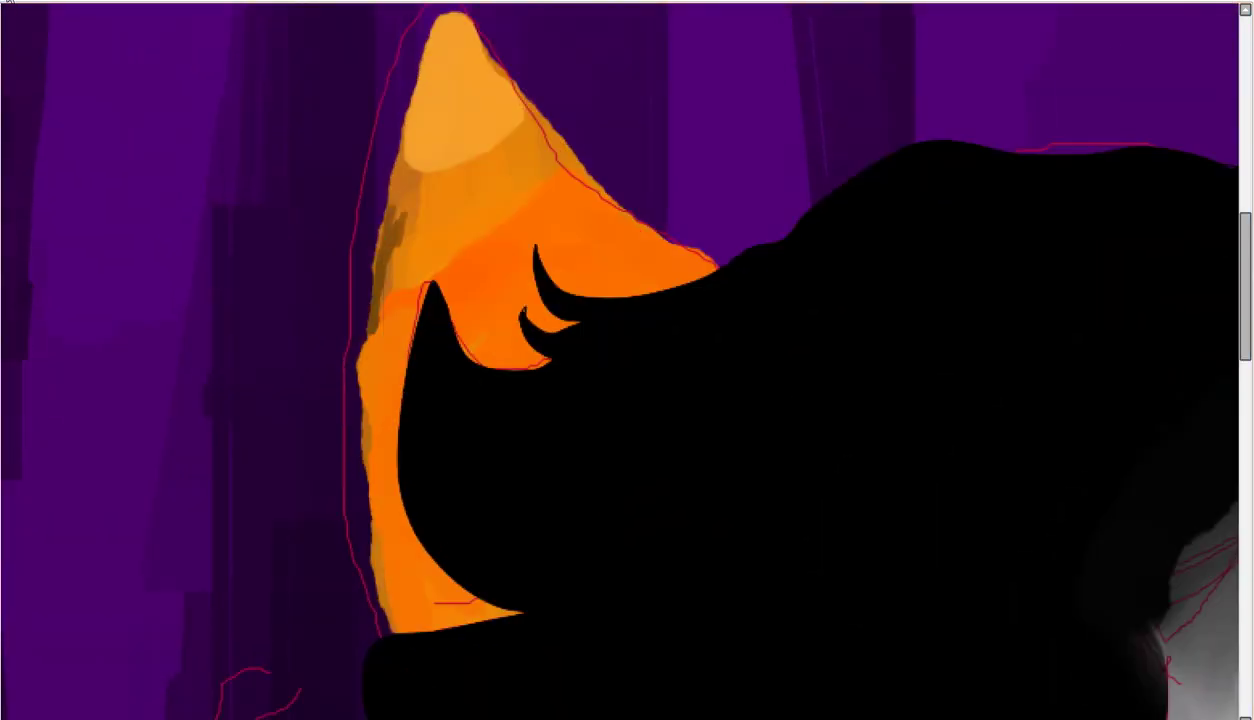
click(362, 295)
mouse_move(366, 510)
mouse_down()
mouse_move(370, 612)
mouse_move(343, 335)
mouse_up()
drag(355, 550, 400, 40)
key(minus)
drag(405, 420, 425, 95)
drag(400, 360, 410, 560)
- Add a brown shadow at the left ear's inner base where it meets the hair
mouse_move(652, 268)
mouse_down()
mouse_move(500, 285)
mouse_move(420, 150)
mouse_move(560, 200)
mouse_move(420, 550)
mouse_move(540, 275)
mouse_move(470, 285)
mouse_move(560, 280)
mouse_up()
key(minus)
key(plus)
mouse_move(603, 364)
mouse_down()
mouse_move(532, 358)
mouse_move(731, 364)
mouse_move(665, 345)
mouse_move(715, 440)
mouse_up()
key(minus)
key(minus)
key(plus)
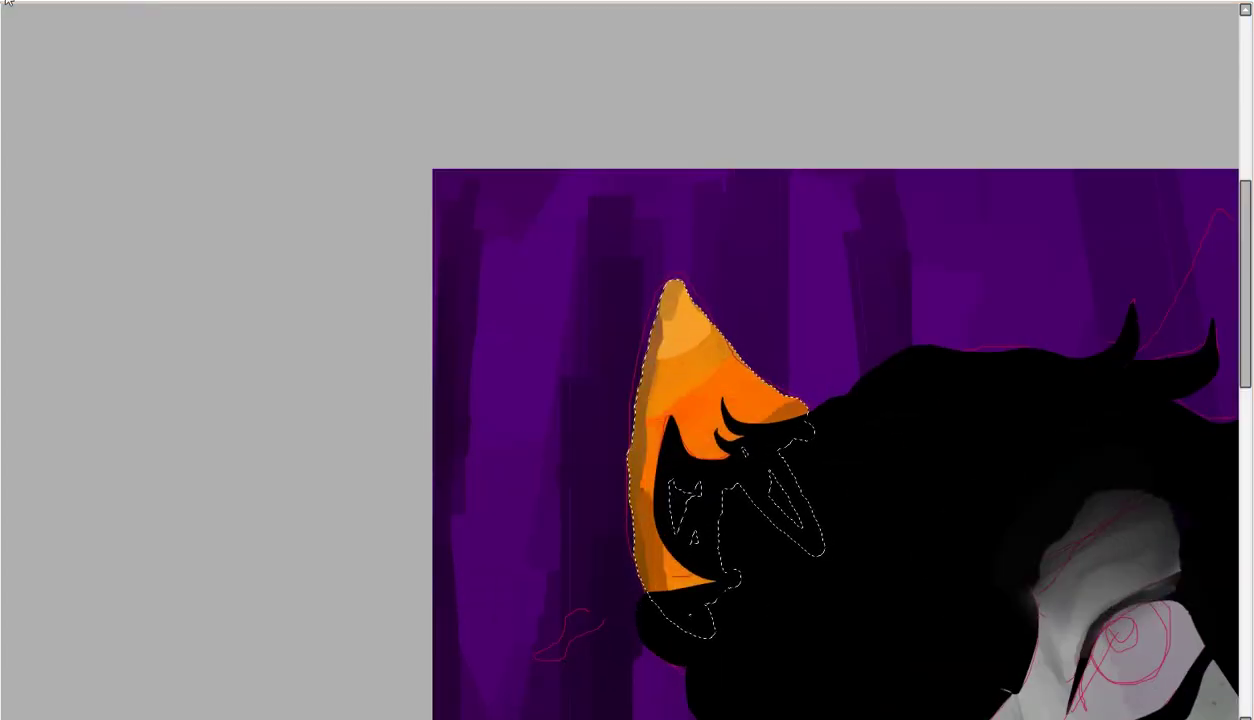
- Lower the saturation of the selected orange ear
key(minus)
key(ctrl+u)
click(490, 288)
drag(490, 290, 456, 290)
click(537, 343)
- Place a mirrored copy of the orange ear on the right side of the head
key(minus)
key(minus)
key(plus)
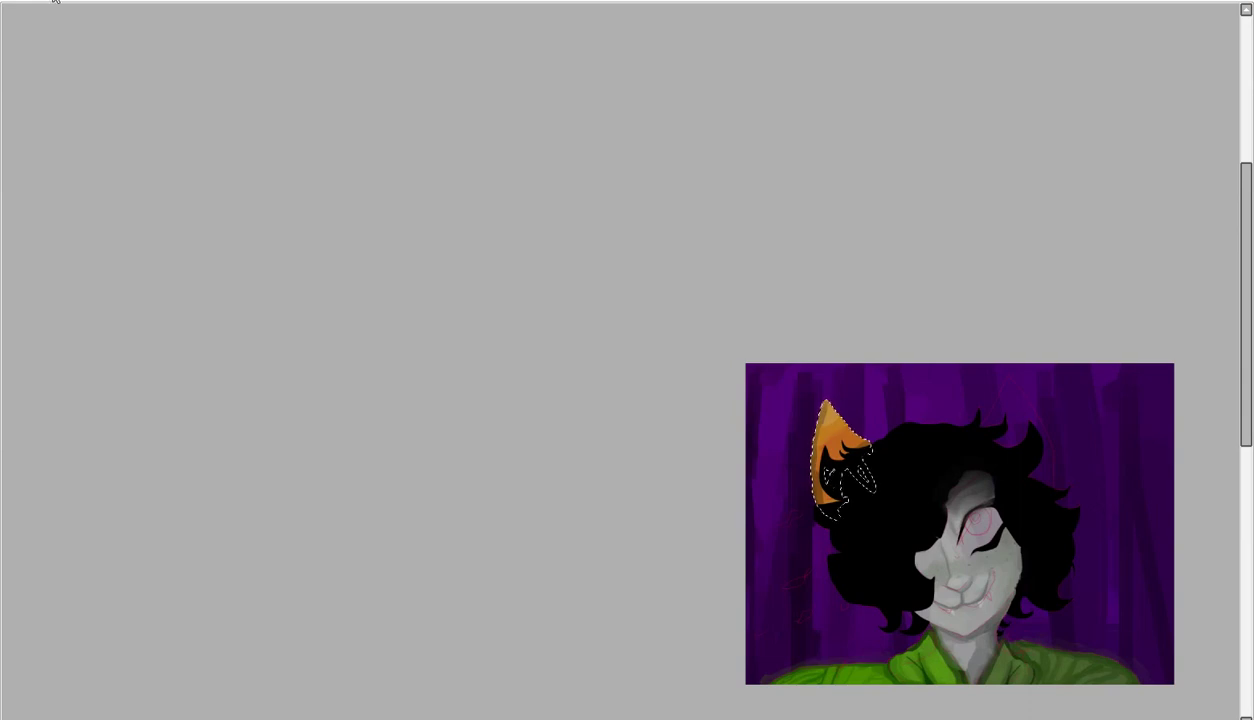
drag(812, 455, 1028, 452)
key(Return)
- Paint a round purple iris inside the open eye between the lash lines
key(plus)
key(plus)
key(plus)
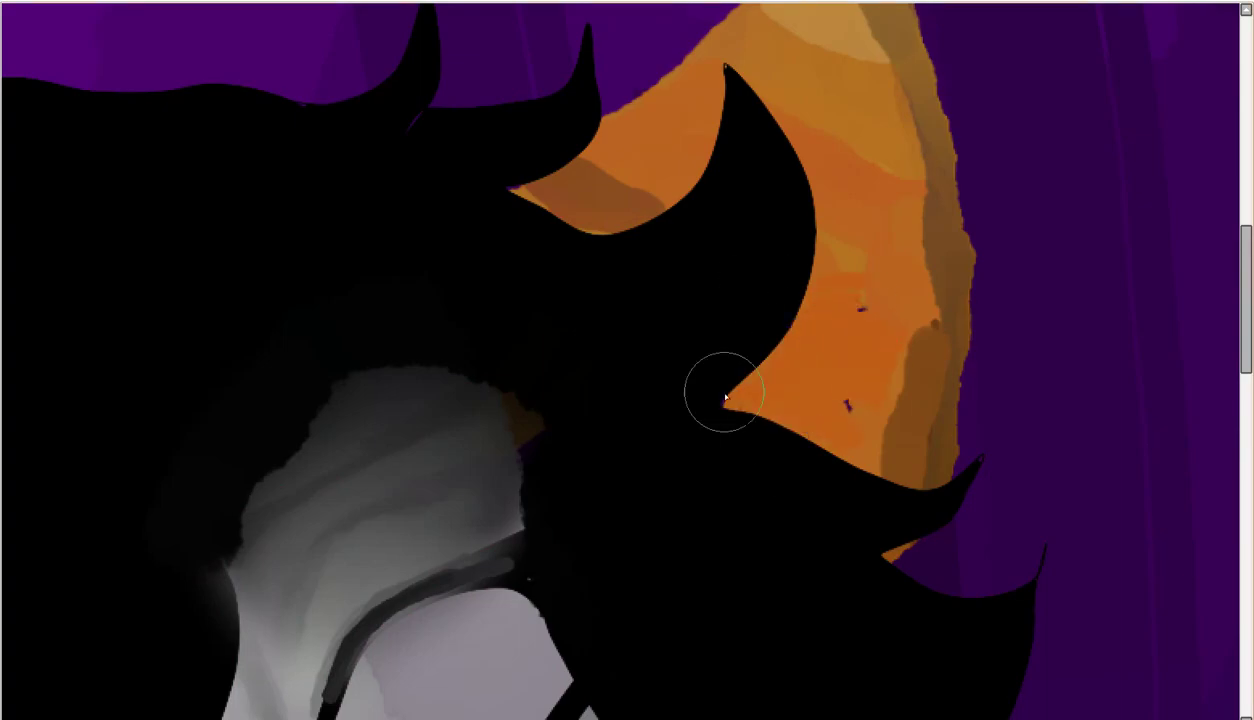
key(minus)
key(minus)
key(minus)
key(plus)
key(plus)
key(plus)
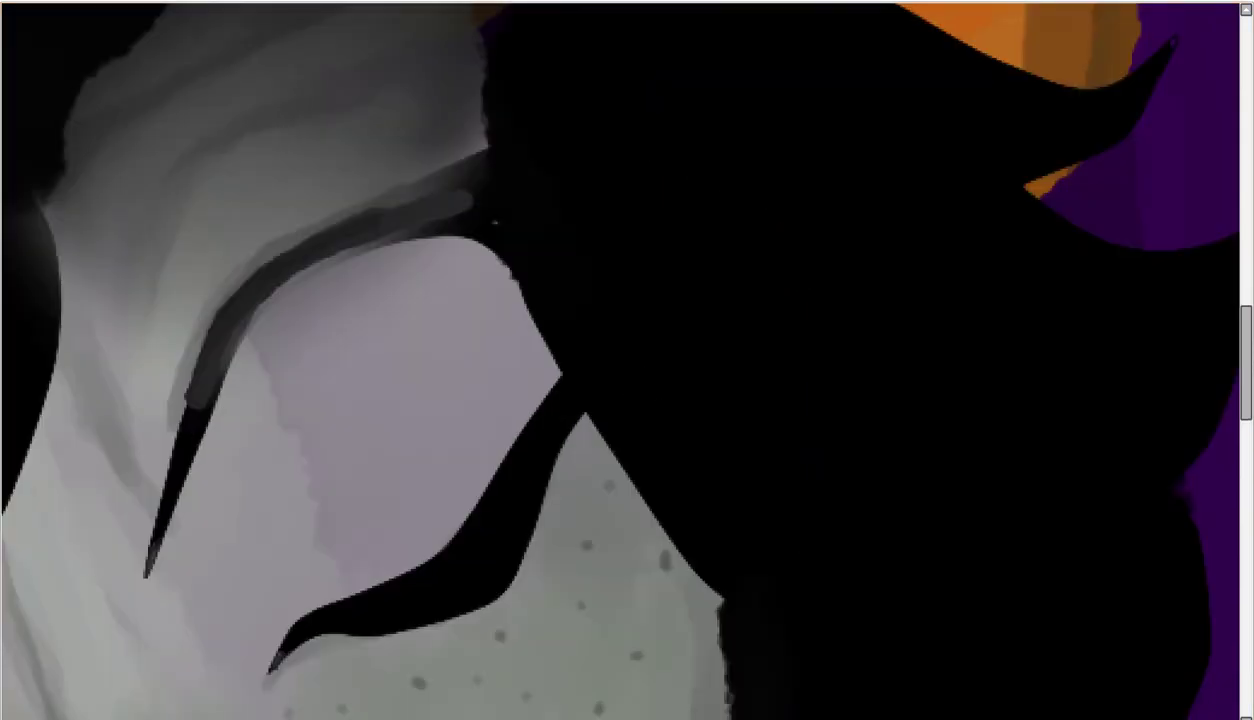
mouse_move(318, 436)
mouse_down()
mouse_move(392, 341)
mouse_move(440, 414)
mouse_up()
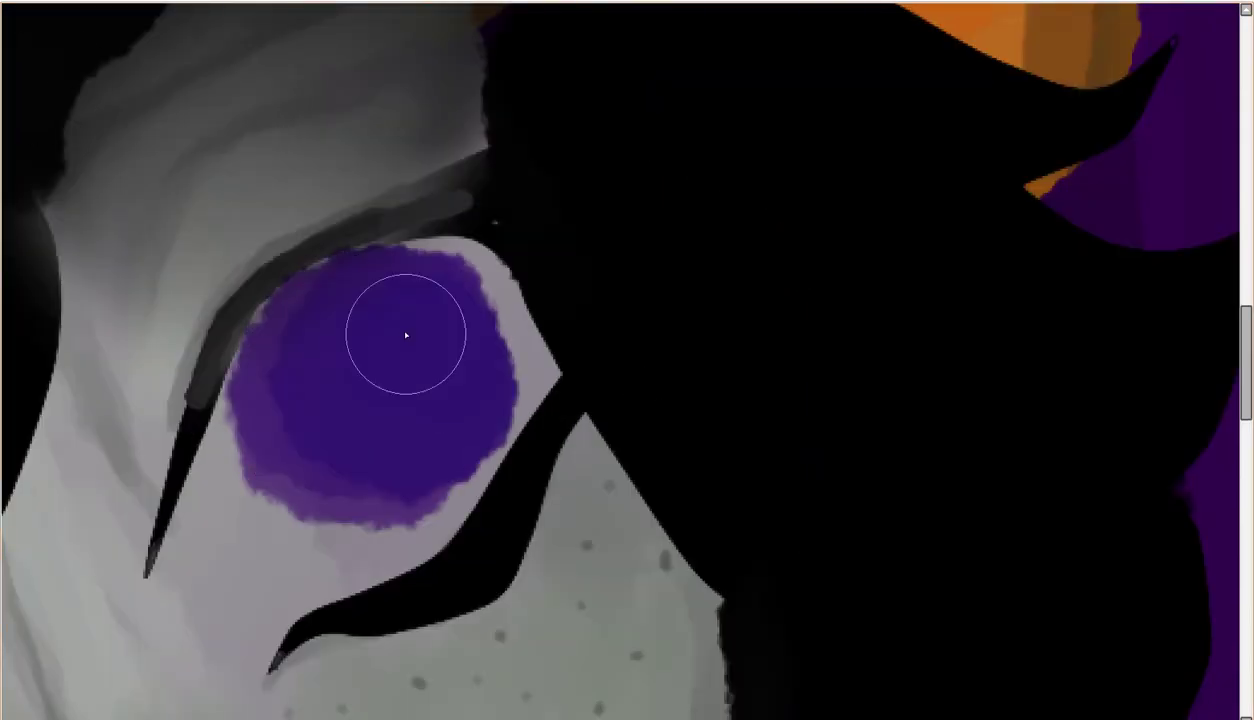
- Darken the purple iris to a deep navy blue
key(minus)
key(minus)
key(minus)
key(plus)
key(plus)
mouse_move(300, 420)
mouse_down()
mouse_move(414, 442)
mouse_move(380, 330)
mouse_up()
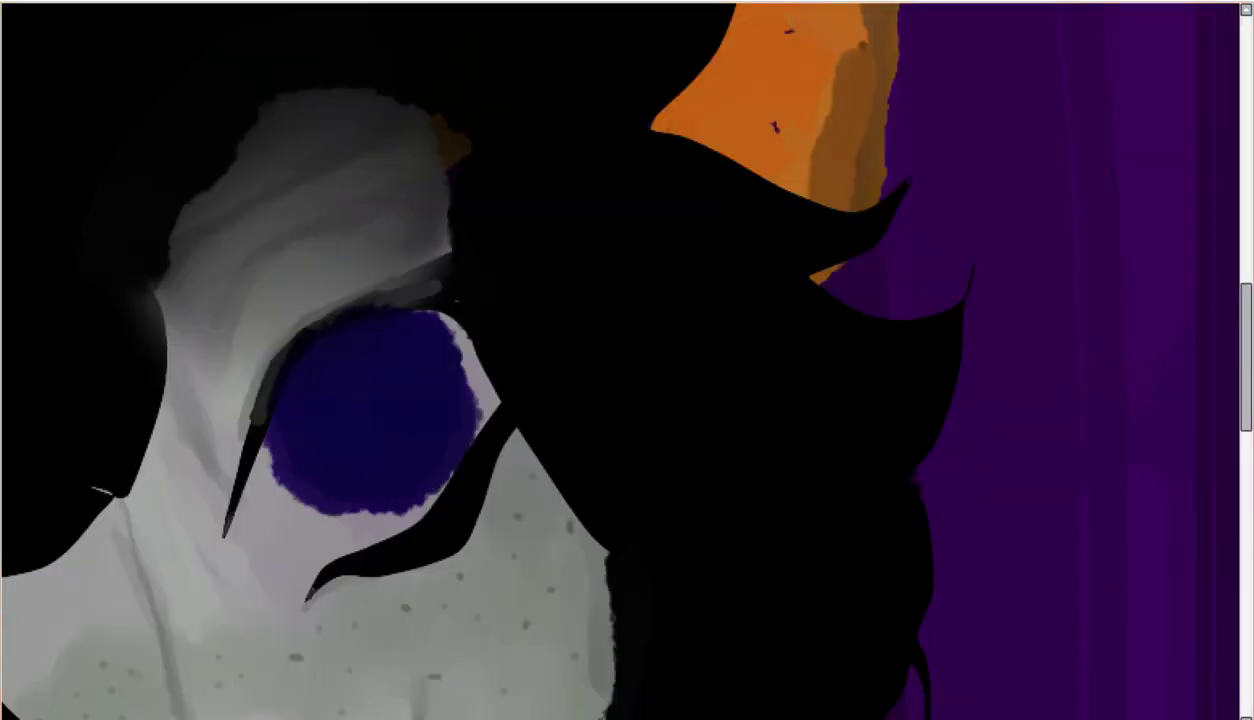
- Paint bright green over the iris, leaving a thin navy rim around its lower edge
drag(330, 410, 410, 400)
key(minus)
key(minus)
key(minus)
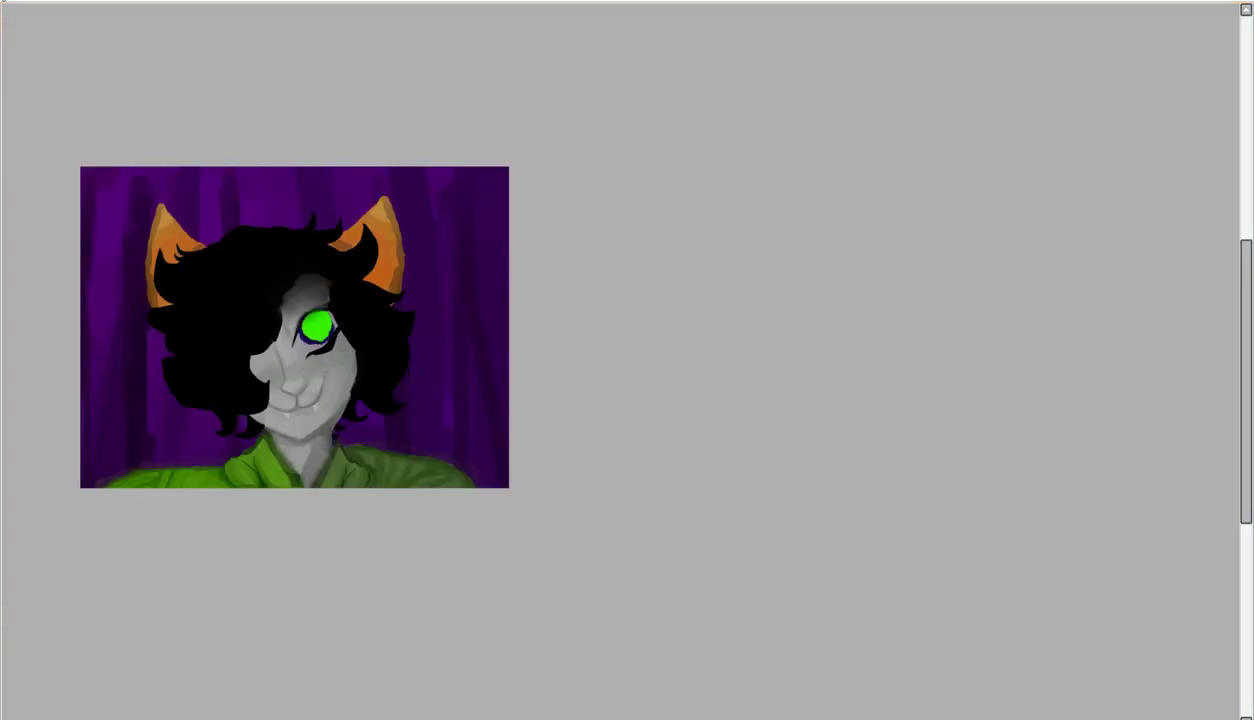
key(plus)
key(plus)
key(plus)
mouse_move(165, 242)
mouse_down()
mouse_move(200, 280)
mouse_move(168, 196)
mouse_up()
key(plus)
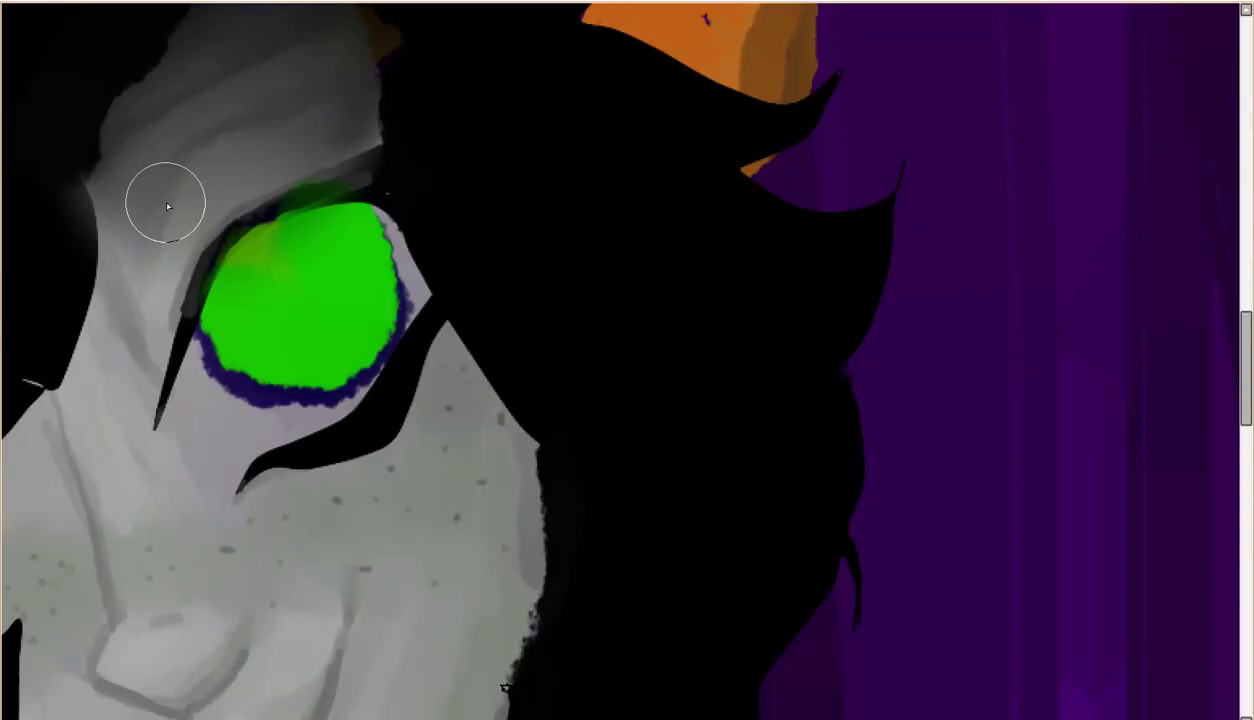
- Paint a darker green inner ring and a very dark green pupil in the middle of the iris
key(plus)
drag(380, 330, 448, 392)
key(minus)
key(plus)
mouse_move(420, 350)
mouse_down()
mouse_move(442, 318)
mouse_move(250, 314)
mouse_up()
key(ctrl+z)
mouse_move(423, 324)
mouse_down()
mouse_move(420, 339)
mouse_move(430, 300)
mouse_up()
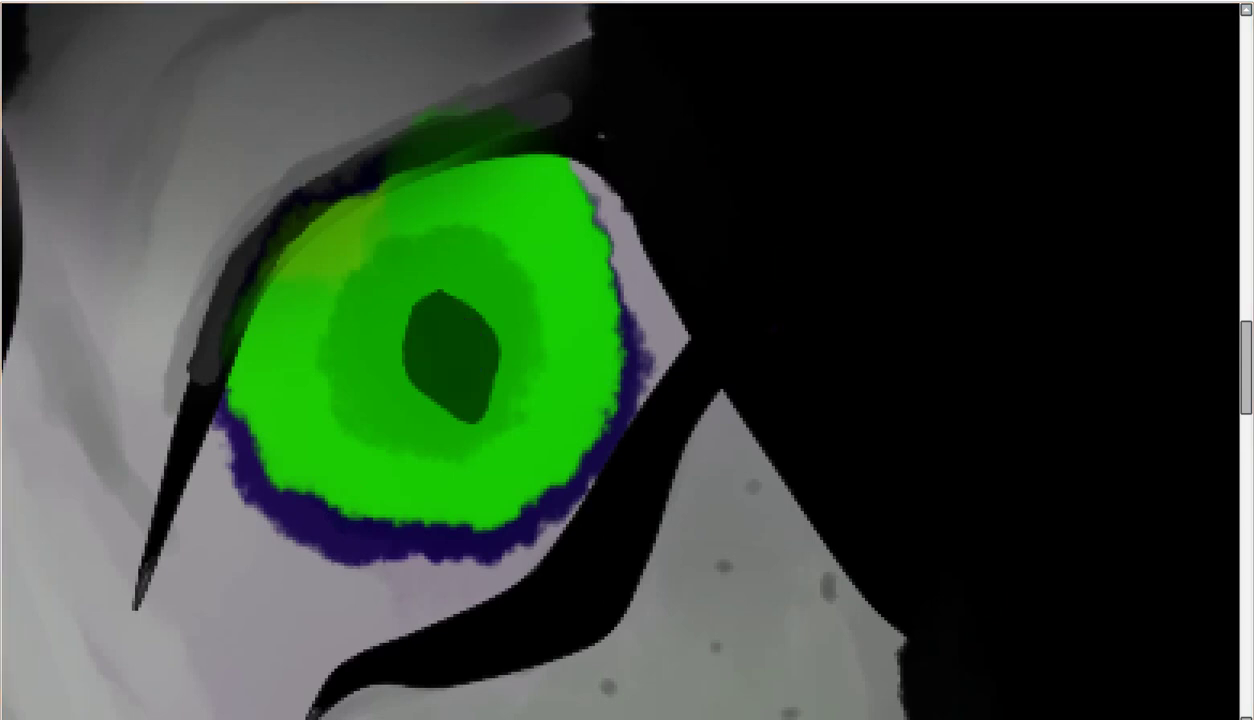
- Shade the upper and left parts of the green iris with a soft shadow beneath the eyelid
drag(200, 411, 558, 168)
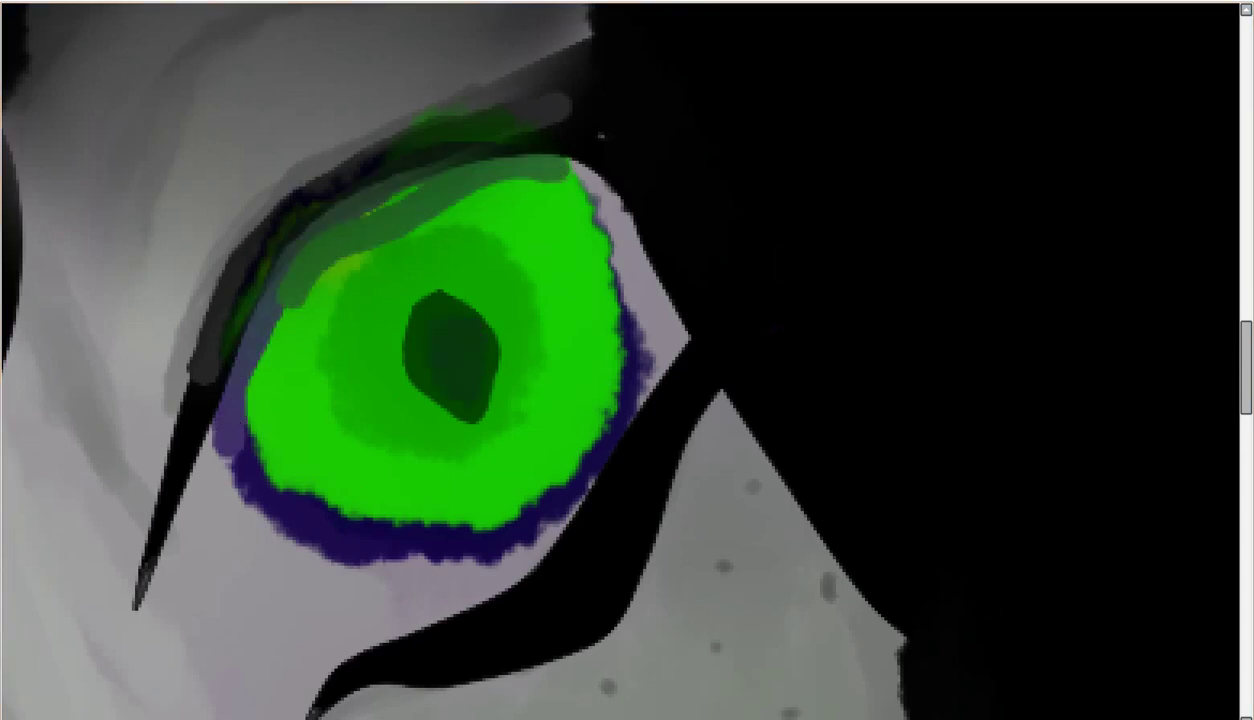
drag(322, 262, 280, 322)
key(ctrl+z)
mouse_move(326, 268)
mouse_down()
mouse_move(307, 370)
mouse_move(260, 400)
mouse_move(320, 440)
mouse_up()
scroll(325, 276, down, 5)
scroll(353, 583, up, 4)
click(353, 583)
scroll(360, 576, down, 4)
scroll(312, 531, up, 3)
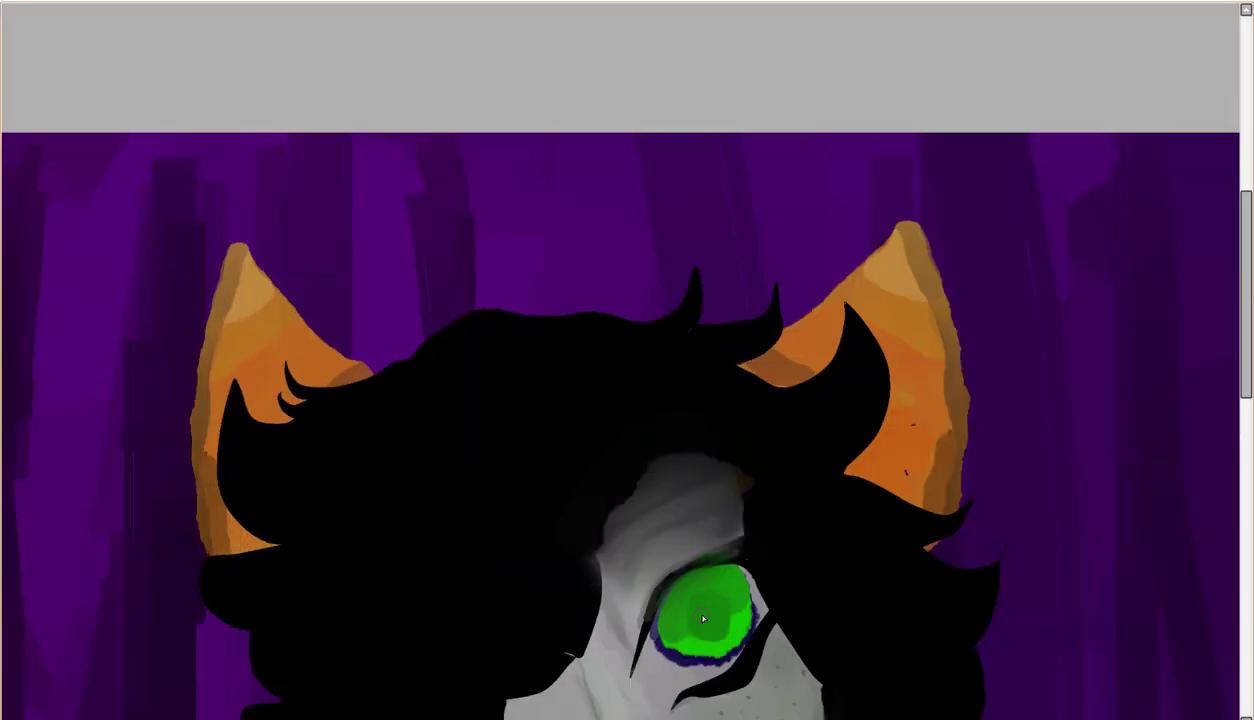
scroll(703, 620, up, 4)
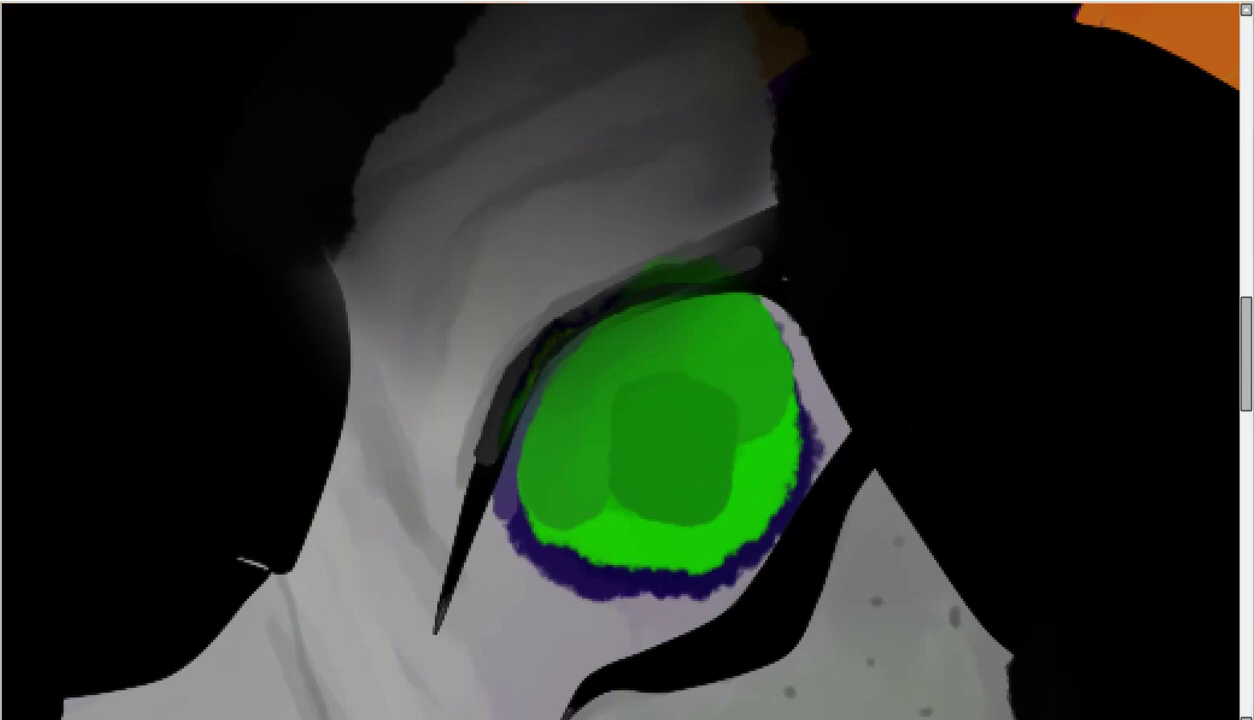
- Brighten the lower iris and the ring around its centre with vivid green
mouse_move(761, 454)
mouse_down()
mouse_move(527, 489)
mouse_move(700, 420)
mouse_move(582, 391)
mouse_up()
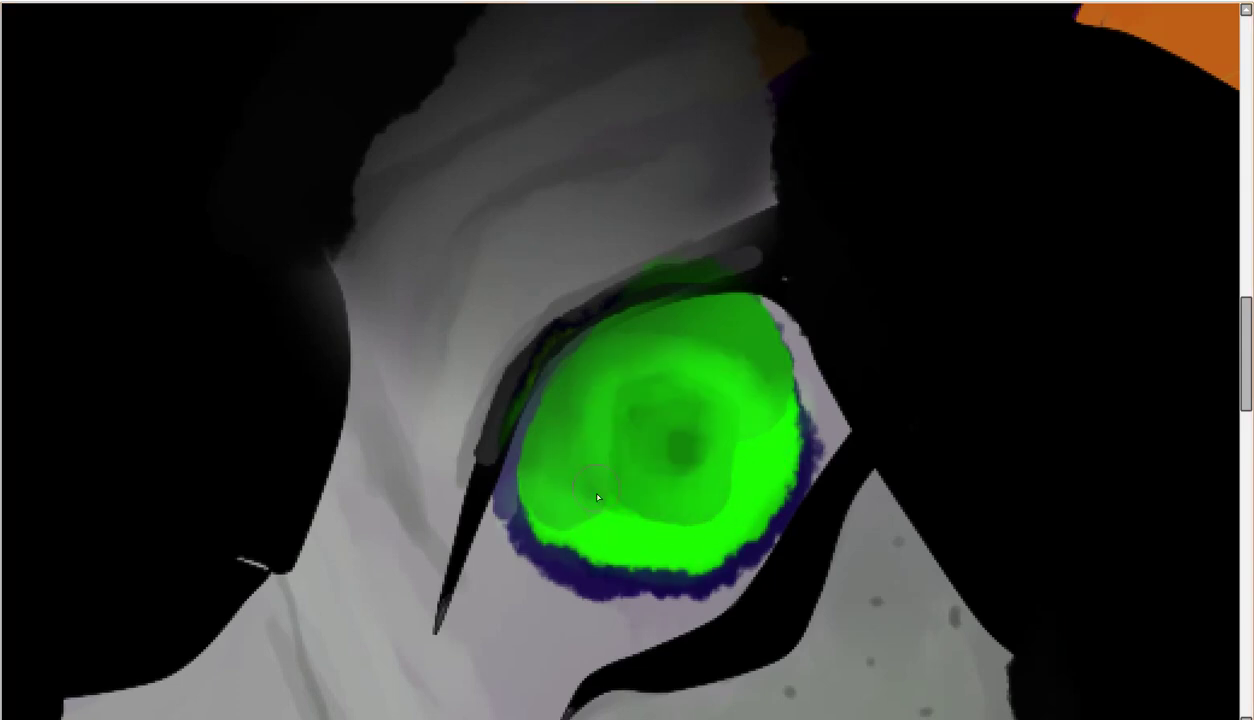
scroll(582, 391, down, 4)
scroll(534, 467, up, 4)
- Try purple reflections on the upper-right and lower-left edges of the green iris
mouse_move(500, 525)
mouse_down()
mouse_move(576, 442)
mouse_move(685, 468)
mouse_up()
drag(520, 560, 575, 585)
scroll(572, 268, down, 4)
scroll(692, 477, up, 4)
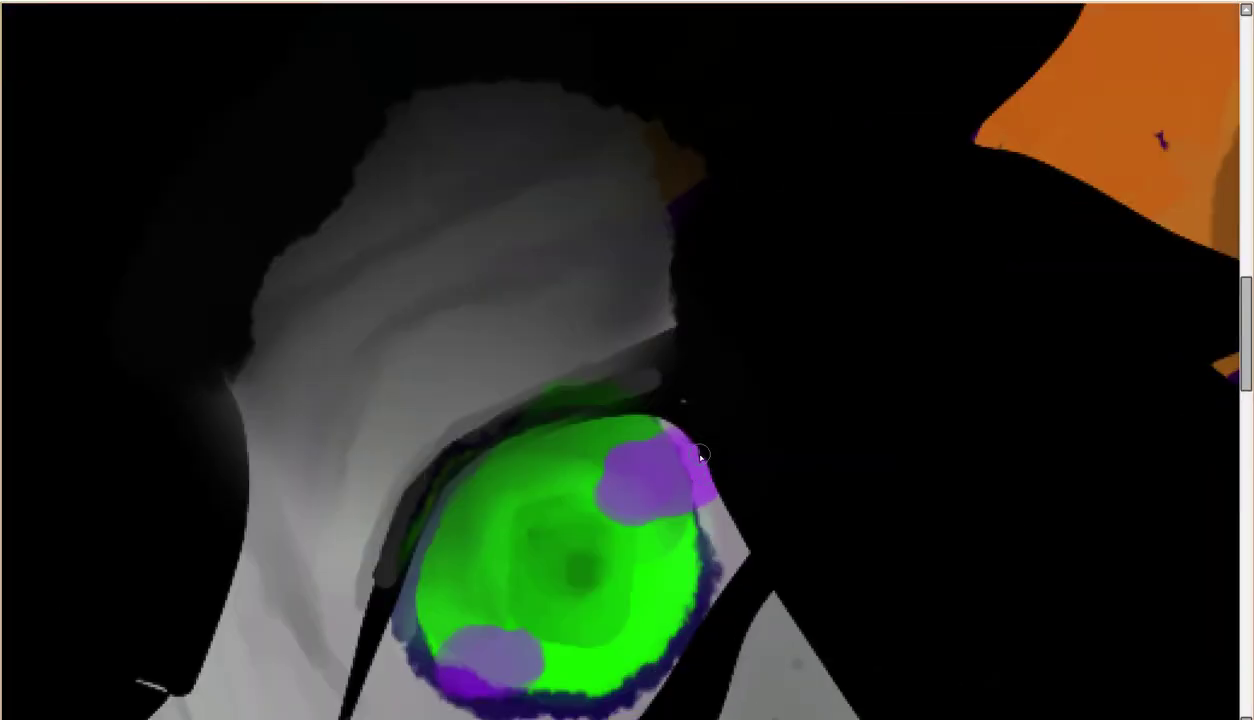
key(ctrl+z)
key(ctrl+z)
key(ctrl+z)
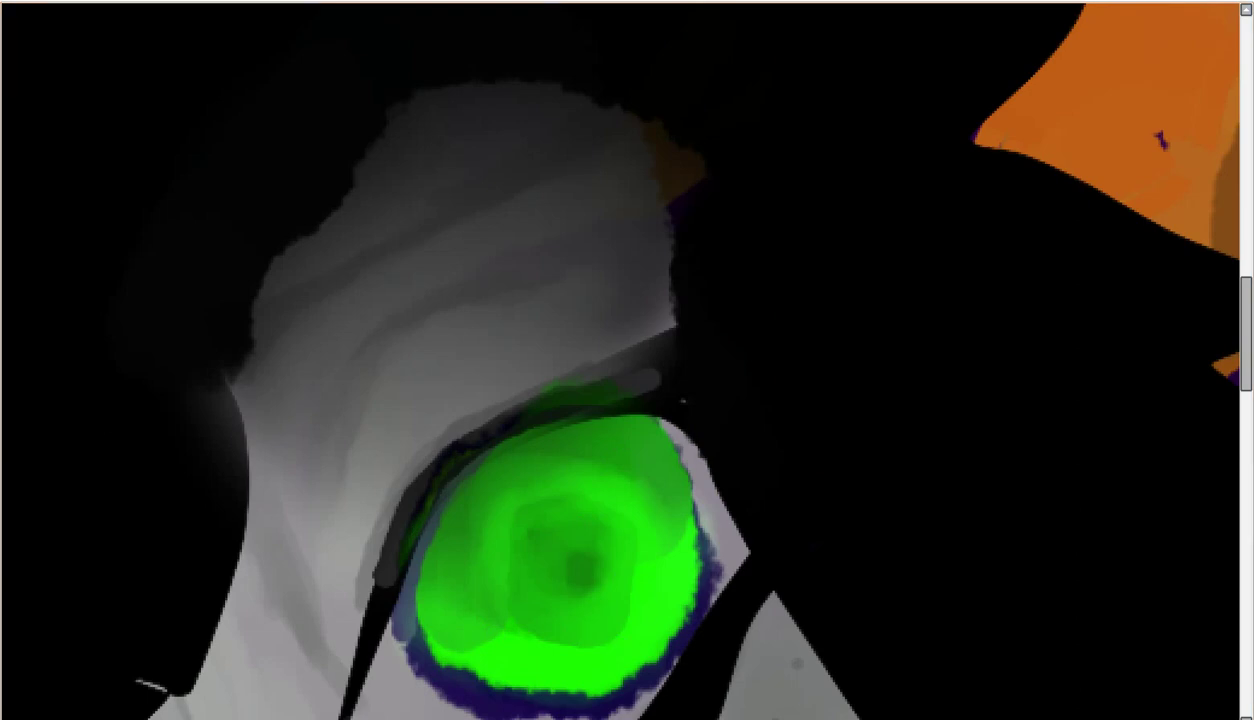
- Paint a large round blackish-green pupil in the centre of the iris
scroll(564, 558, down, 4)
scroll(708, 364, up, 4)
mouse_move(650, 340)
mouse_down()
mouse_move(616, 448)
mouse_move(808, 350)
mouse_move(602, 232)
mouse_move(745, 297)
mouse_move(551, 353)
mouse_move(540, 440)
mouse_up()
scroll(540, 440, down, 5)
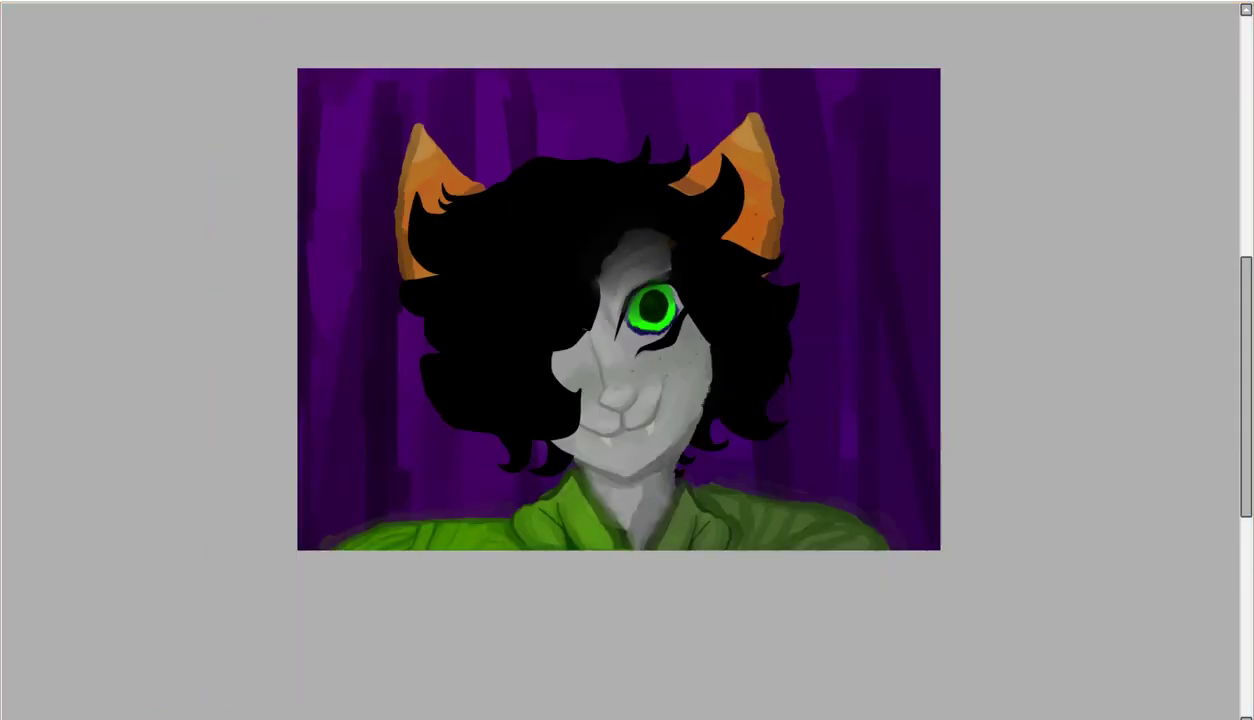
- Try to mirror and distort the iris and pupil to fit the eye opening
key(ctrl+t)
drag(755, 335, 700, 328)
drag(628, 344, 618, 278)
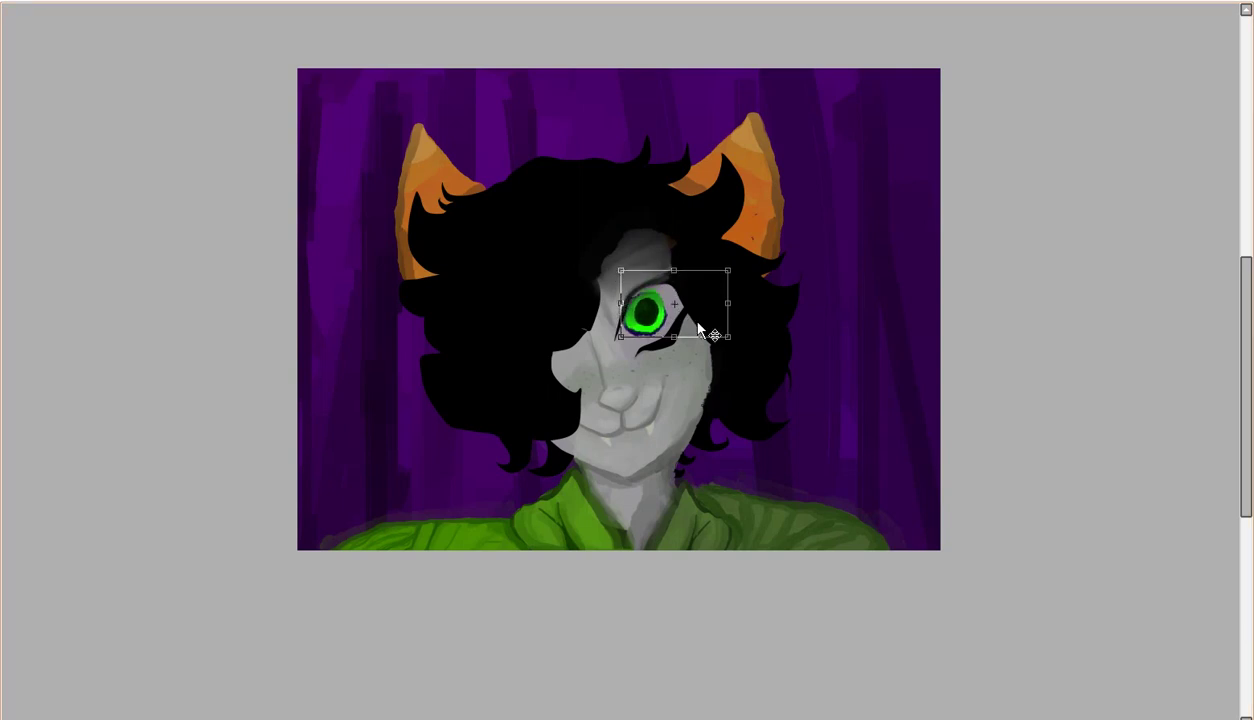
drag(625, 303, 655, 318)
key(ctrl+plus)
key(ctrl+plus)
key(ctrl+plus)
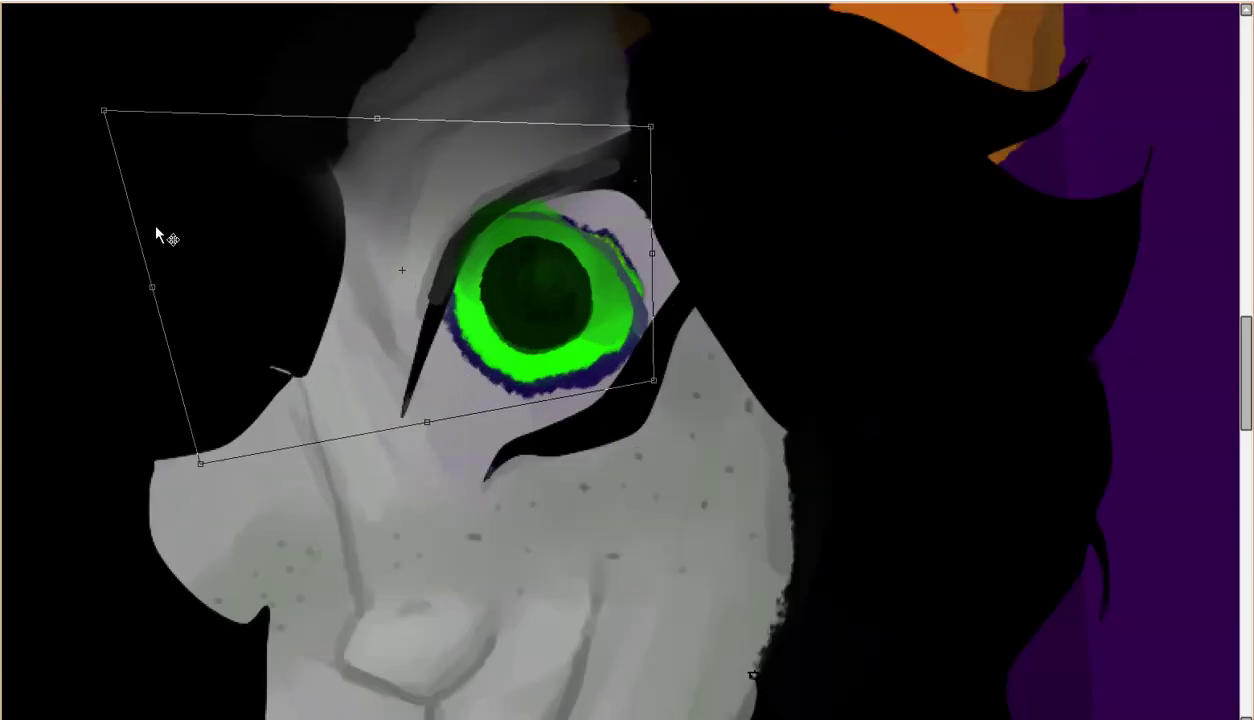
key(ctrl+minus)
key(ctrl+minus)
key(ctrl+minus)
key(ctrl+plus)
key(ctrl+plus)
key(ctrl+plus)
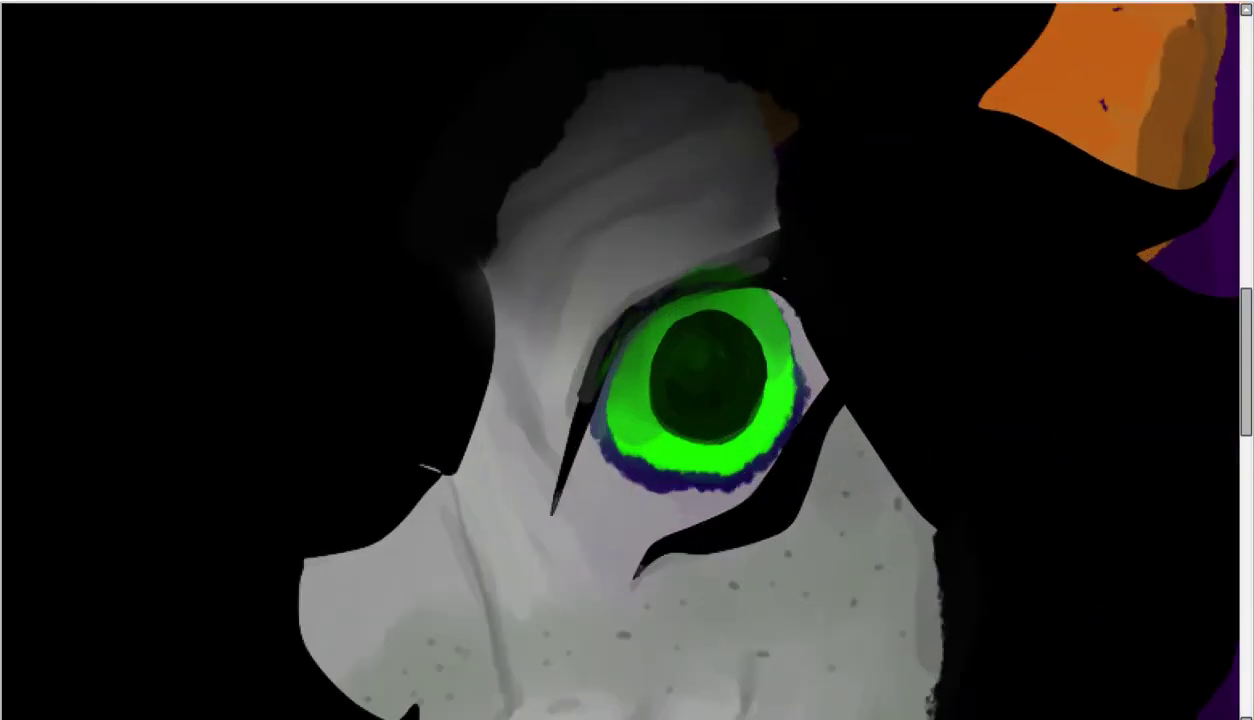
- Narrow the iris and pupil horizontally and paint the eyeball around them white
drag(1106, 337, 966, 342)
key(Return)
mouse_move(724, 400)
mouse_down()
mouse_move(612, 370)
mouse_move(750, 330)
mouse_move(680, 500)
mouse_up()
key(ctrl+minus)
key(ctrl+minus)
key(ctrl+minus)
key(ctrl+plus)
key(ctrl+plus)
key(ctrl+plus)
key(ctrl+plus)
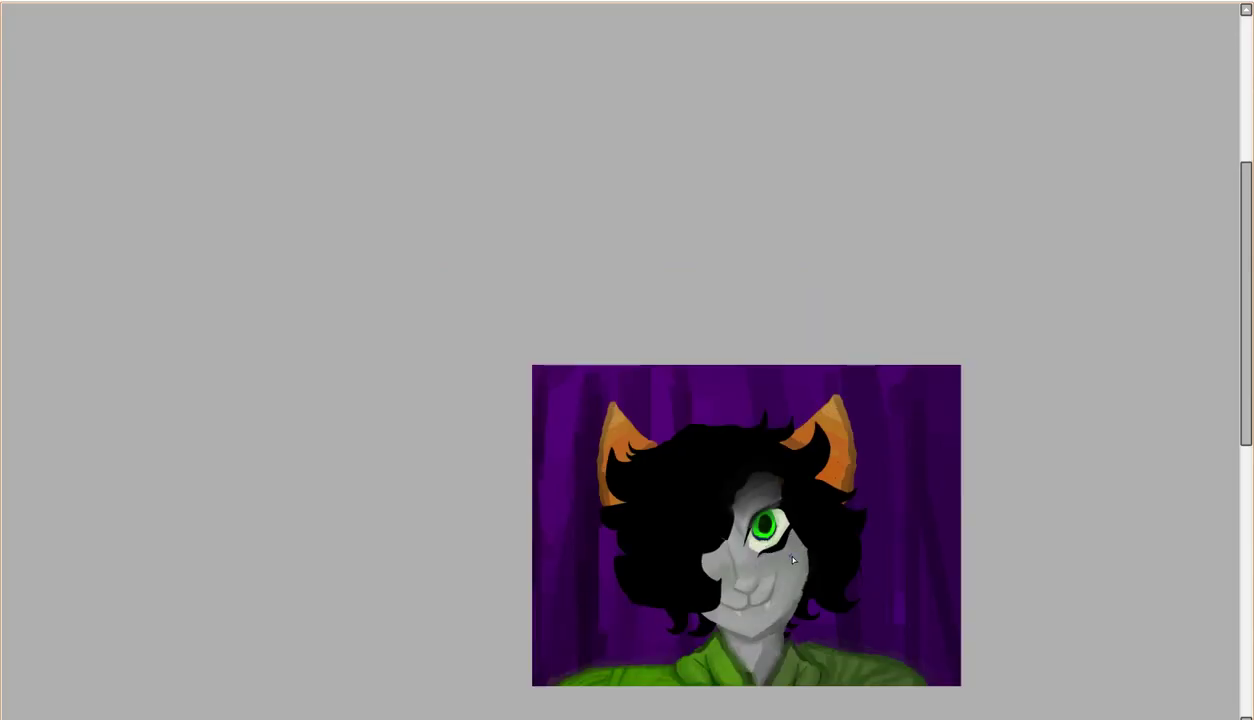
- Switch to the browser's texture image results and copy the green diamond-pattern texture
scroll(568, 356, down, 5)
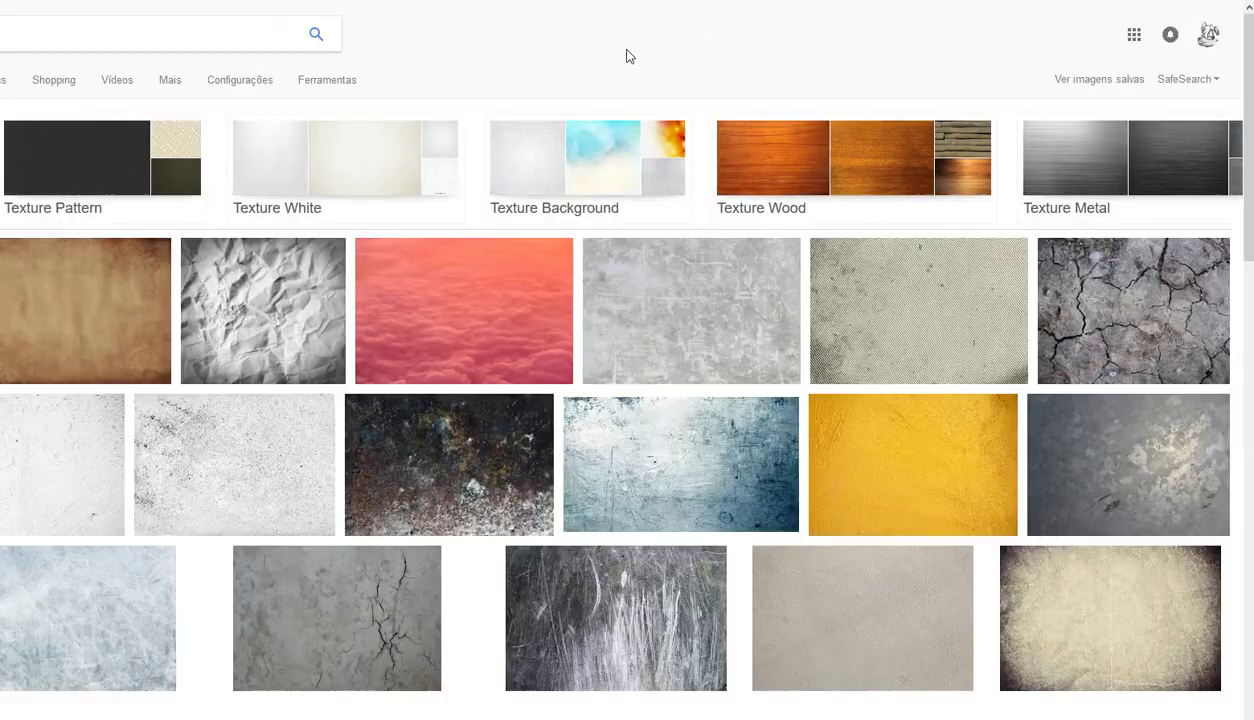
scroll(391, 566, down, 5)
click(200, 510)
right_click(196, 412)
click(283, 555)
- Return to the painting, paste the diamond texture and scale it to cover the whole canvas
key(alt+Tab)
key(ctrl+v)
drag(595, 391, 950, 664)
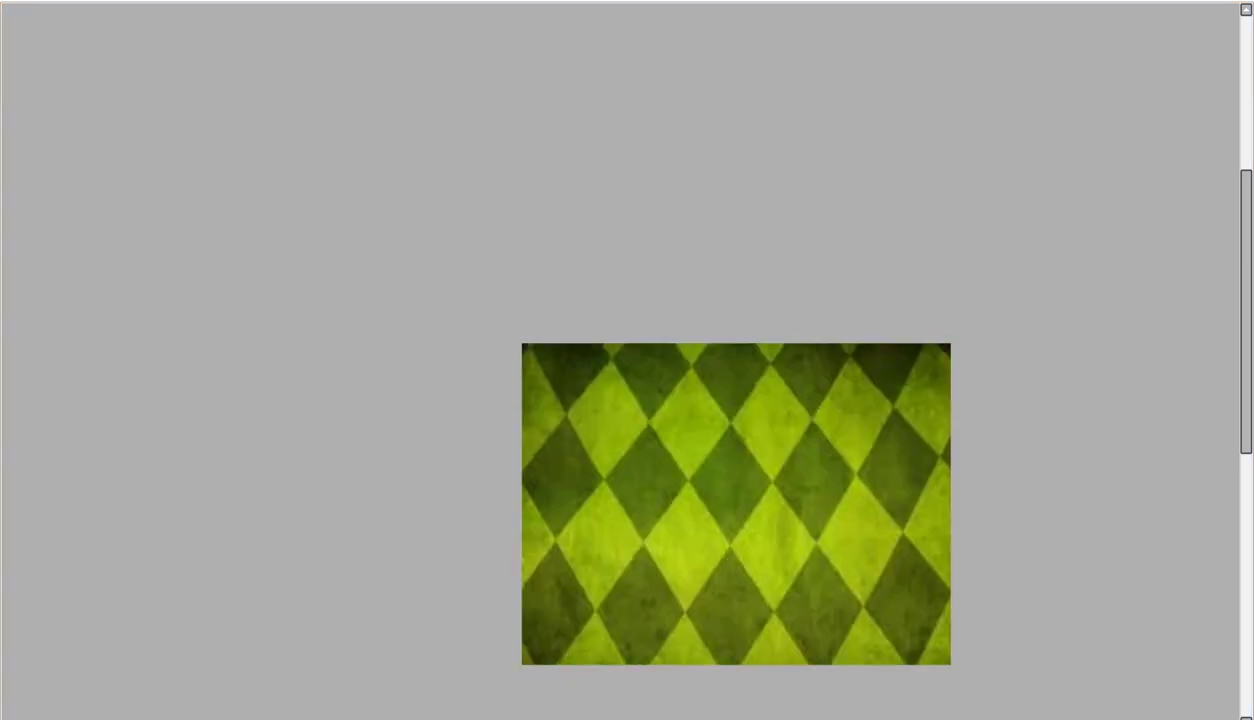
- Switch the diamond texture to another blend mode and adjust its hue and saturation
key(shift+plus)
key(ctrl+u)
drag(501, 266, 632, 290)
drag(423, 266, 401, 266)
click(535, 346)
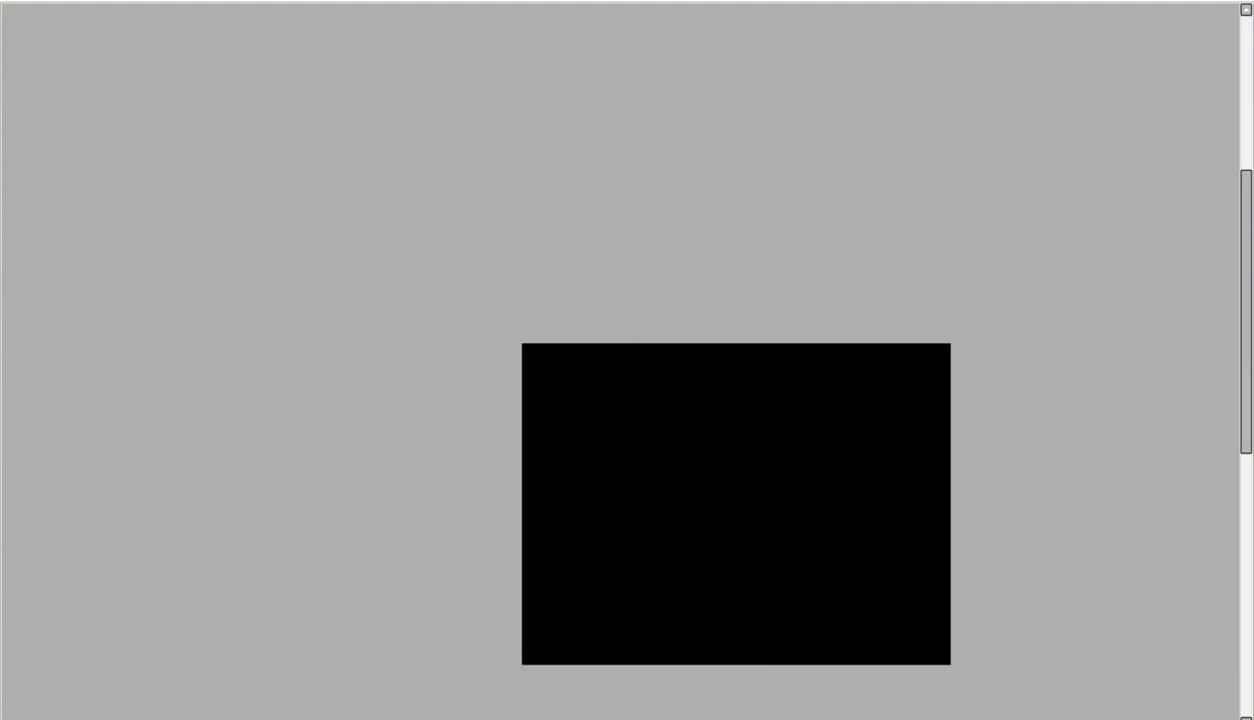
- Try blending the diamond texture over the character with a large soft brush
scroll(689, 512, up, 3)
scroll(582, 540, down, 3)
mouse_move(582, 540)
mouse_down()
mouse_move(556, 481)
mouse_move(550, 540)
mouse_up()
drag(320, 377, 621, 378)
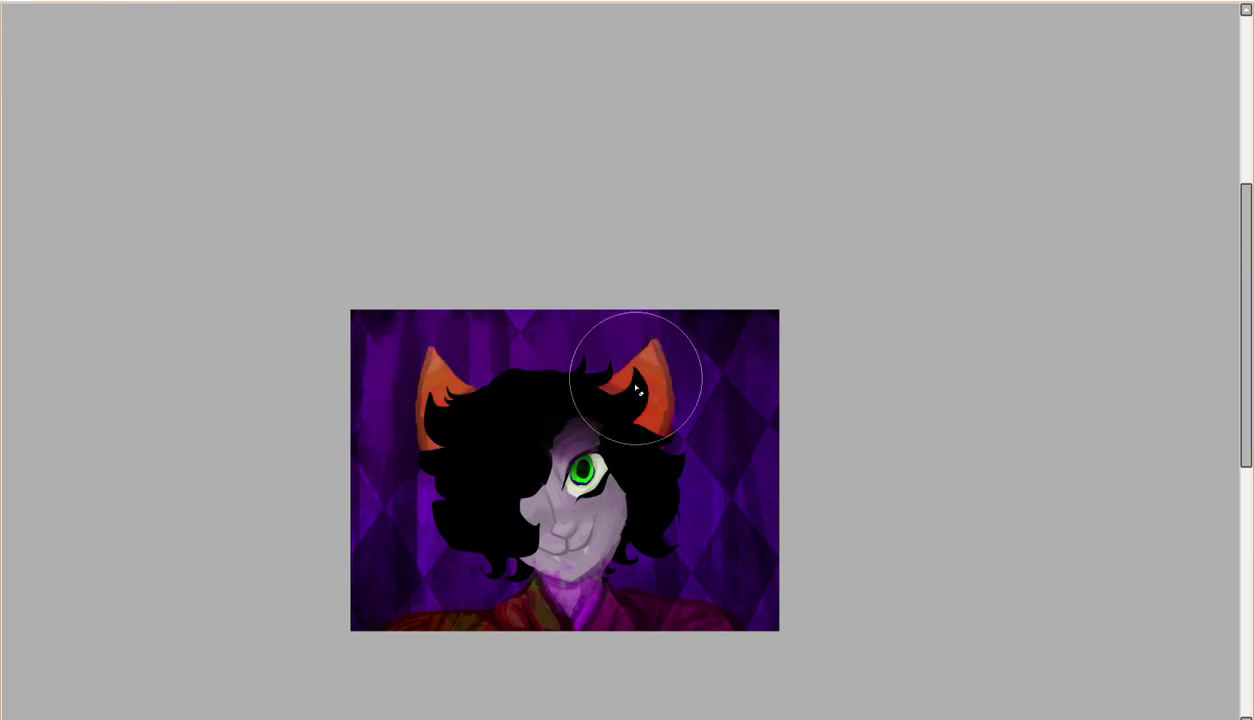
- Switch to the browser's texture image results, copy the purple and blue galaxy texture and return to the painting
click(448, 705)
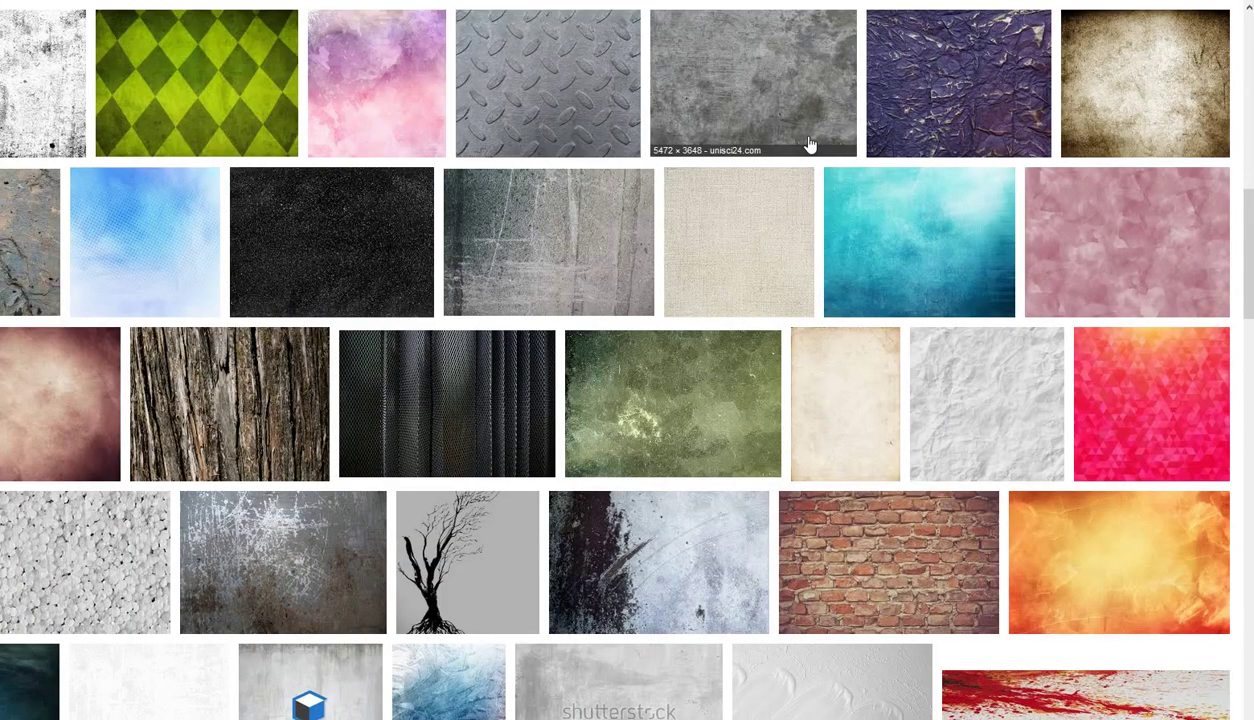
scroll(812, 140, down, 7)
scroll(438, 397, down, 5)
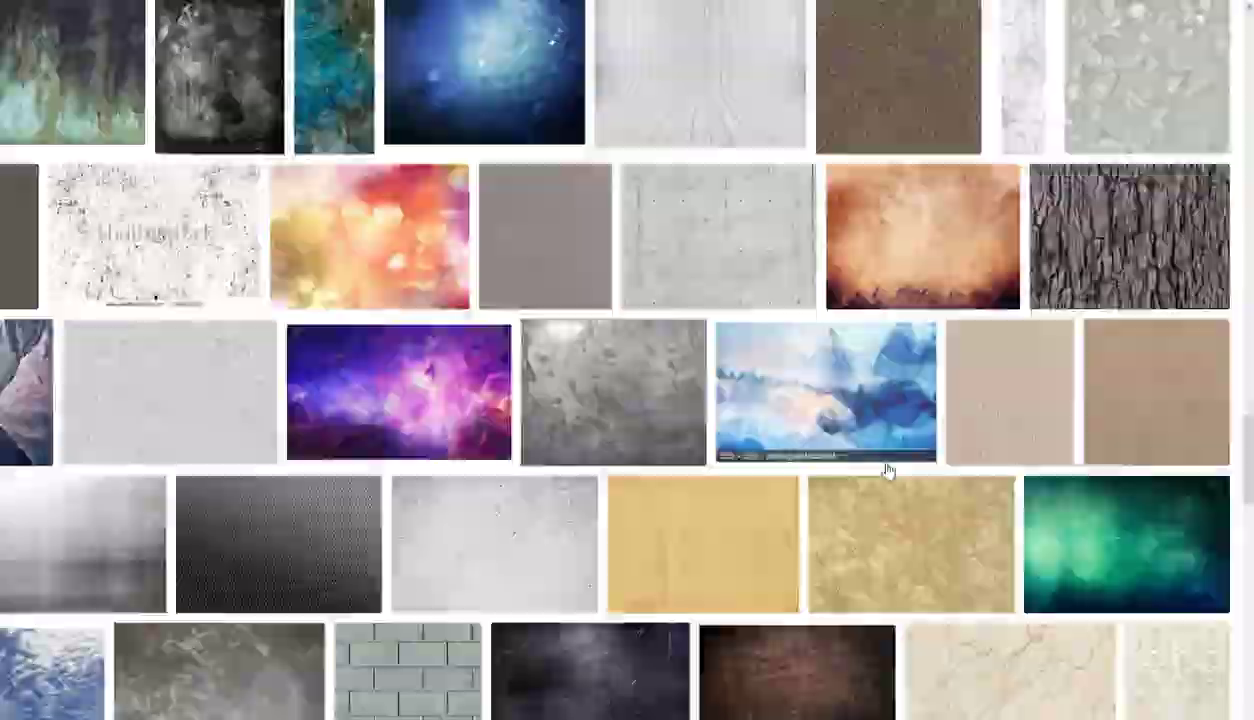
click(400, 392)
right_click(344, 288)
click(380, 428)
key(alt+Tab)
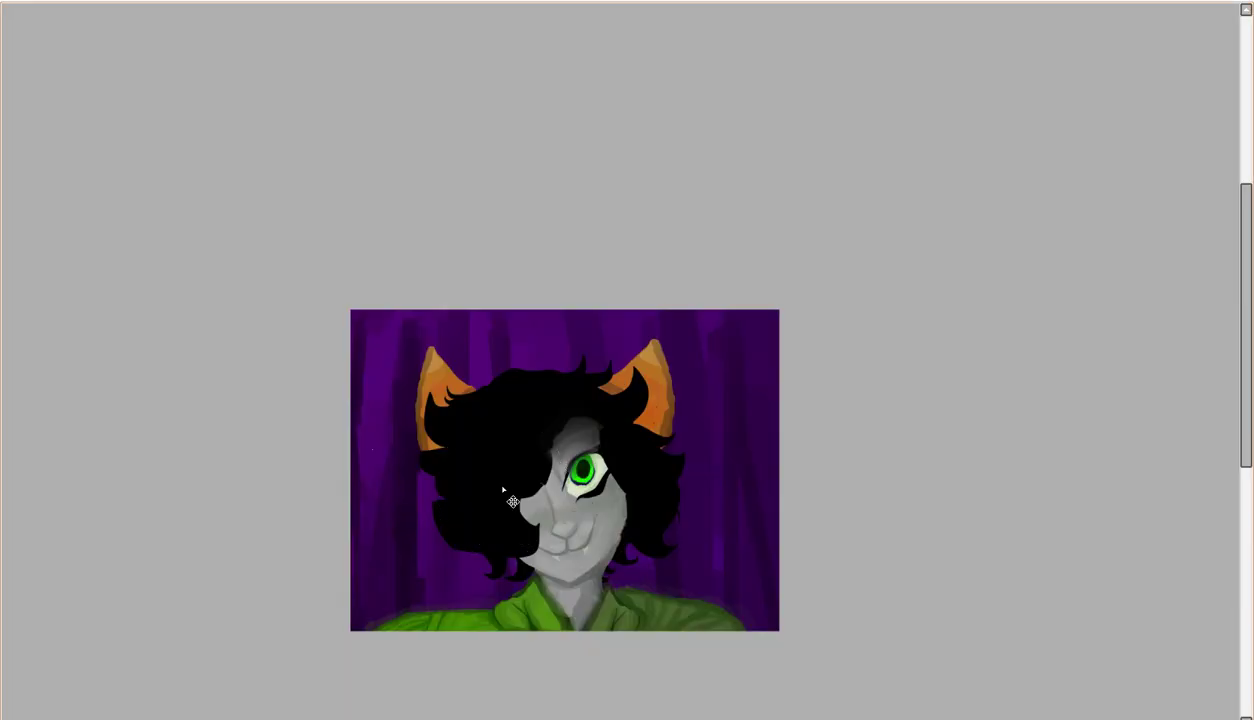
- Paste the galaxy texture, scale it over the whole canvas and blend it with the painting
key(ctrl+v)
drag(447, 387, 709, 594)
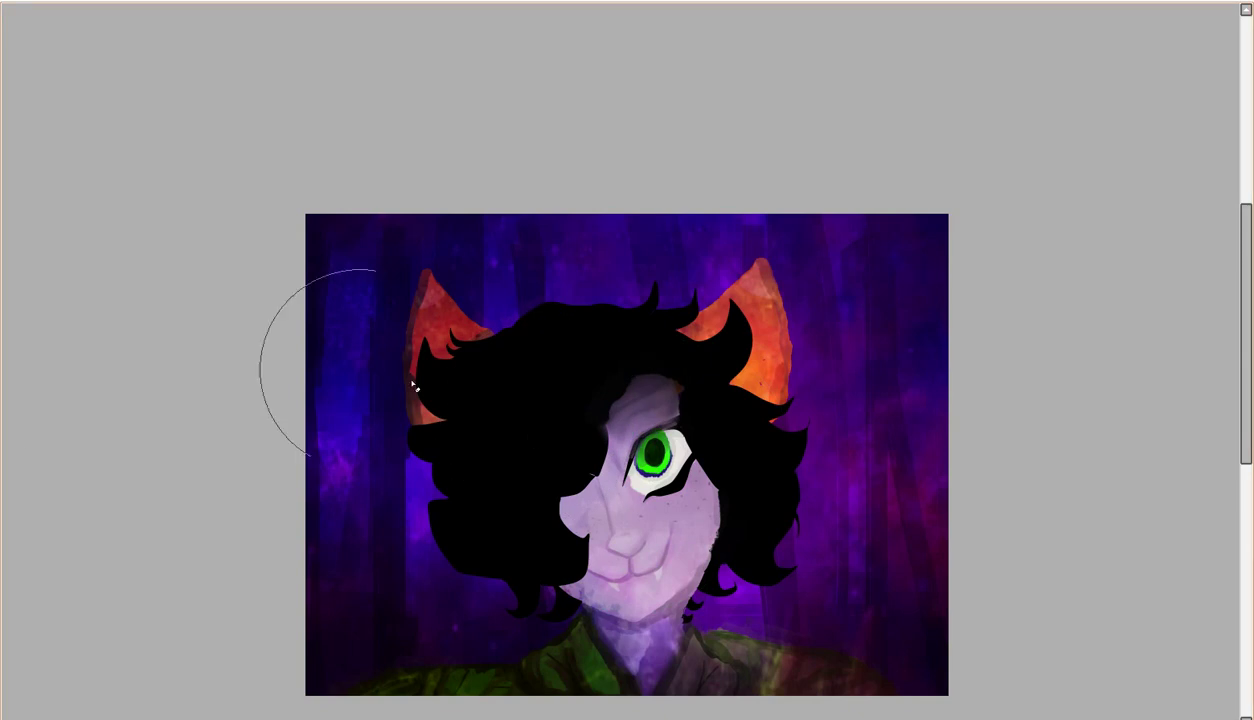
scroll(407, 378, down, 2)
drag(505, 565, 701, 719)
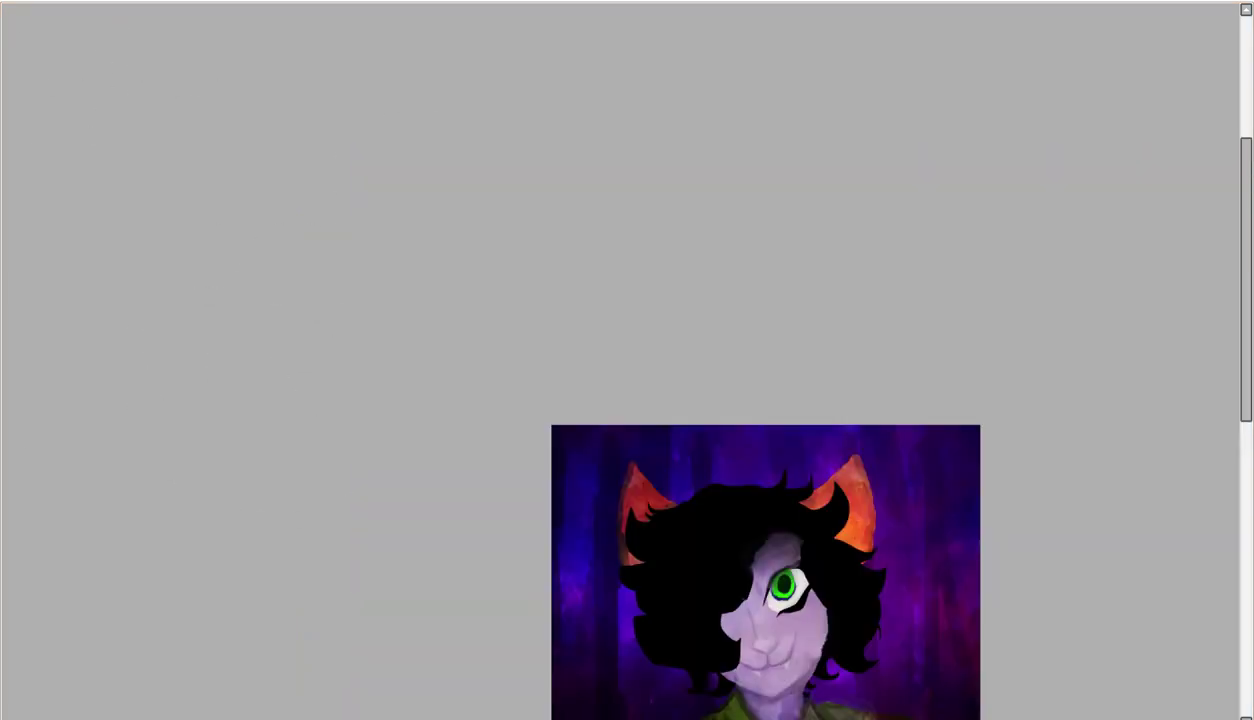
- Try painting a row of magenta spots across the black hair beside the face, and undo them
scroll(720, 535, up, 6)
drag(728, 590, 700, 448)
drag(810, 380, 812, 438)
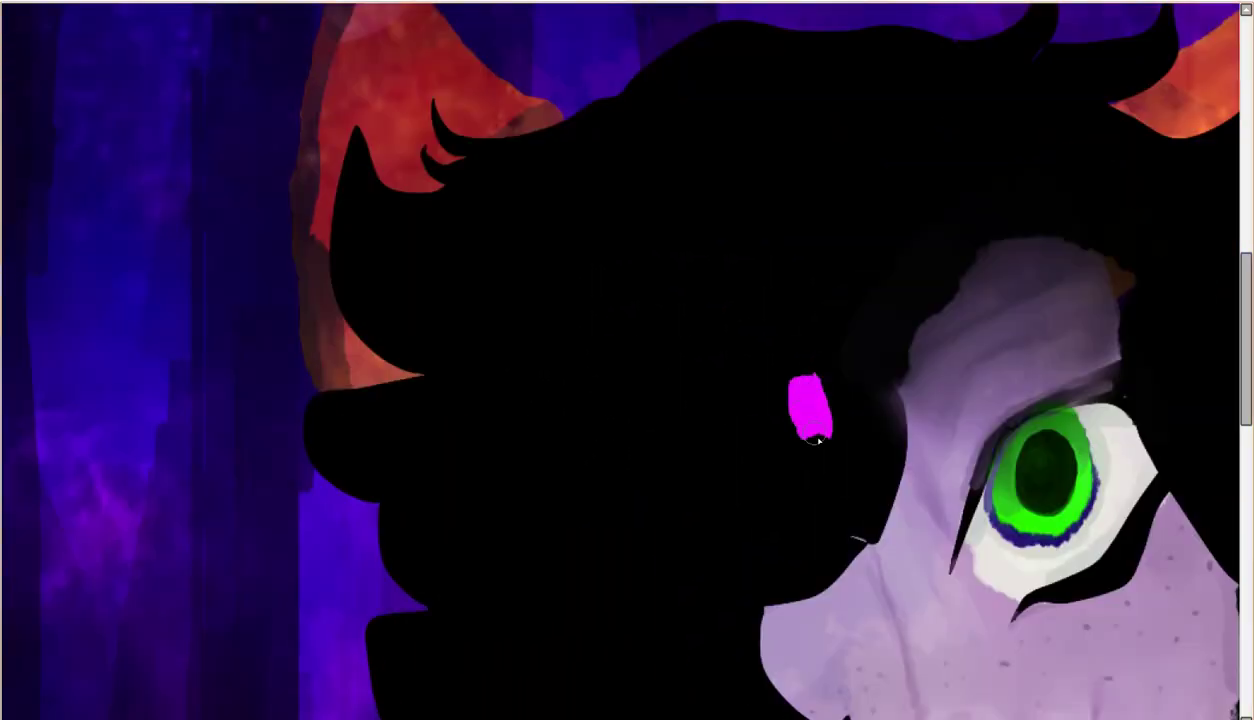
drag(738, 418, 758, 420)
drag(662, 405, 683, 428)
scroll(516, 402, down, 3)
key(ctrl+z)
key(ctrl+z)
key(ctrl+z)
key(ctrl+z)
scroll(516, 402, up, 3)
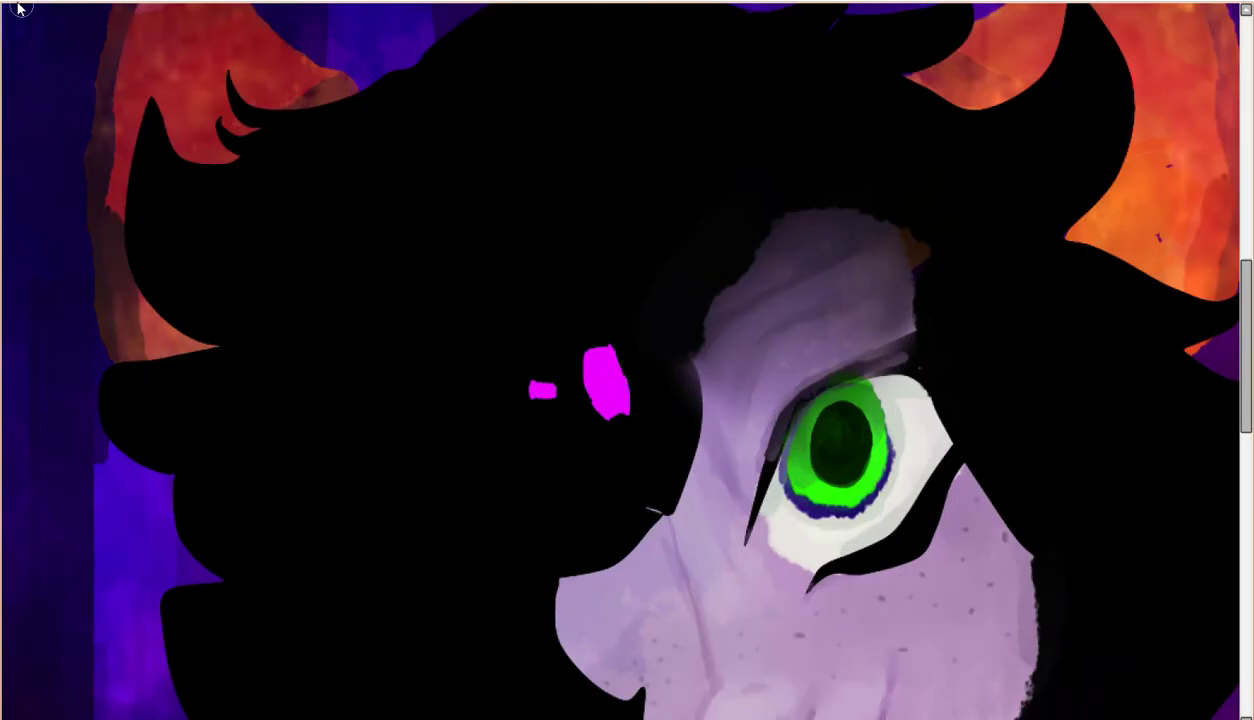
- Paint a row of alternating large and small magenta ovals across the black hair on both sides of the eye
drag(598, 335, 598, 400)
click(514, 388)
drag(416, 325, 416, 388)
click(314, 381)
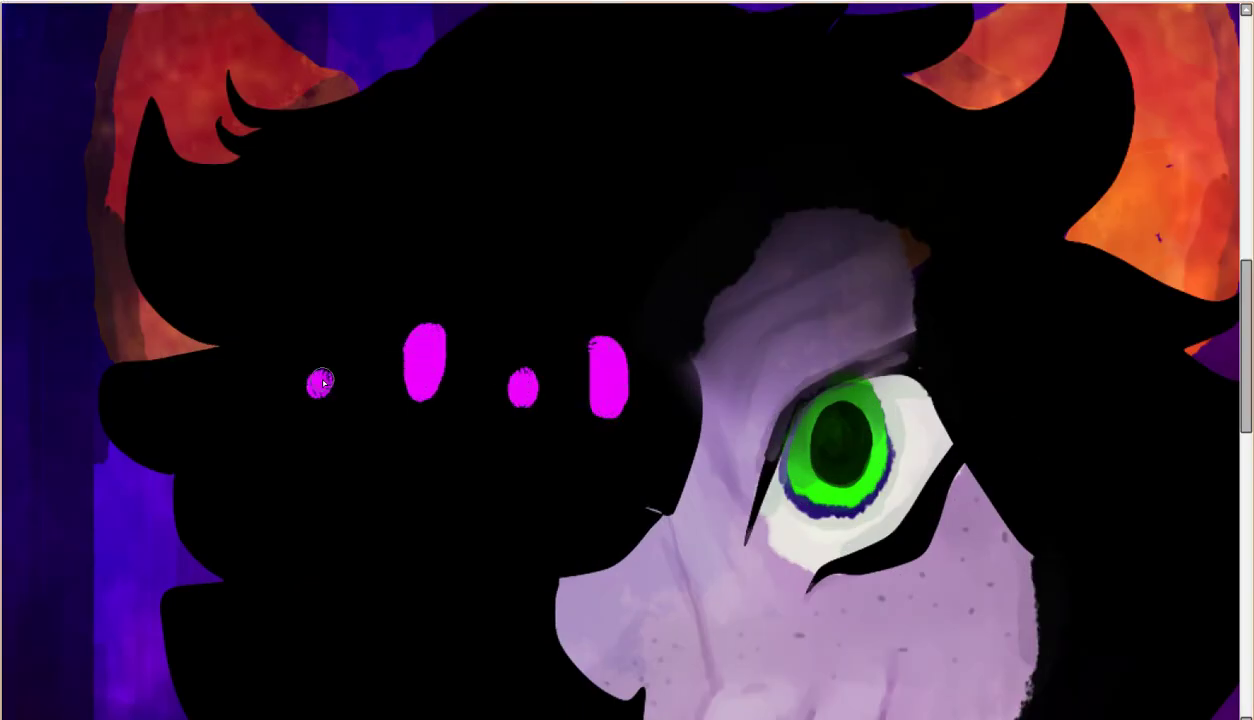
drag(242, 325, 242, 378)
scroll(735, 412, down, 3)
scroll(655, 400, up, 3)
- Paint two purple reflection spots on the green eye, at the iris's upper right and lower left
click(552, 396)
click(458, 530)
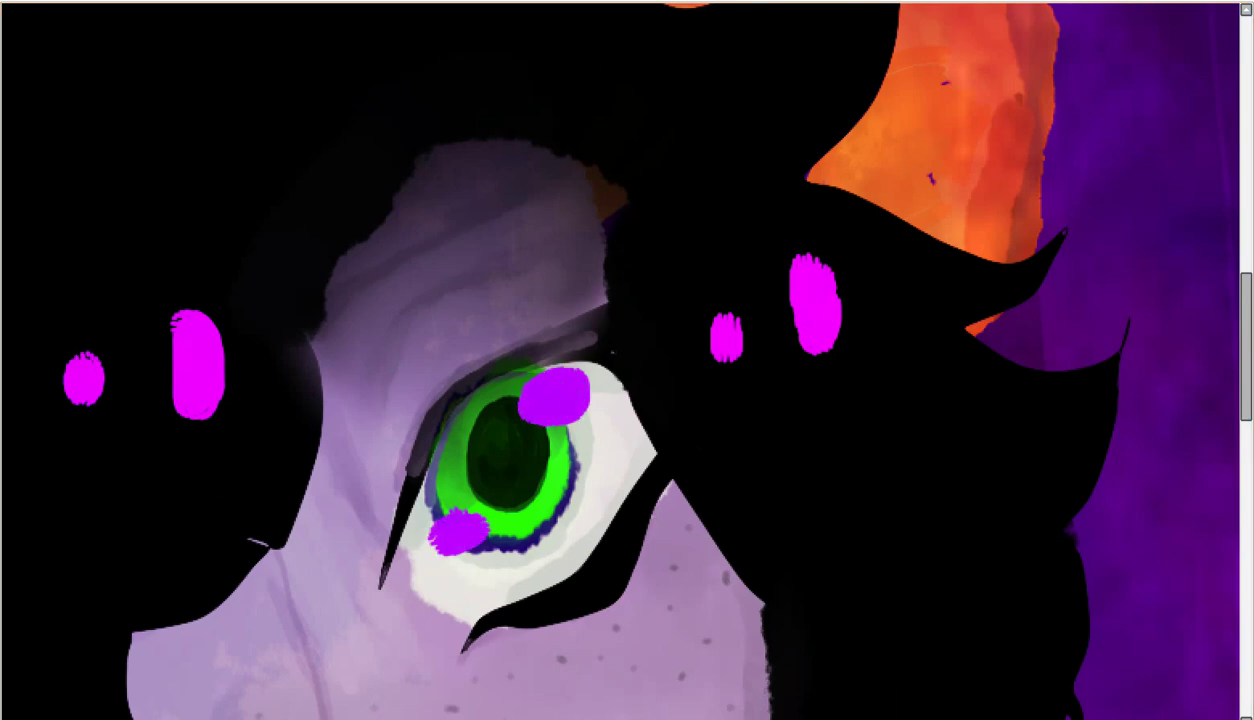
drag(551, 176, 551, 300)
key(ctrl+z)
- Add lighter pink highlights to the magenta hair ovals and brighten the eye's reflection spots
click(593, 381)
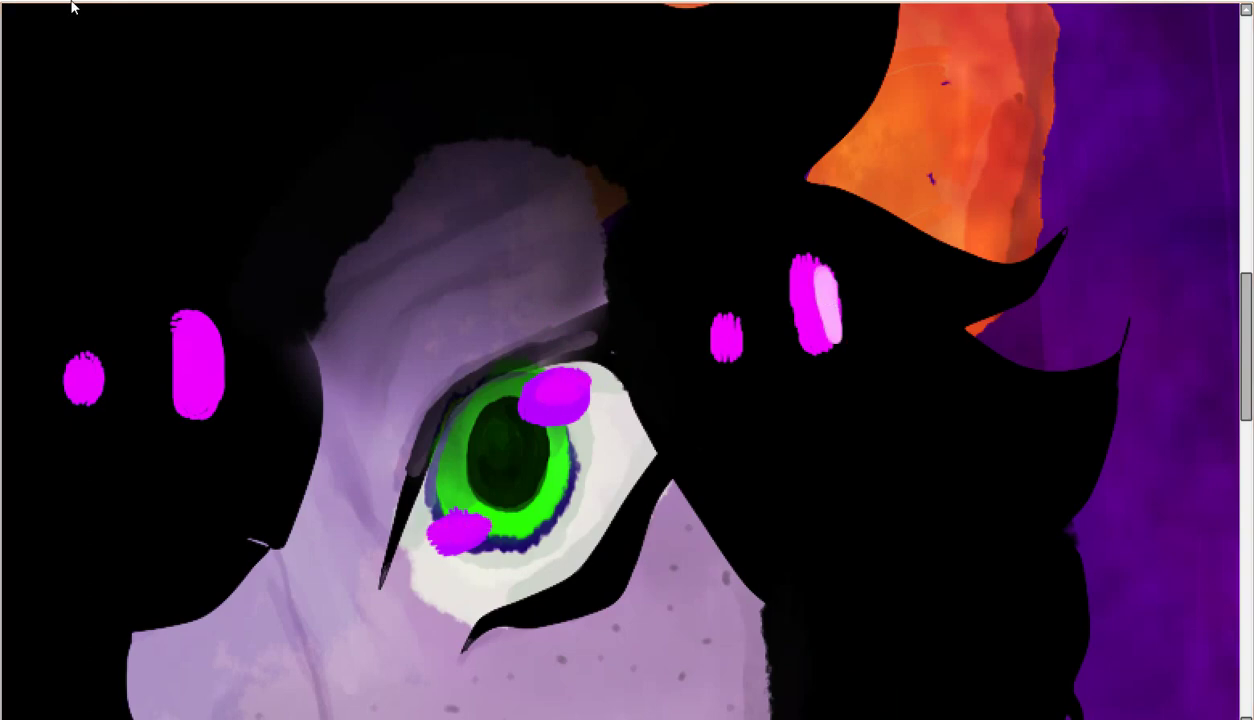
scroll(296, 376, down, 2)
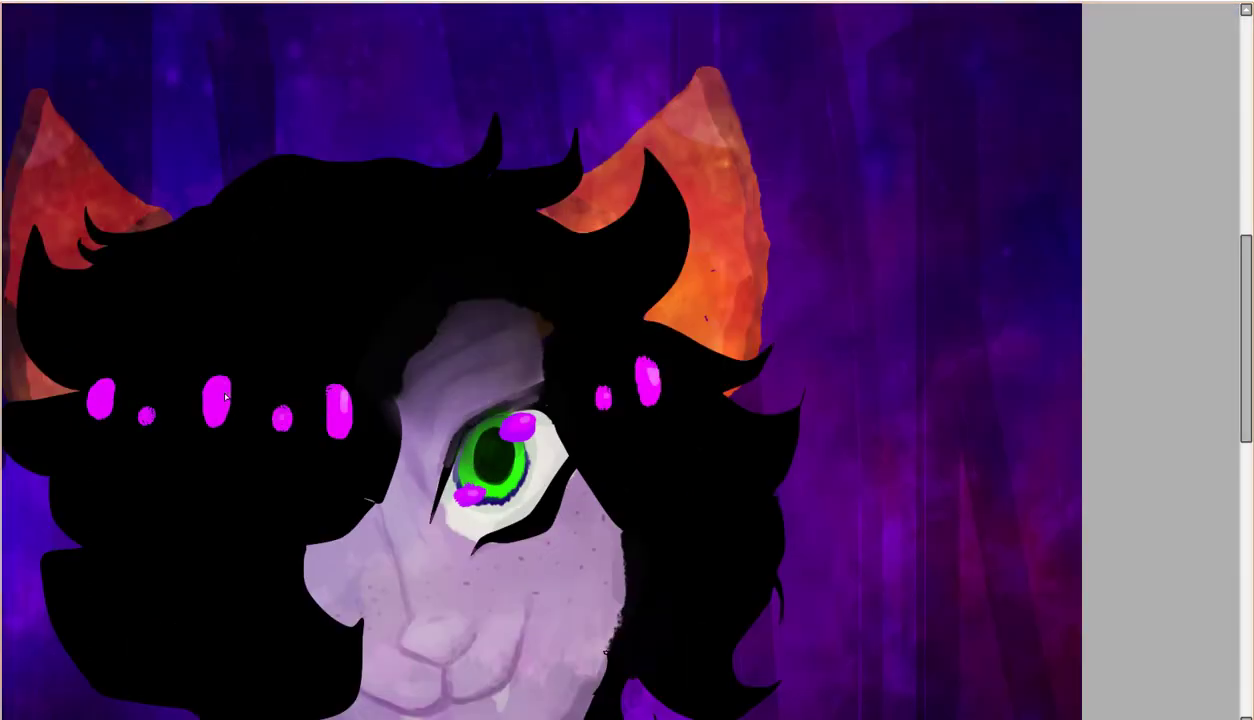
scroll(108, 396, down, 3)
scroll(108, 396, up, 3)
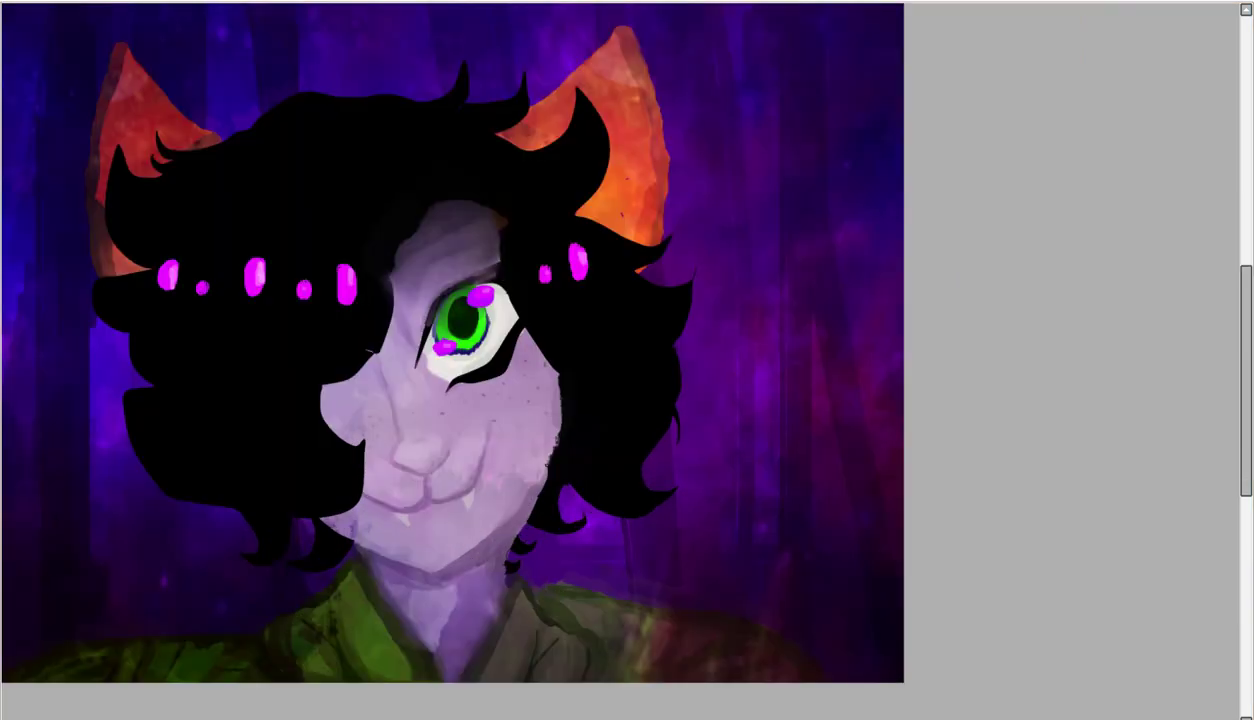
- Fade the hair ovals and eye reflections, and shade the hair and ears with a soft dotted purple glow
key(ctrl+z)
scroll(205, 243, down, 1)
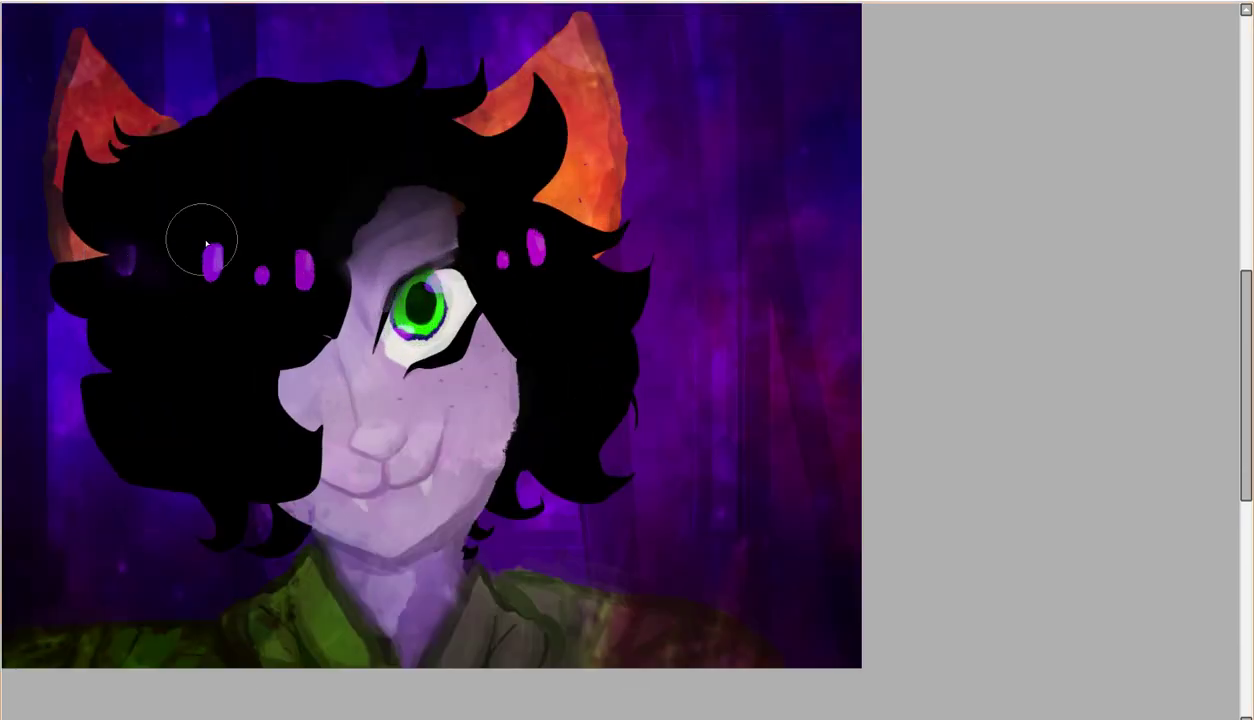
scroll(36, 83, down, 3)
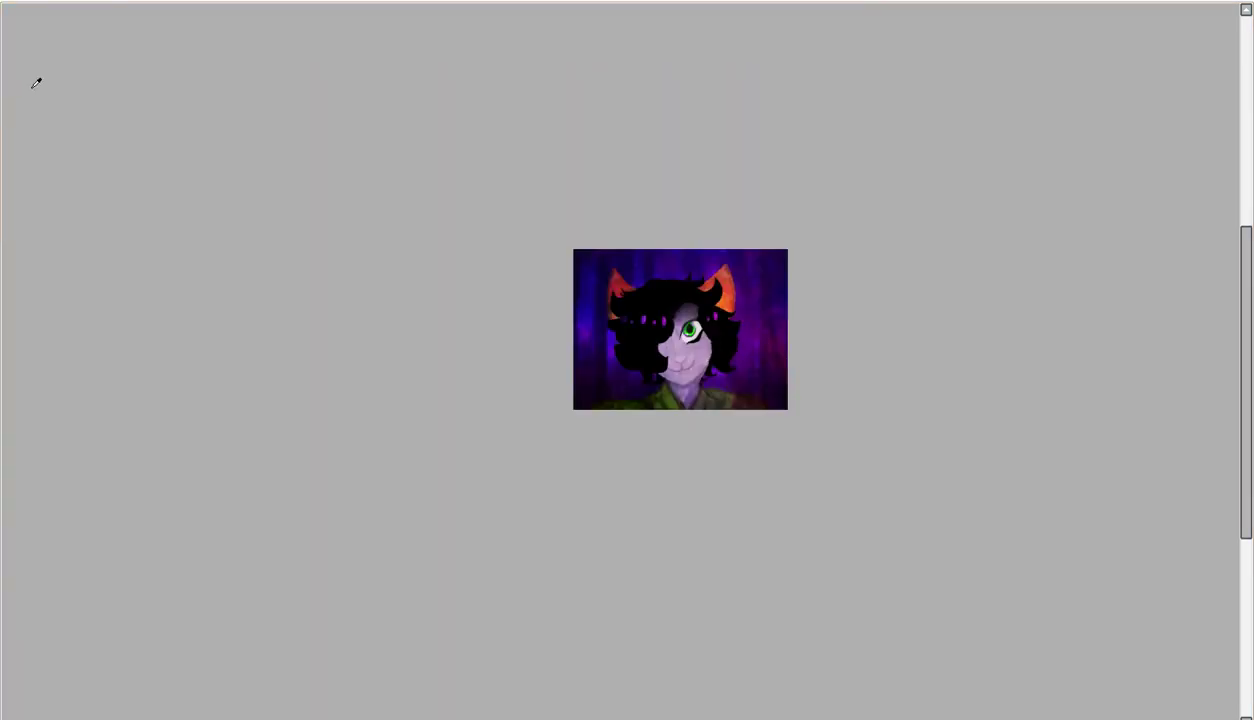
scroll(606, 306, up, 4)
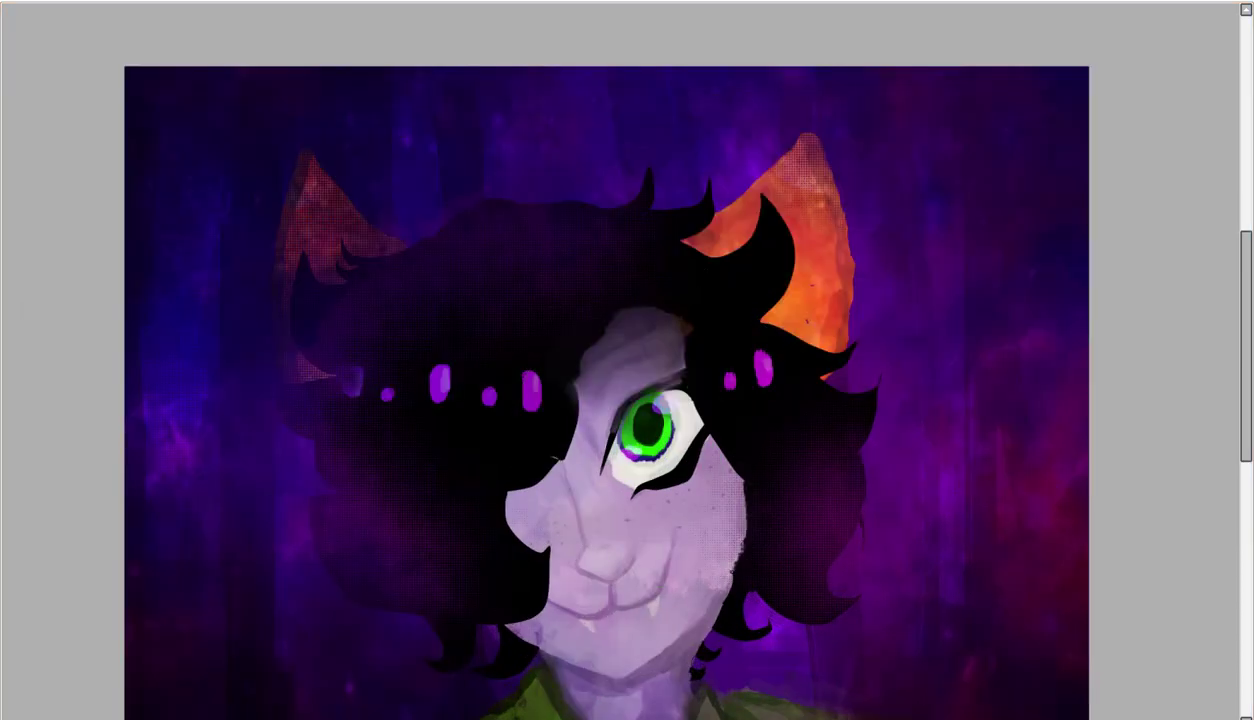